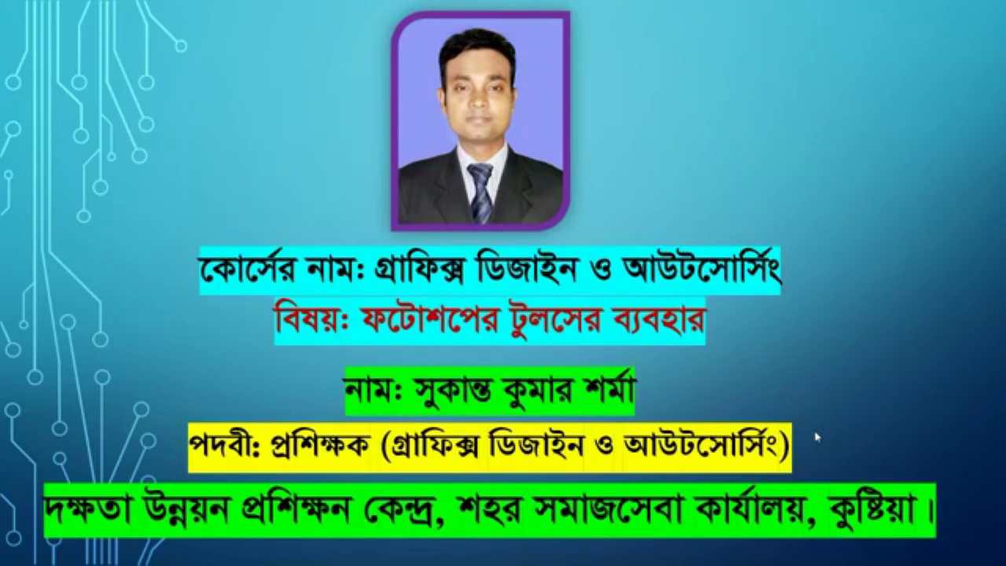
Step: Advance the slideshow from the instructor intro to the 'Adobe Photoshop: Class-3' title slide
{"action": "left_click", "coordinate": [816, 437]}
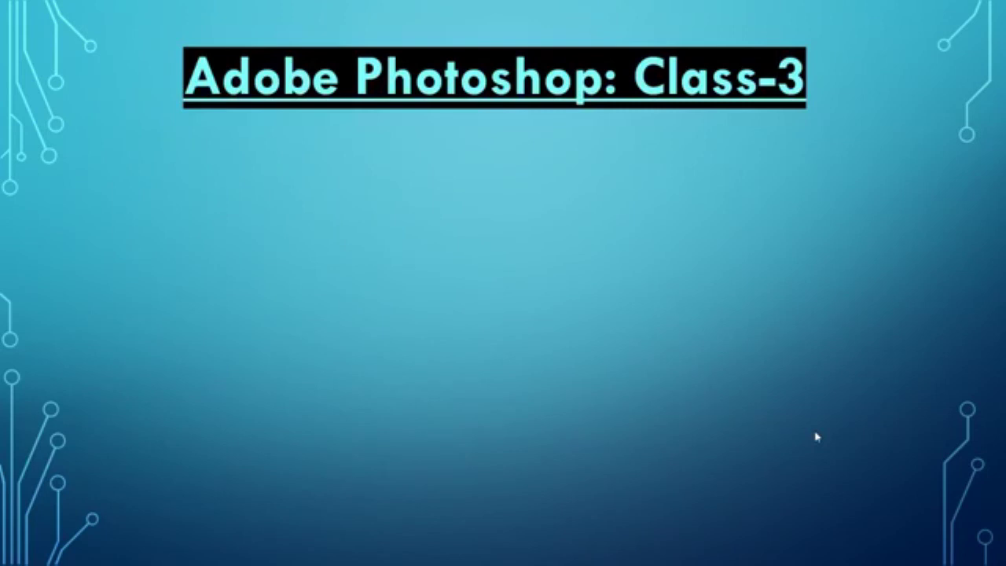
Step: Reveal the Use of Tools bullets, Crop Tool through Ruler, Note & Count Tool, then stop the show
{"action": "left_click", "coordinate": [816, 437]}
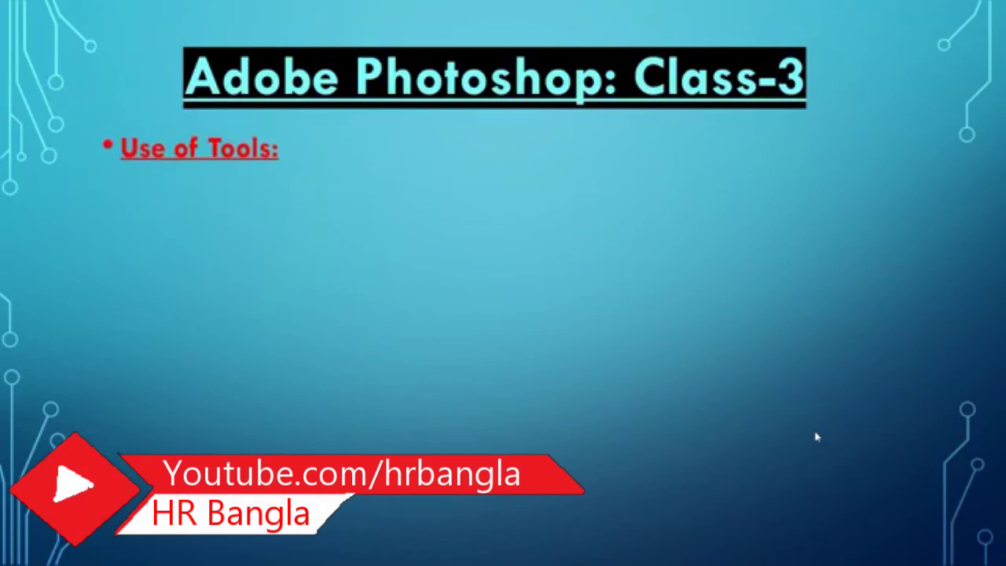
{"action": "left_click", "coordinate": [816, 437]}
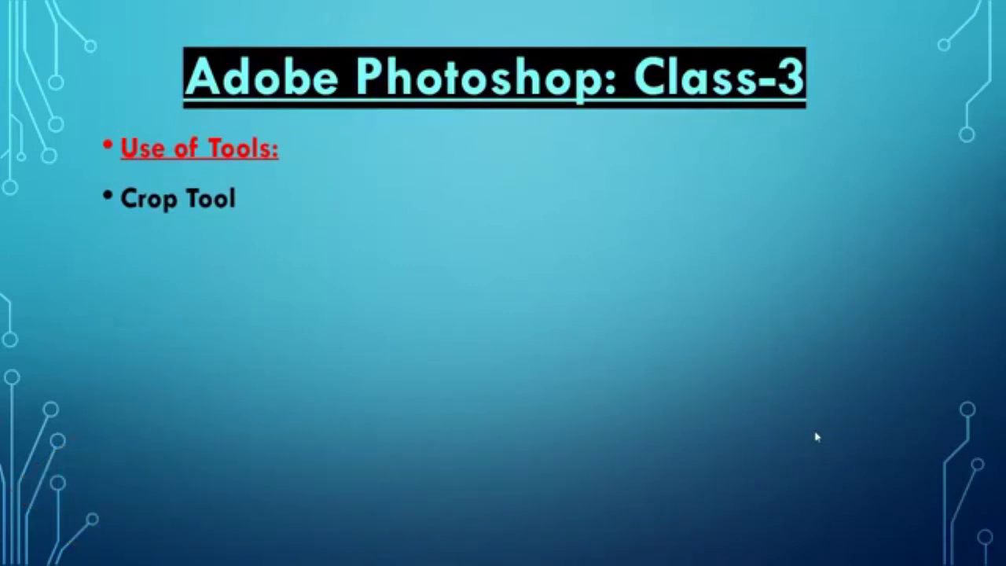
{"action": "left_click", "coordinate": [816, 437]}
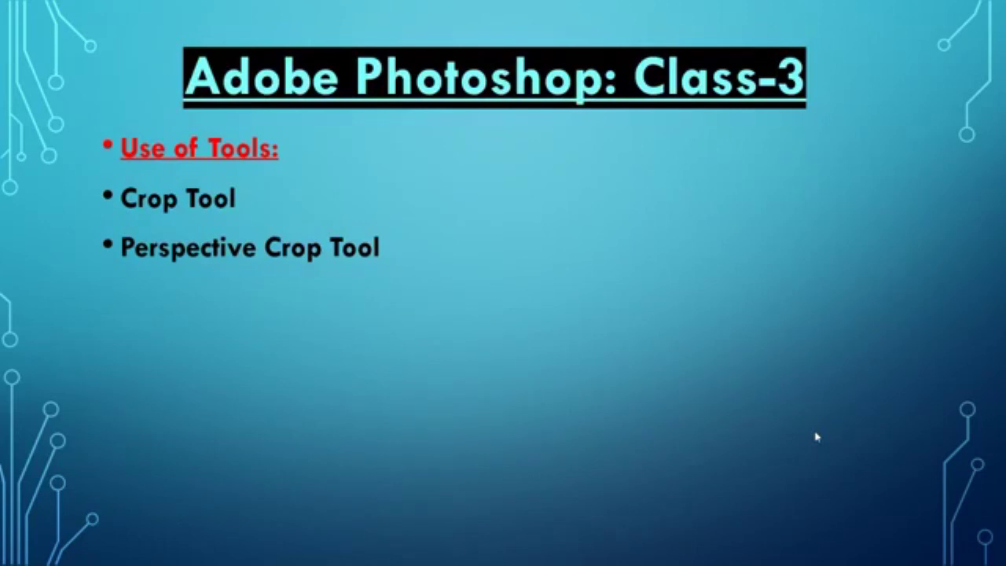
{"action": "left_click", "coordinate": [816, 437]}
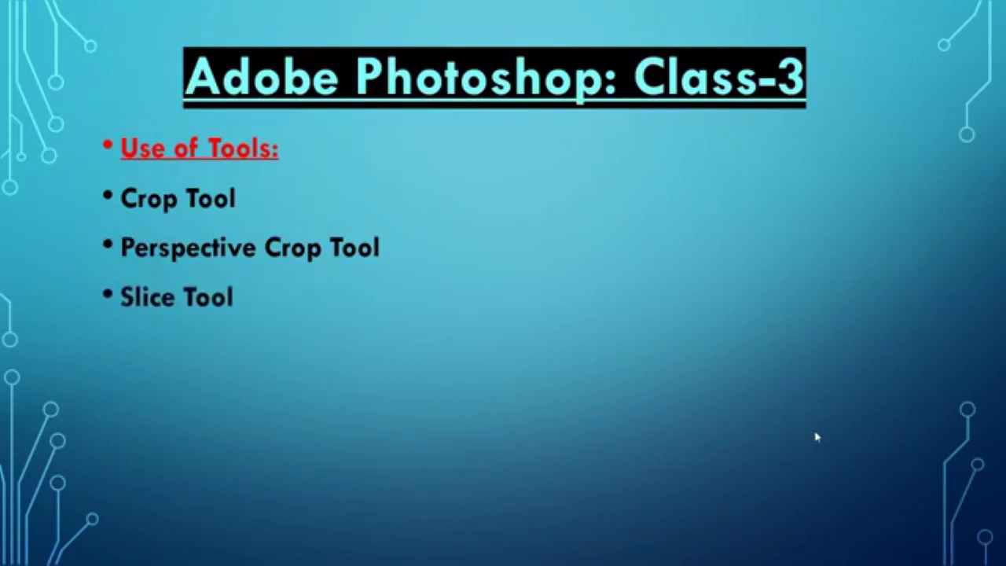
{"action": "left_click", "coordinate": [816, 438]}
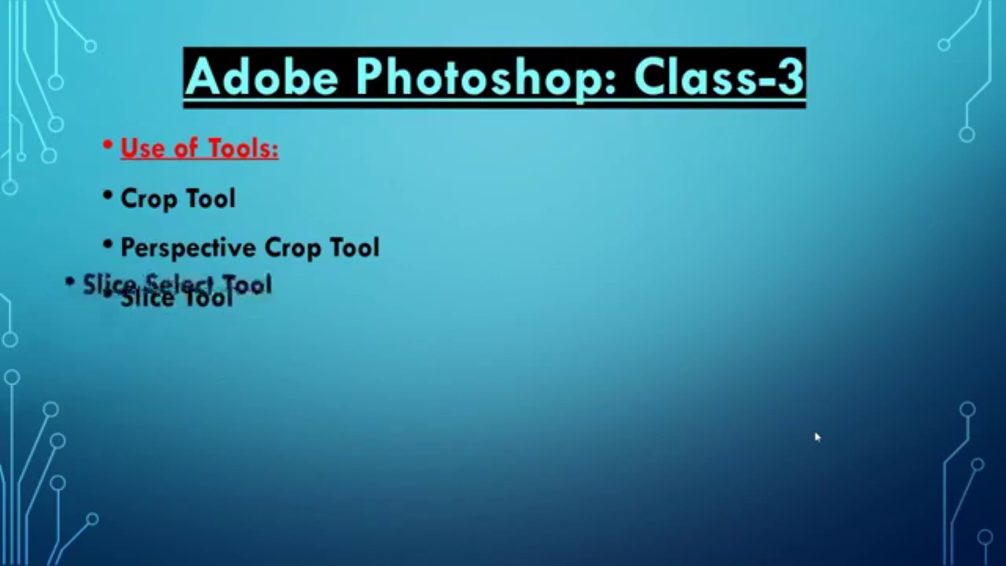
{"action": "left_click", "coordinate": [815, 437]}
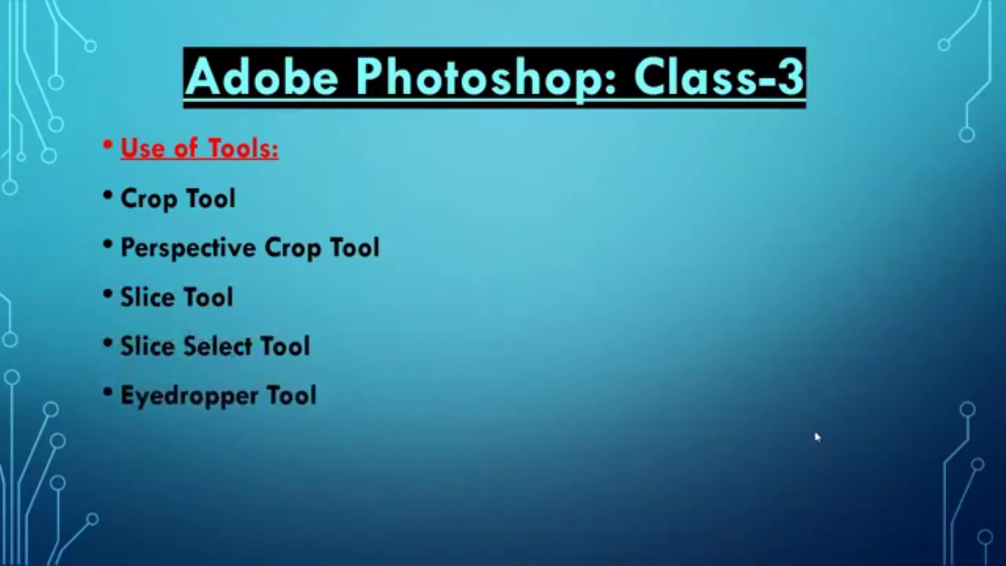
{"action": "left_click", "coordinate": [816, 437]}
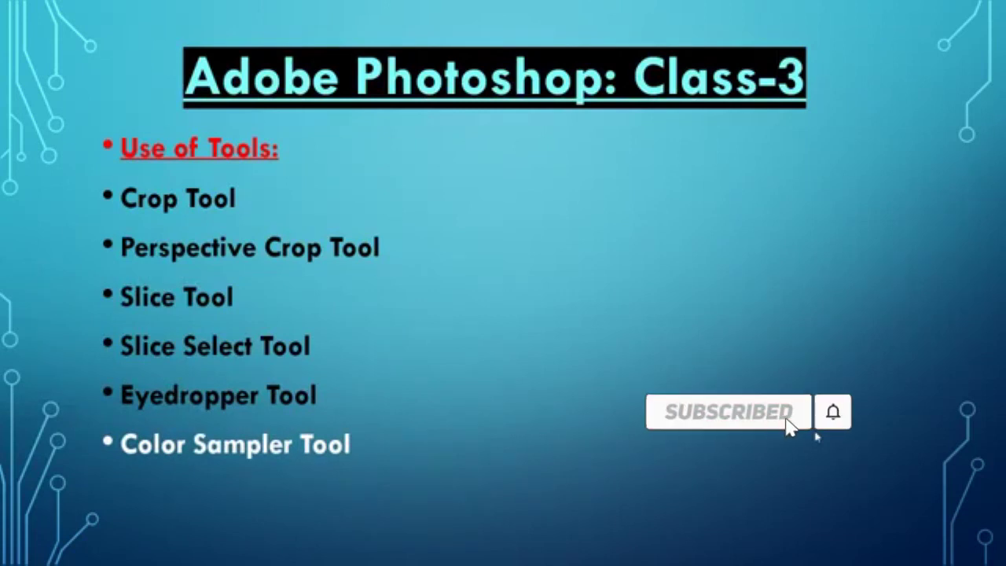
{"action": "left_click", "coordinate": [815, 438]}
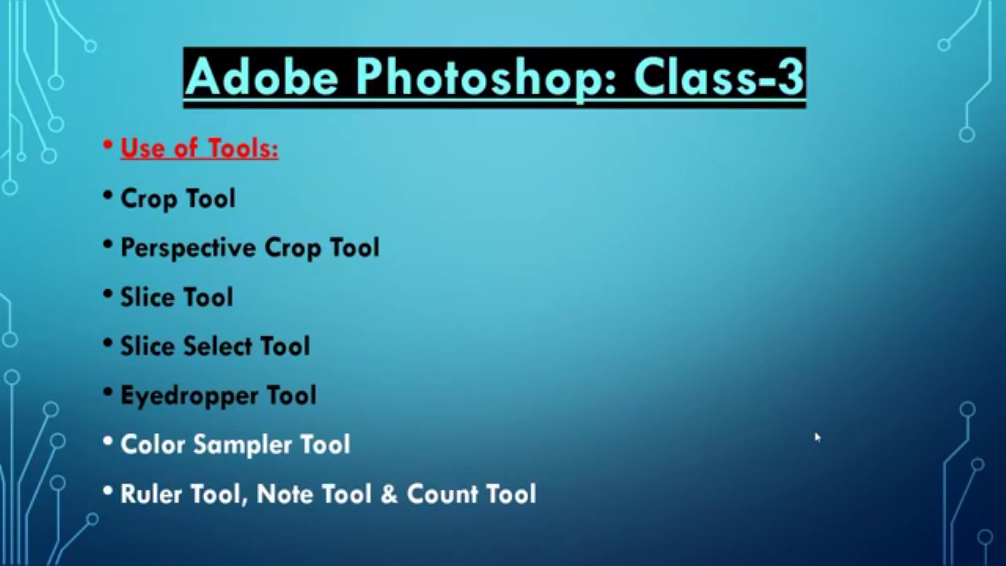
{"action": "right_click", "coordinate": [581, 232]}
Step: Exit the slideshow, minimize PowerPoint and the Facebook Live browser, and bring Photoshop forward
{"action": "left_click", "coordinate": [615, 474]}
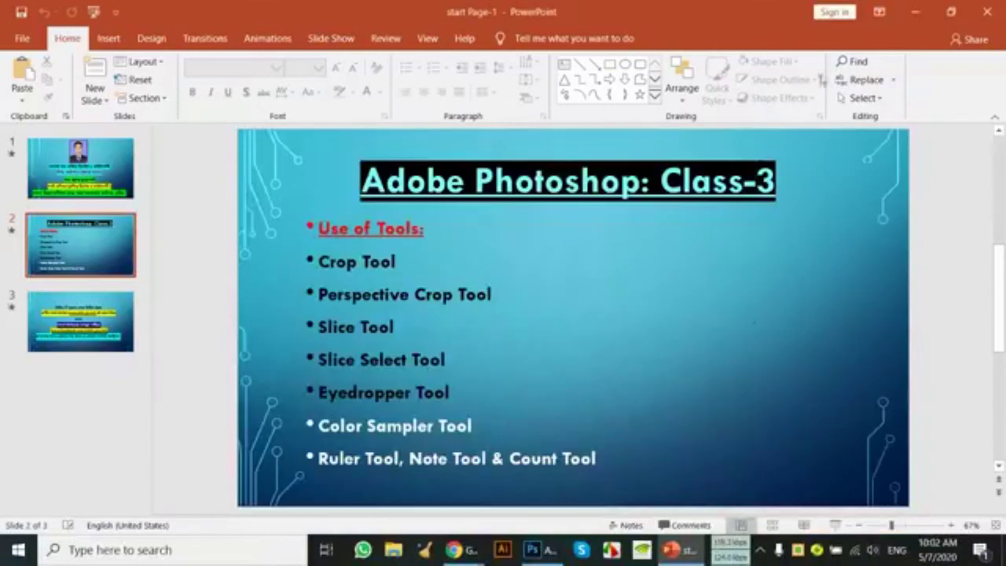
{"action": "left_click", "coordinate": [915, 11]}
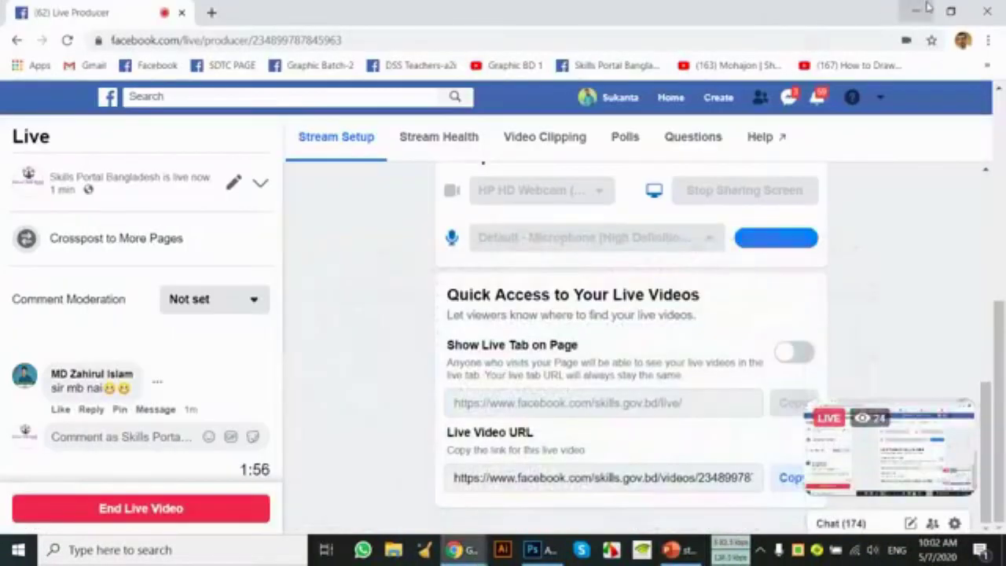
{"action": "left_click", "coordinate": [915, 9]}
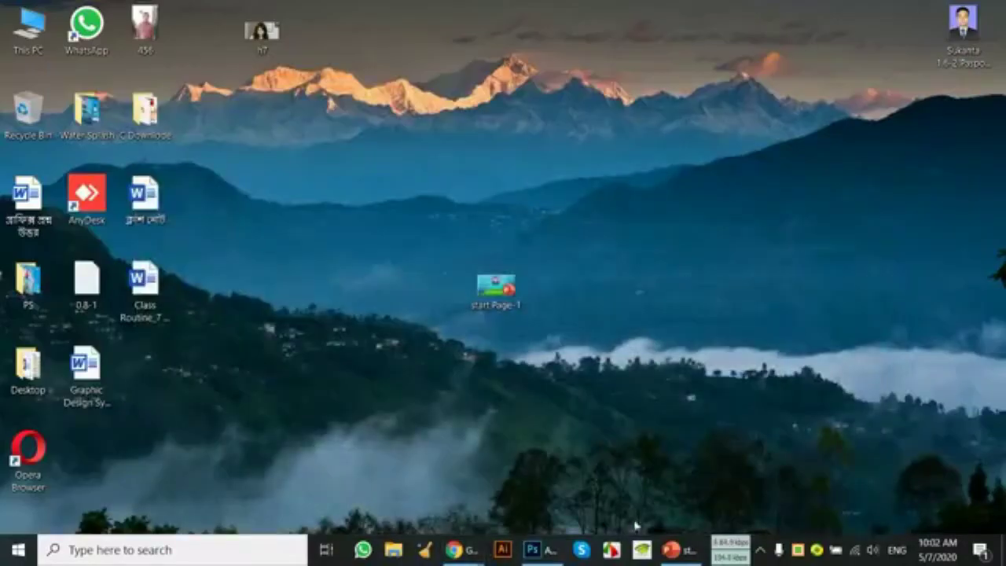
{"action": "left_click", "coordinate": [532, 549]}
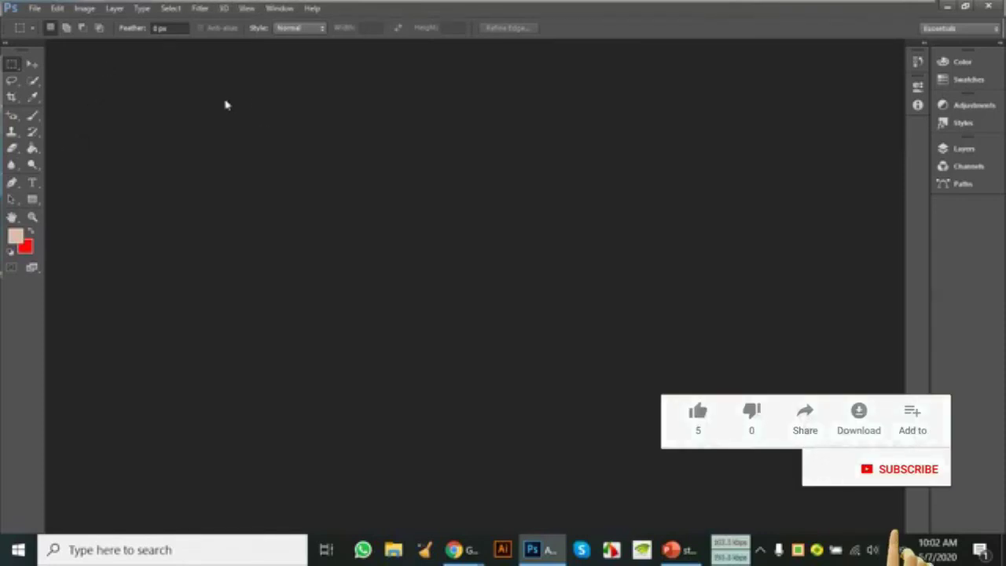
Step: Preview the Crop and Eyedropper tool groups, then make the Crop tool active
{"action": "left_click", "coordinate": [15, 100]}
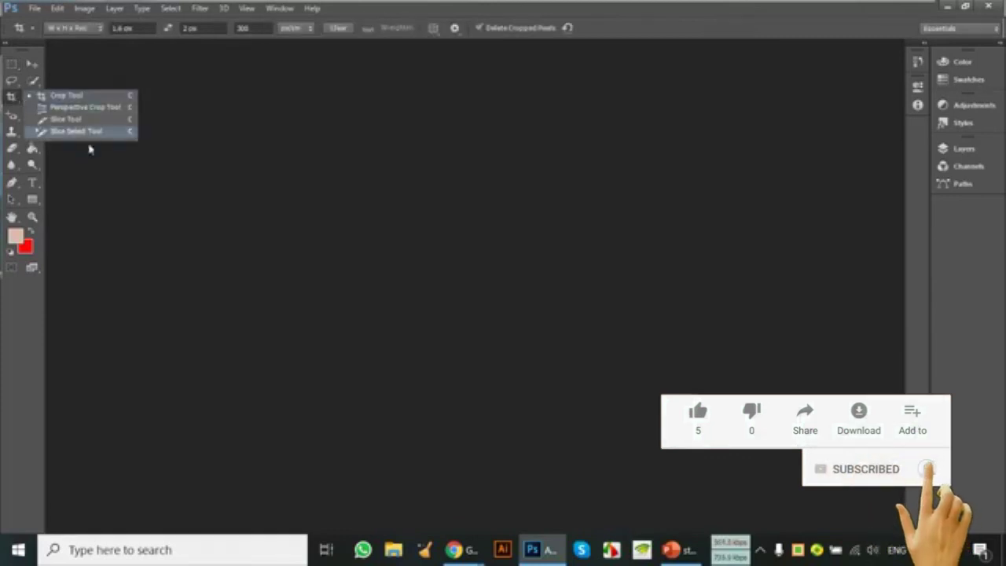
{"action": "left_click", "coordinate": [17, 99]}
{"action": "left_click", "coordinate": [32, 96]}
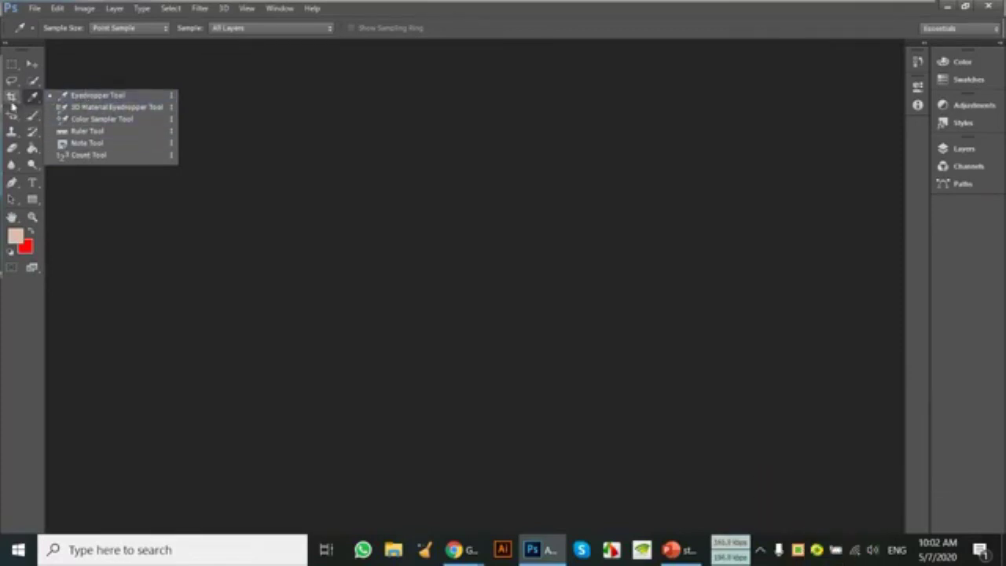
{"action": "left_click", "coordinate": [11, 100]}
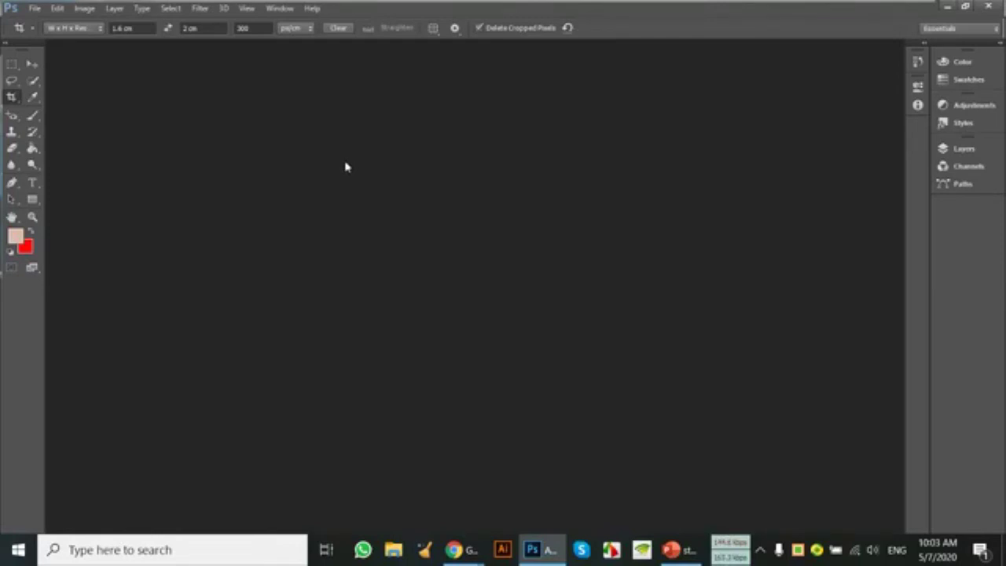
Step: Open 456.jpg and clear the crop tool's preset 1.6 × 2 cm, 300 px/cm values
{"action": "key", "text": "ctrl+o"}
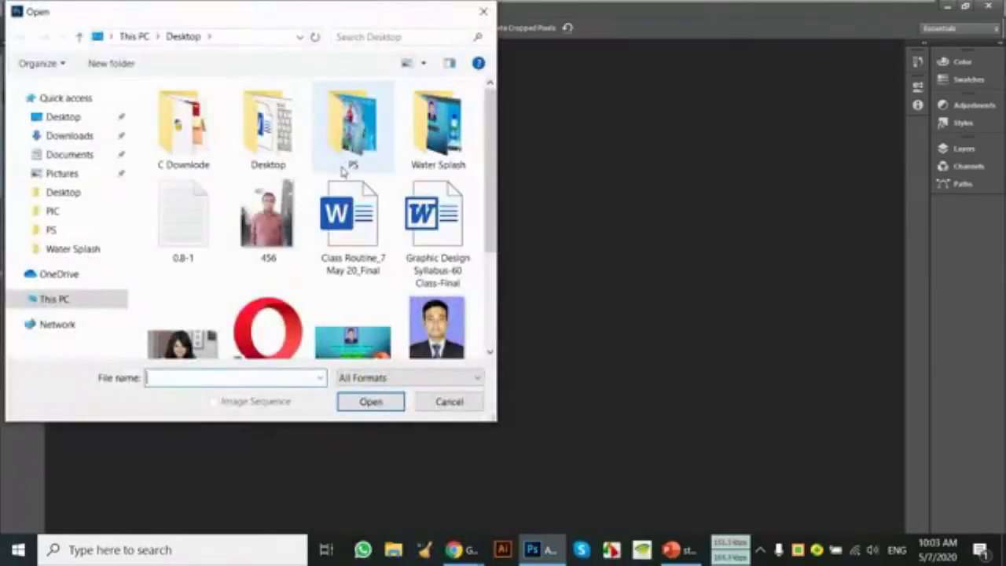
{"action": "scroll", "coordinate": [361, 205], "scroll_direction": "down", "scroll_amount": 2}
{"action": "scroll", "coordinate": [369, 201], "scroll_direction": "up", "scroll_amount": 2}
{"action": "double_click", "coordinate": [268, 216]}
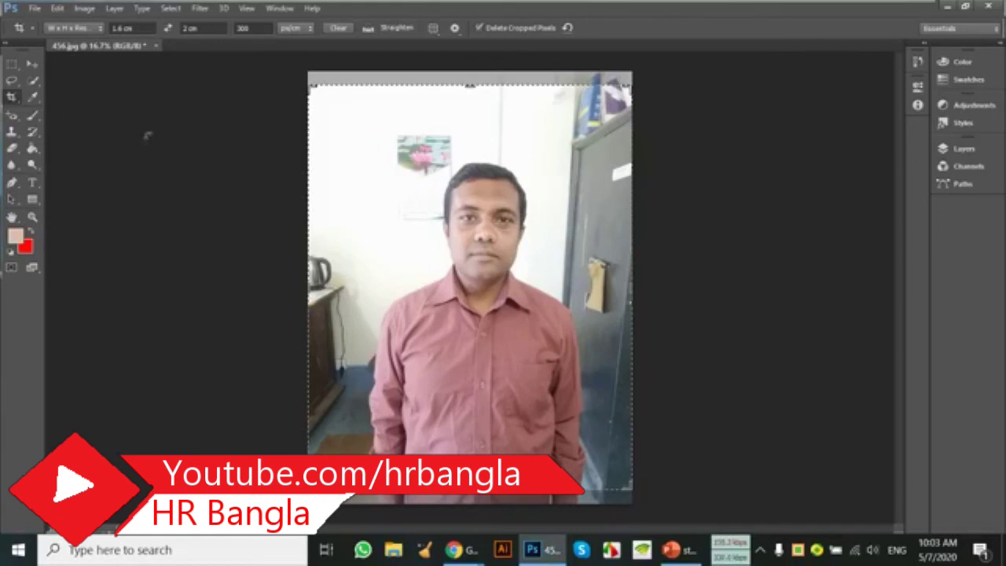
{"action": "left_click", "coordinate": [337, 28]}
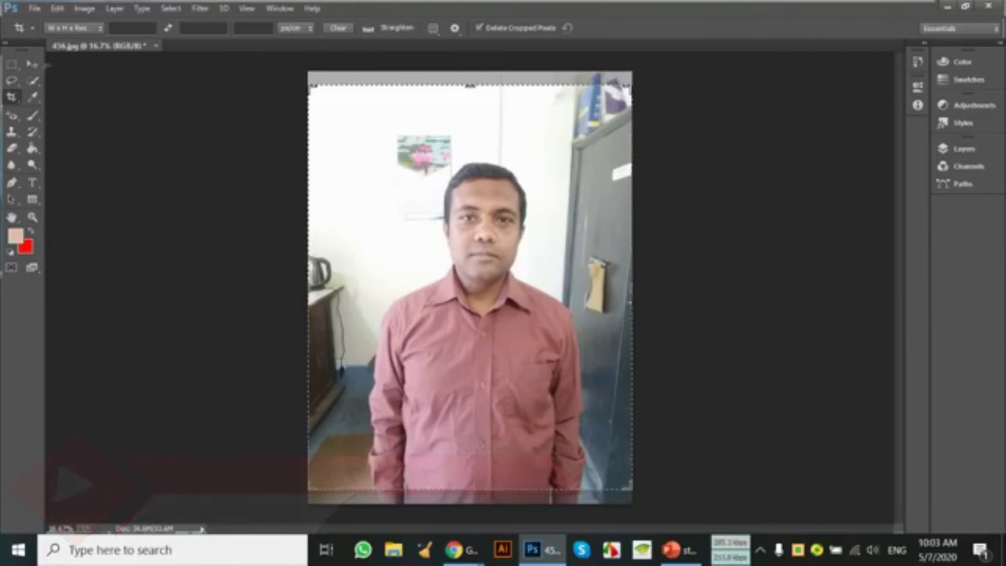
{"action": "left_click", "coordinate": [31, 62]}
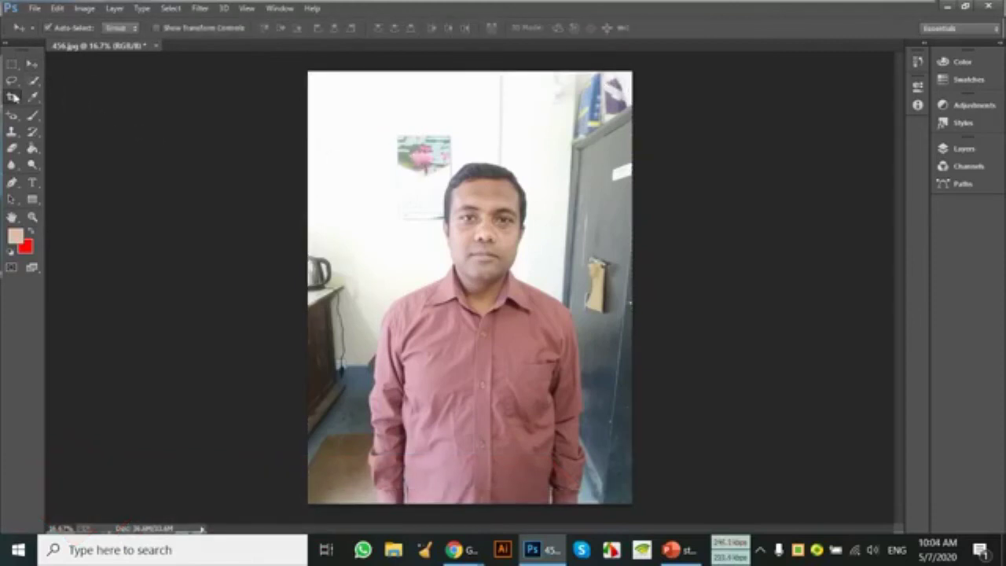
Step: Crop 456.jpg to frame the man from his head to his waist
{"action": "left_click", "coordinate": [13, 97]}
{"action": "left_click_drag", "start_coordinate": [395, 132], "coordinate": [582, 428]}
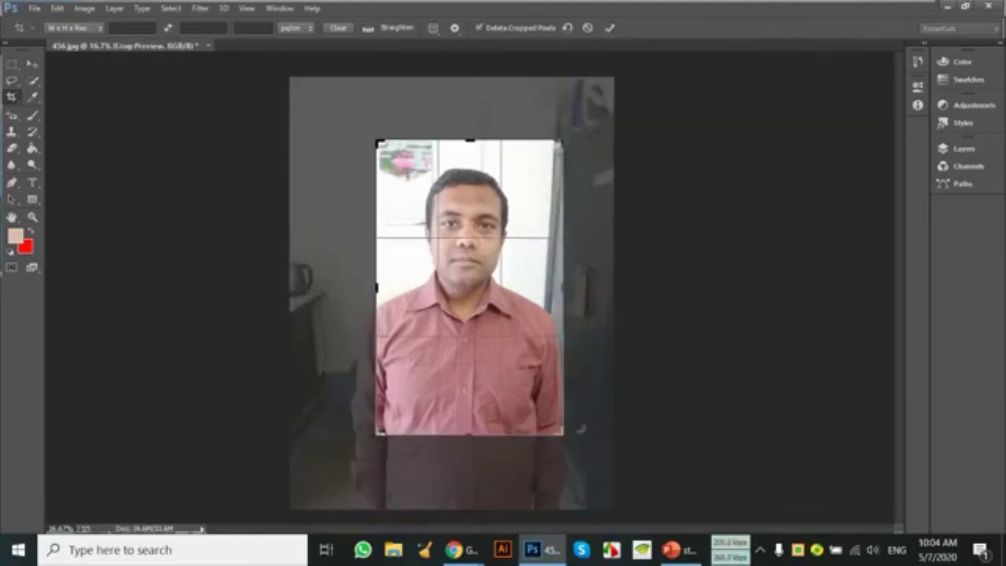
{"action": "key", "text": "Return"}
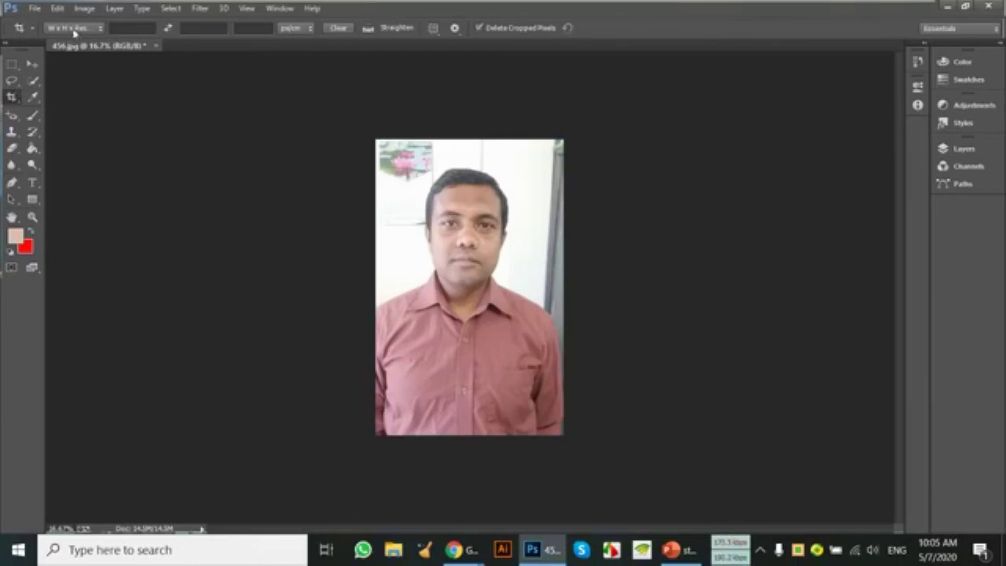
Step: Keep the W x H x Resolution crop mode and enter a crop width of 3.5
{"action": "left_click", "coordinate": [74, 27]}
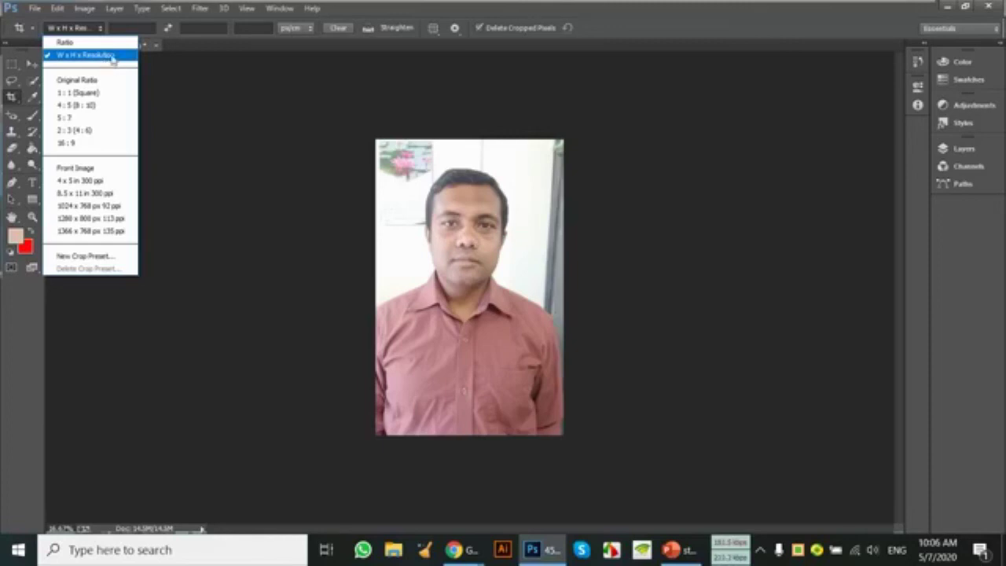
{"action": "left_click", "coordinate": [111, 56]}
{"action": "left_click", "coordinate": [127, 30]}
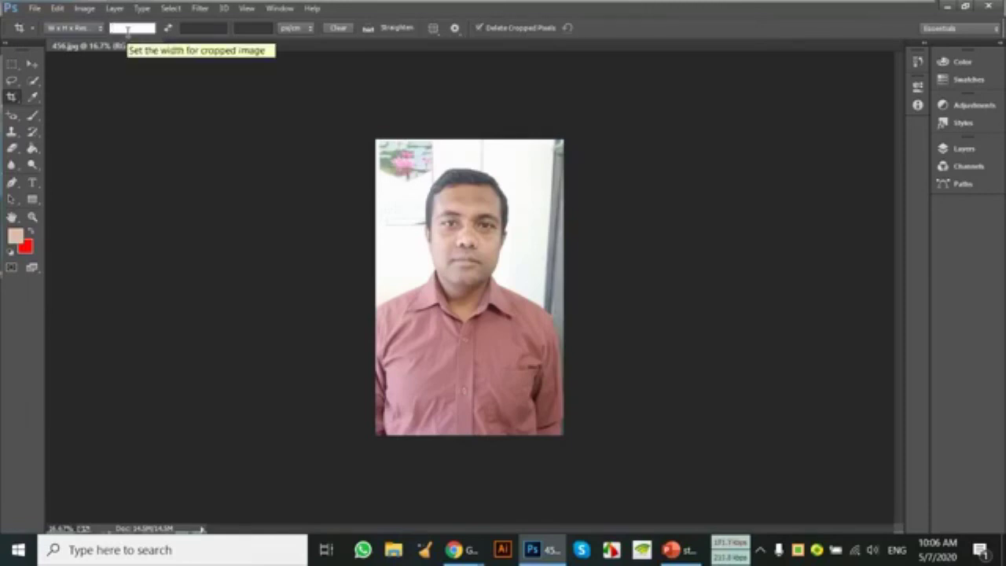
{"action": "type", "text": "3.5"}
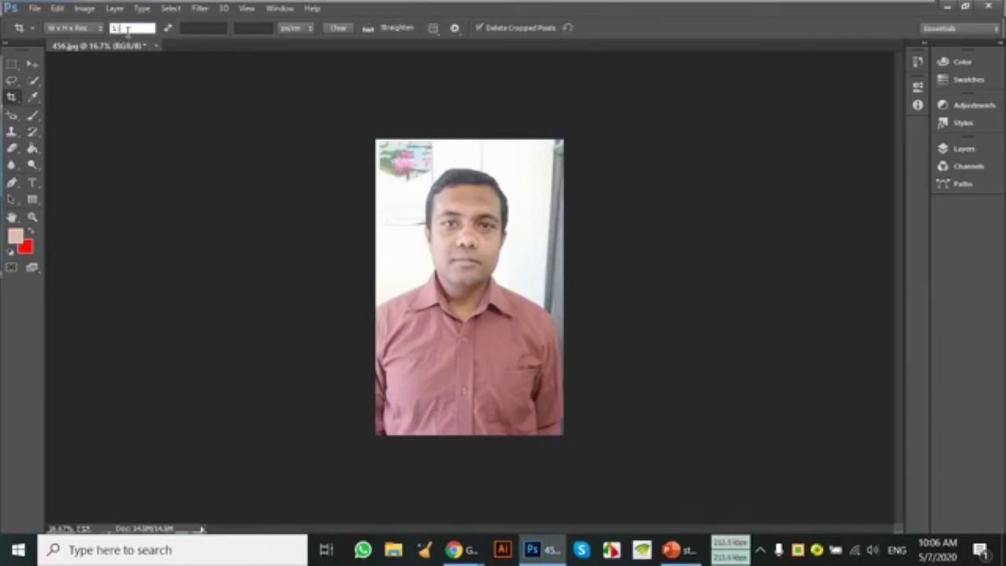
{"action": "key", "text": "Tab"}
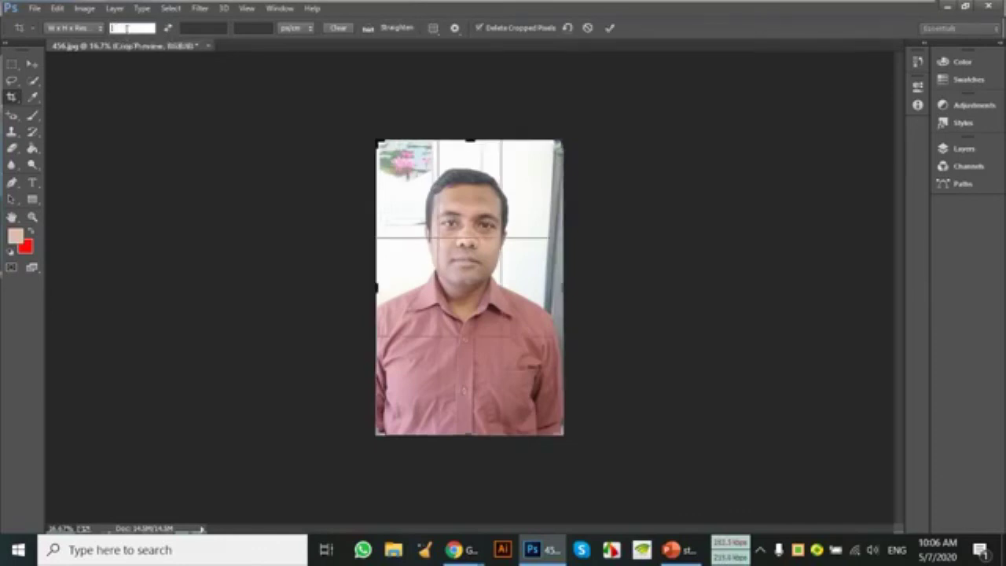
Step: Switch keyboard input to English and enter crop width 1.5 and height 1.9
{"action": "left_click", "coordinate": [796, 549]}
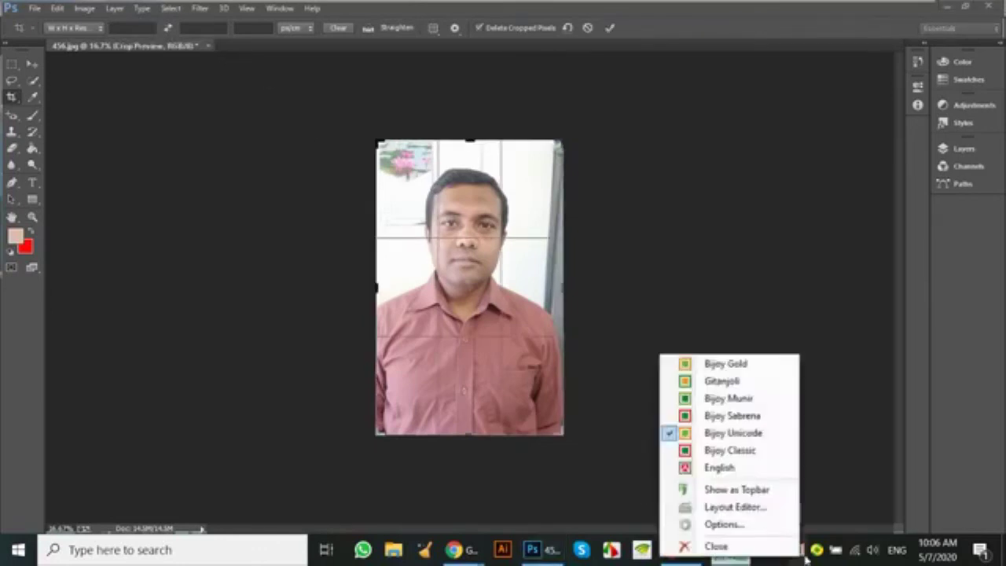
{"action": "left_click", "coordinate": [711, 466]}
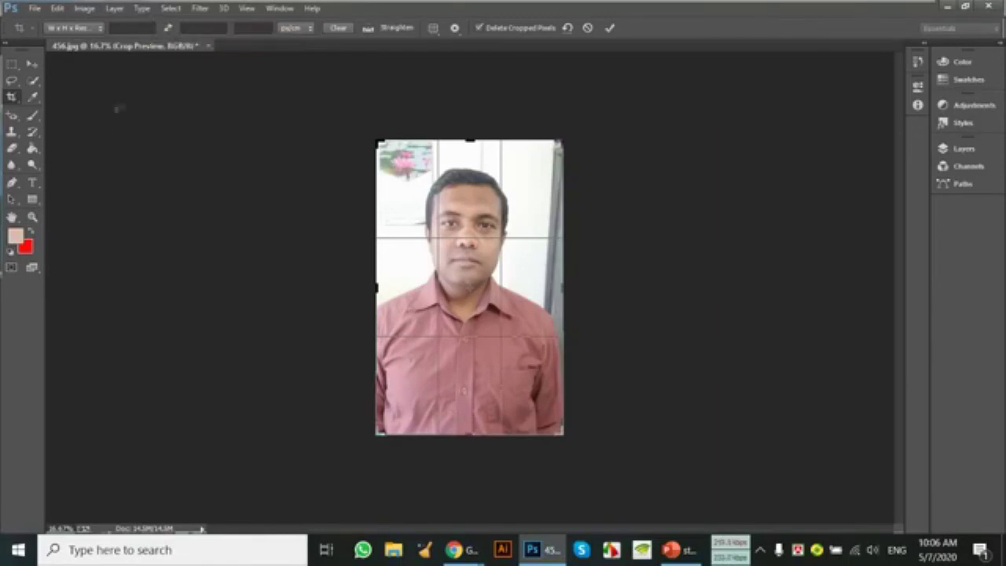
{"action": "left_click", "coordinate": [142, 28]}
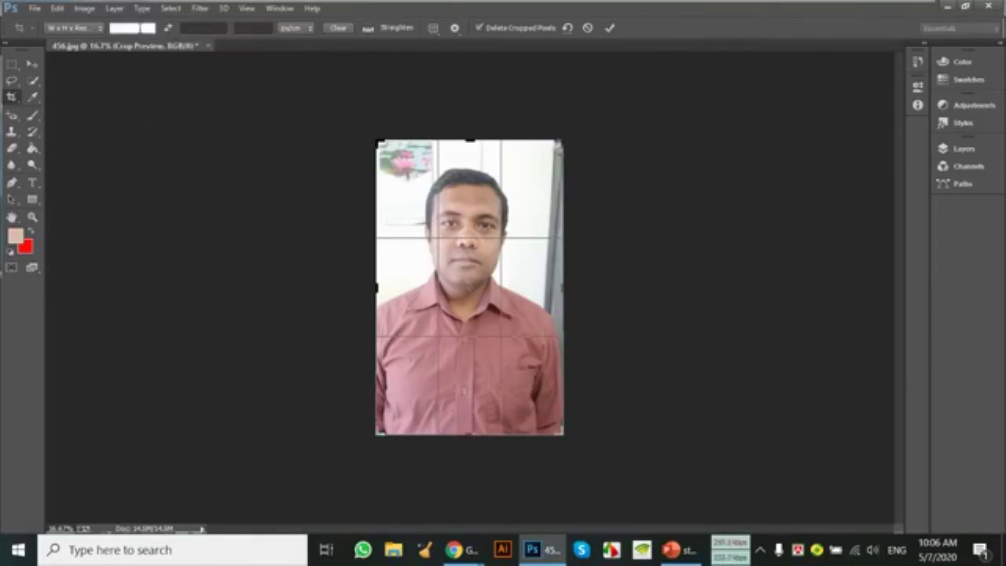
{"action": "type", "text": "1"}
{"action": "type", "text": ".5"}
{"action": "left_click", "coordinate": [208, 27]}
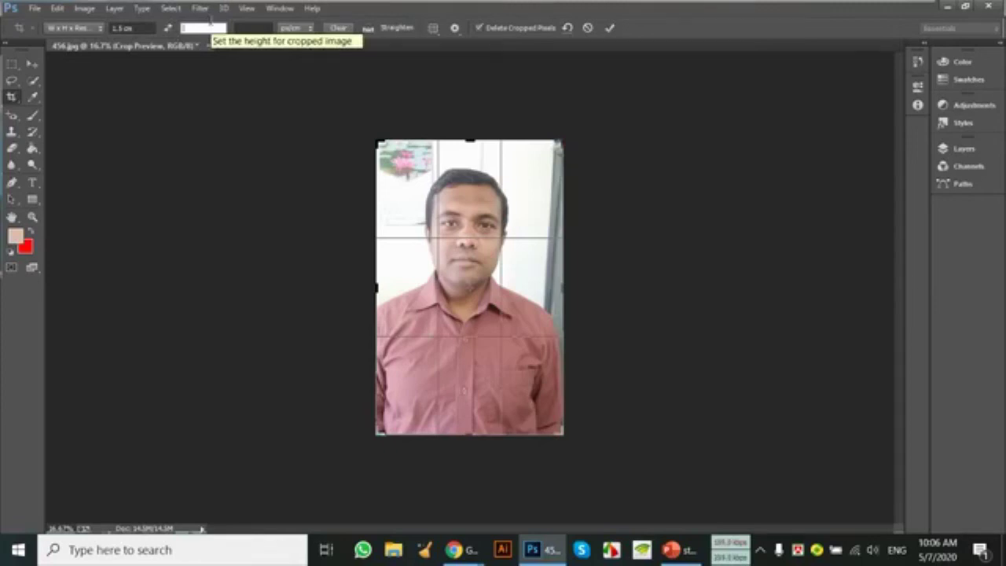
{"action": "type", "text": "1"}
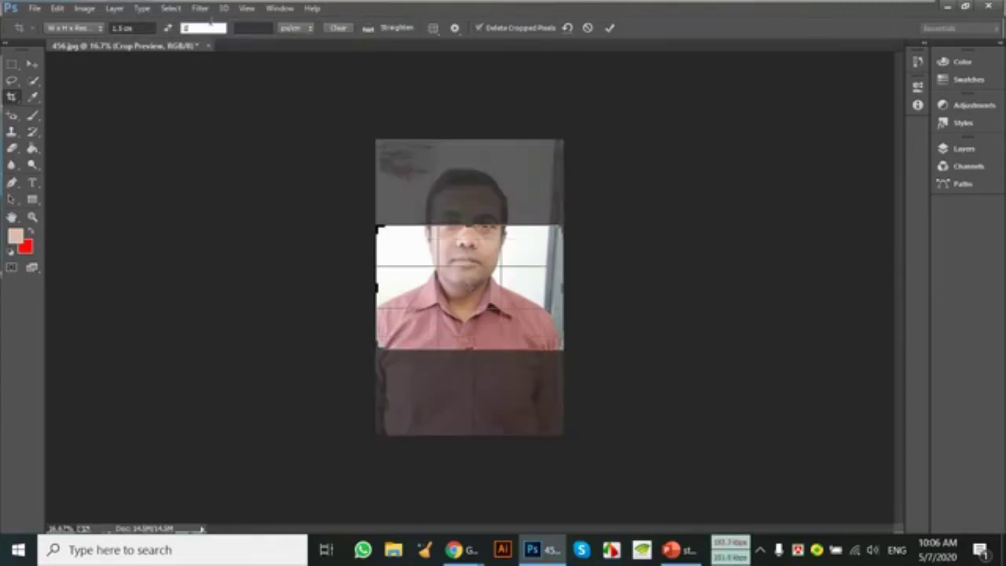
{"action": "type", "text": ".9"}
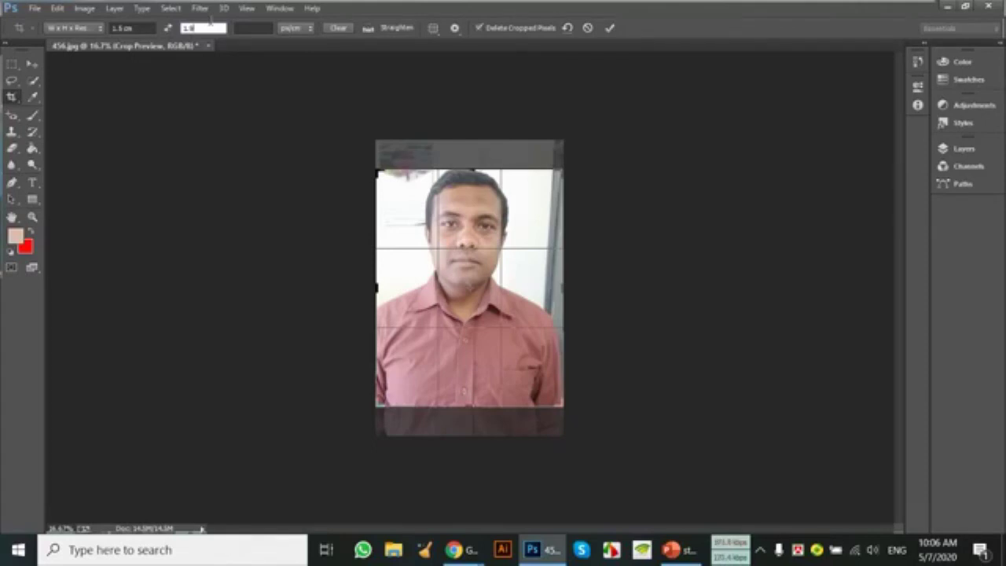
{"action": "left_click", "coordinate": [148, 29]}
{"action": "key", "text": "BackSpace"}
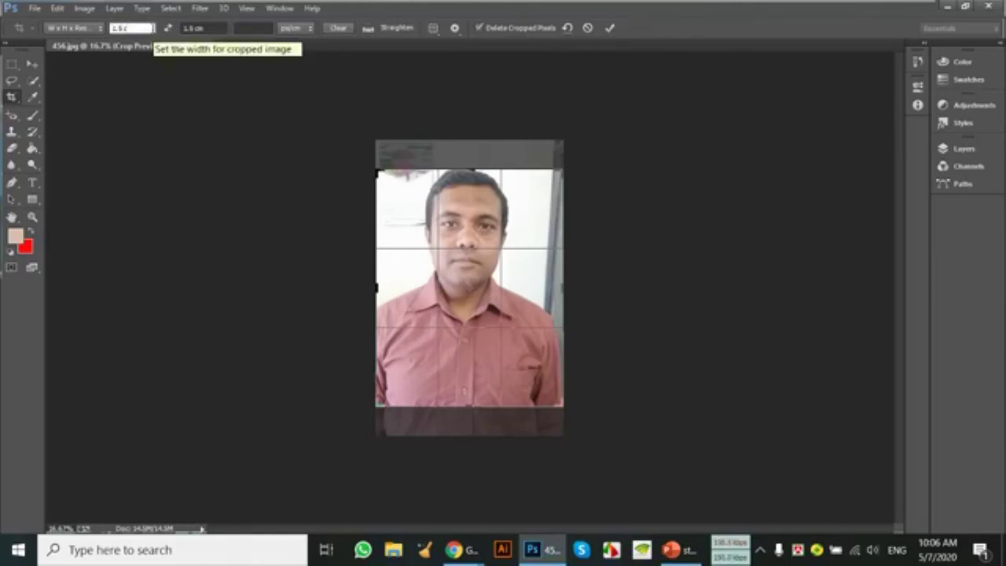
{"action": "key", "text": "BackSpace"}
{"action": "key", "text": "BackSpace"}
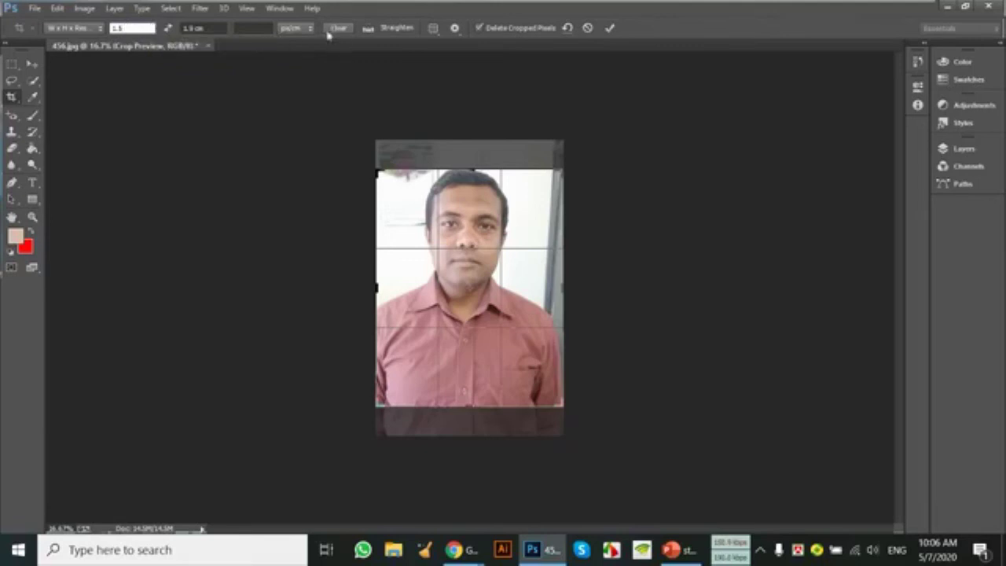
Step: Set the crop to 1.5 in × 1.9 in at 300 px/in and reposition the photo inside it
{"action": "left_click", "coordinate": [298, 30]}
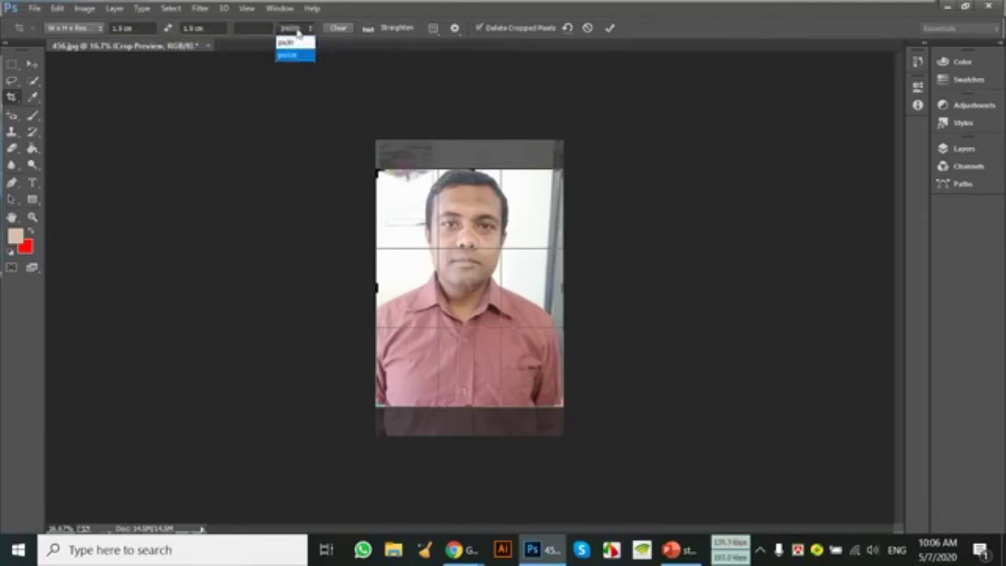
{"action": "left_click", "coordinate": [298, 44]}
{"action": "left_click", "coordinate": [151, 27]}
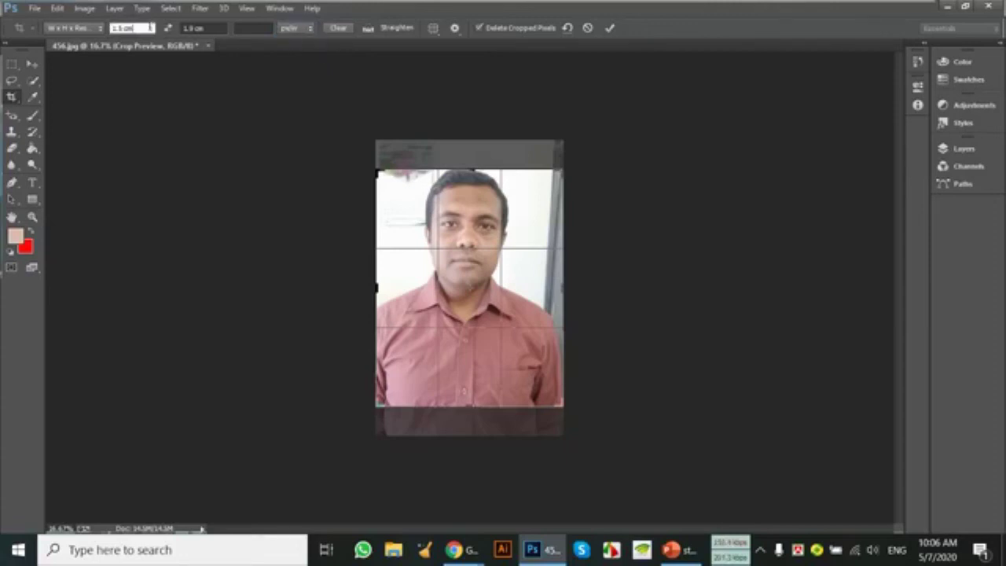
{"action": "type", "text": "1.5 in"}
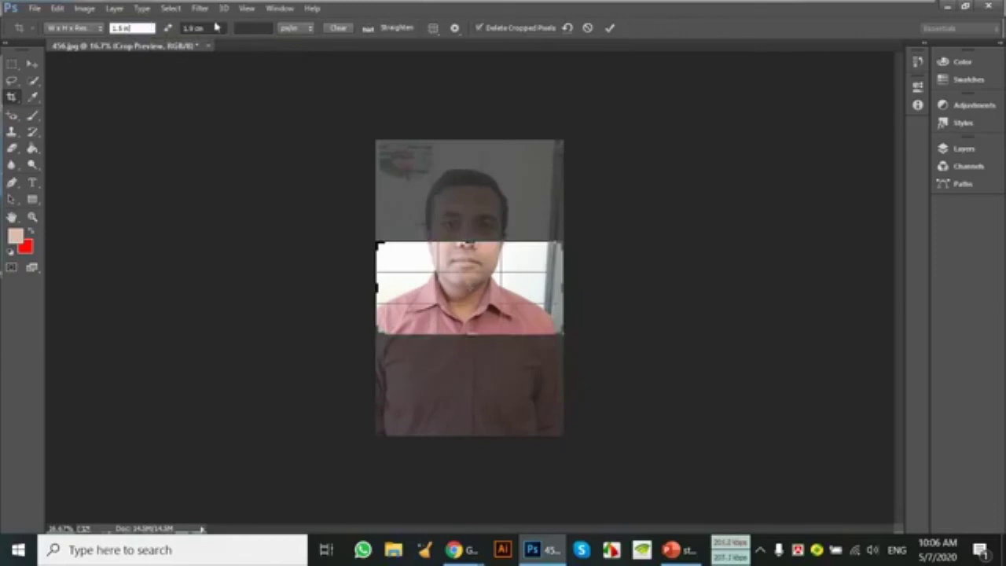
{"action": "left_click", "coordinate": [217, 28]}
{"action": "type", "text": "1.9 in"}
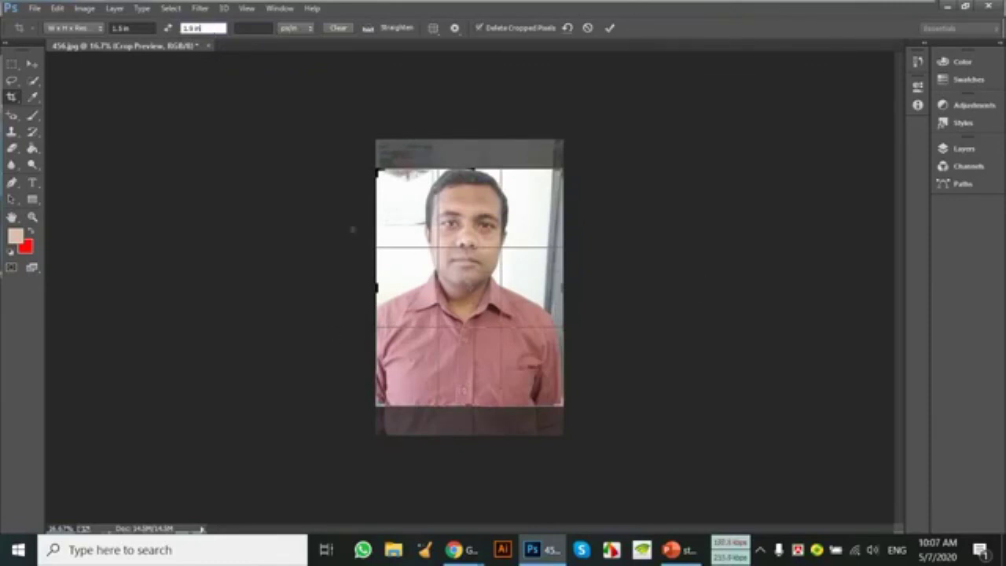
{"action": "left_click", "coordinate": [258, 28]}
{"action": "type", "text": "3"}
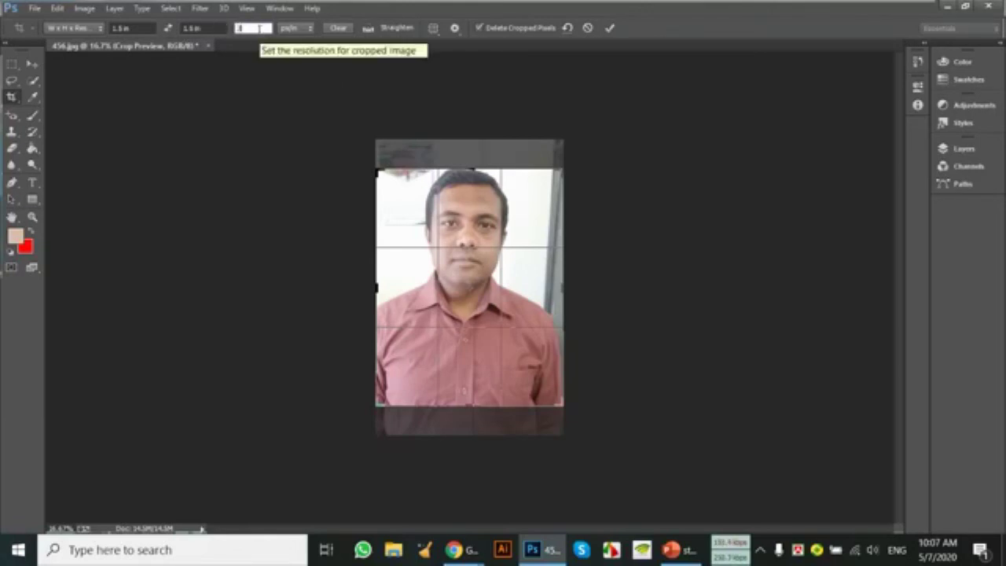
{"action": "type", "text": "00"}
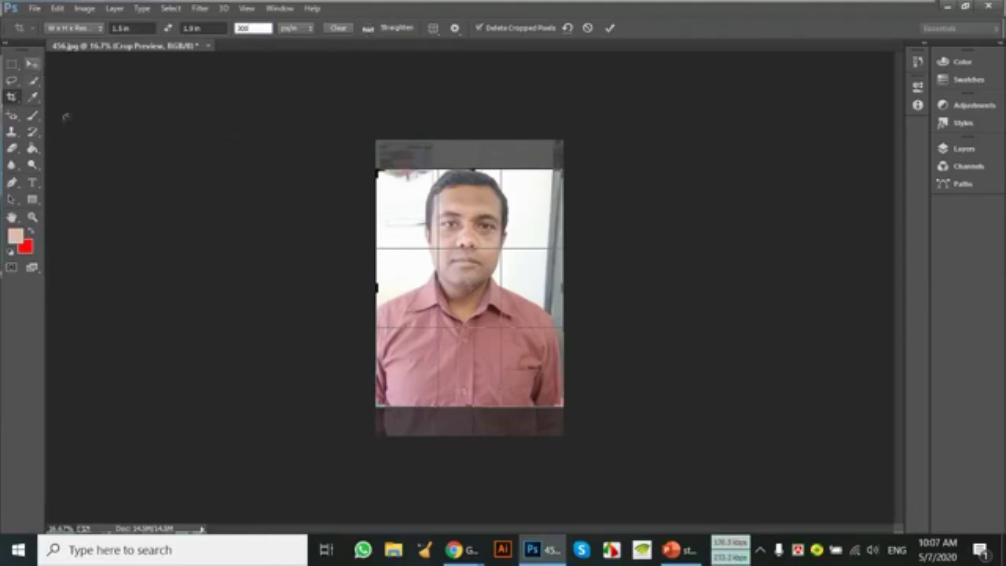
{"action": "left_click_drag", "start_coordinate": [451, 220], "coordinate": [462, 234]}
Step: Apply the crop, then revert 456.jpg to its original snapshot in History
{"action": "left_click", "coordinate": [462, 234]}
{"action": "key", "text": "Return"}
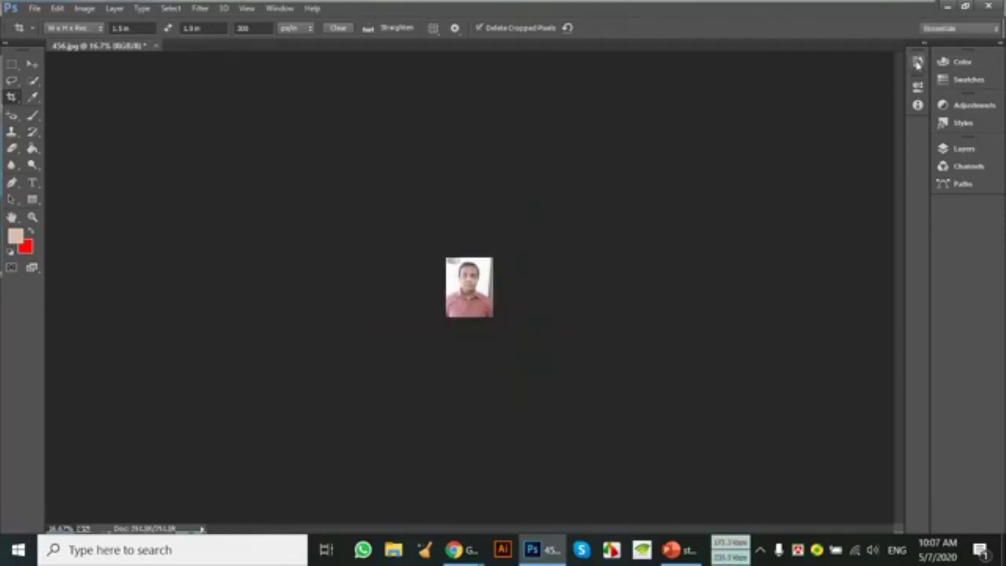
{"action": "left_click", "coordinate": [917, 61]}
{"action": "left_click", "coordinate": [852, 79]}
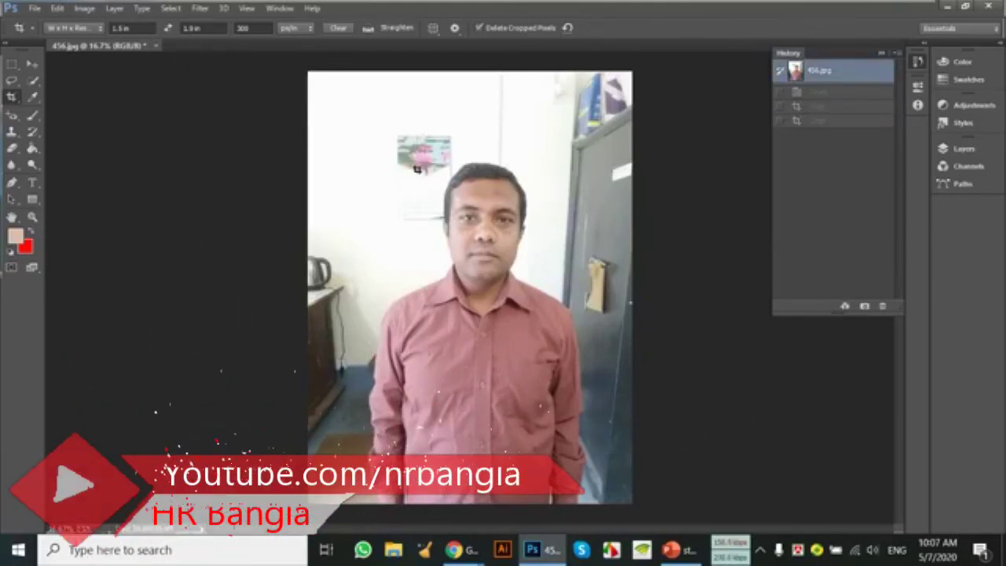
Step: Draw a new 1.5 × 1.9 in crop box centred on the man's head and chest
{"action": "left_click_drag", "start_coordinate": [409, 154], "coordinate": [475, 227]}
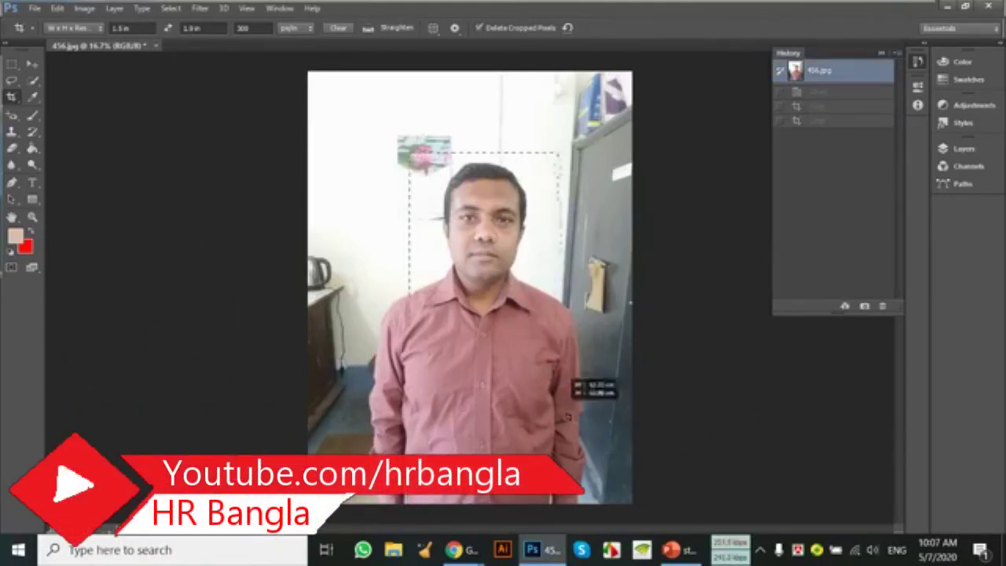
{"action": "left_click_drag", "start_coordinate": [477, 287], "coordinate": [580, 438]}
{"action": "left_click_drag", "start_coordinate": [471, 291], "coordinate": [488, 292]}
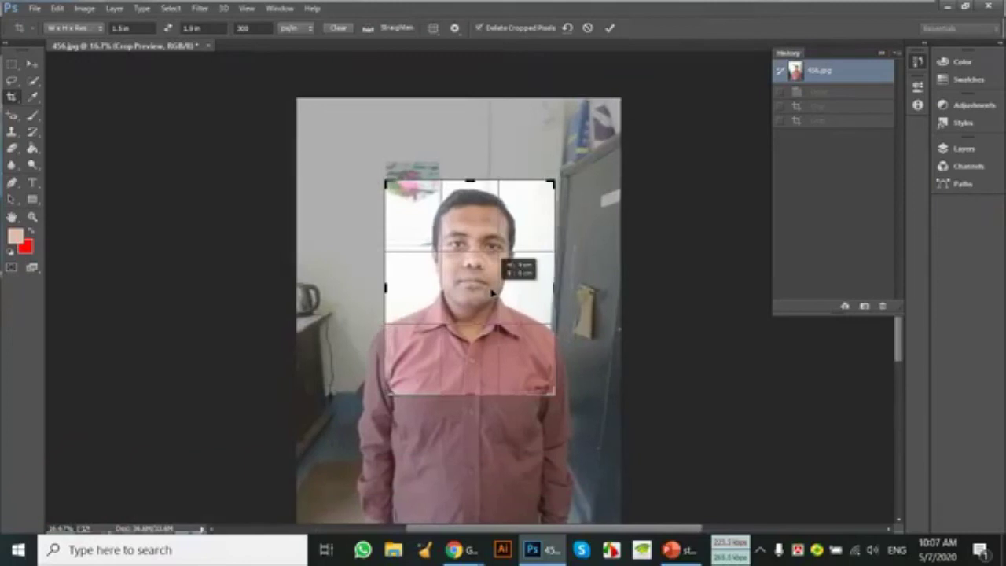
{"action": "left_click_drag", "start_coordinate": [487, 293], "coordinate": [492, 293]}
{"action": "left_click_drag", "start_coordinate": [554, 394], "coordinate": [534, 303]}
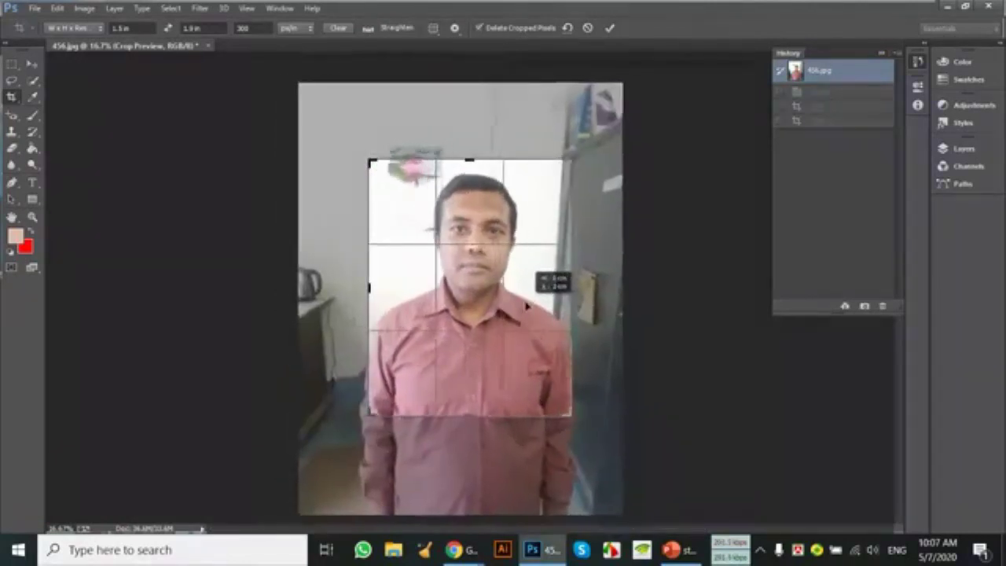
{"action": "left_click_drag", "start_coordinate": [533, 304], "coordinate": [529, 314]}
{"action": "left_click_drag", "start_coordinate": [565, 412], "coordinate": [548, 382]}
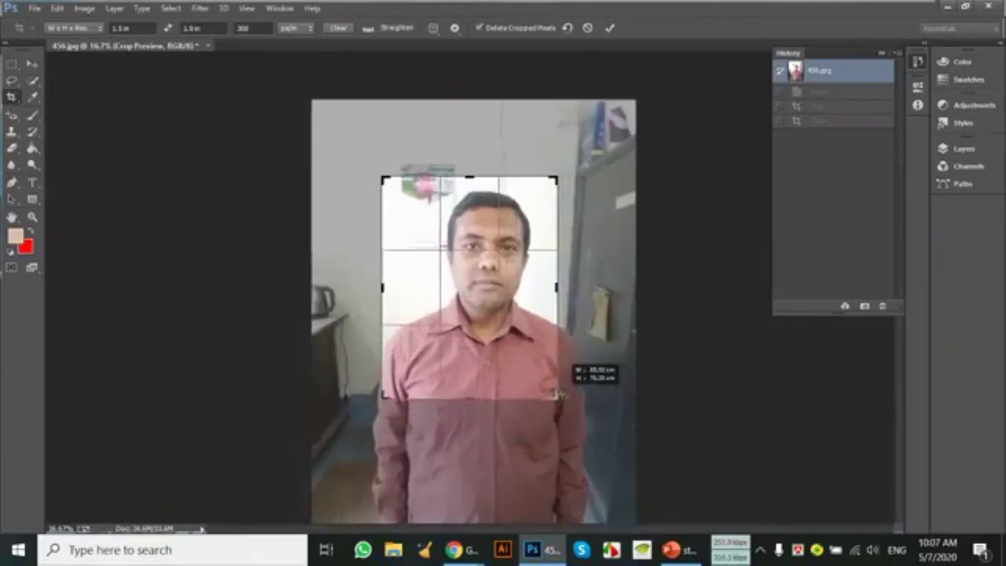
{"action": "left_click_drag", "start_coordinate": [511, 291], "coordinate": [492, 294]}
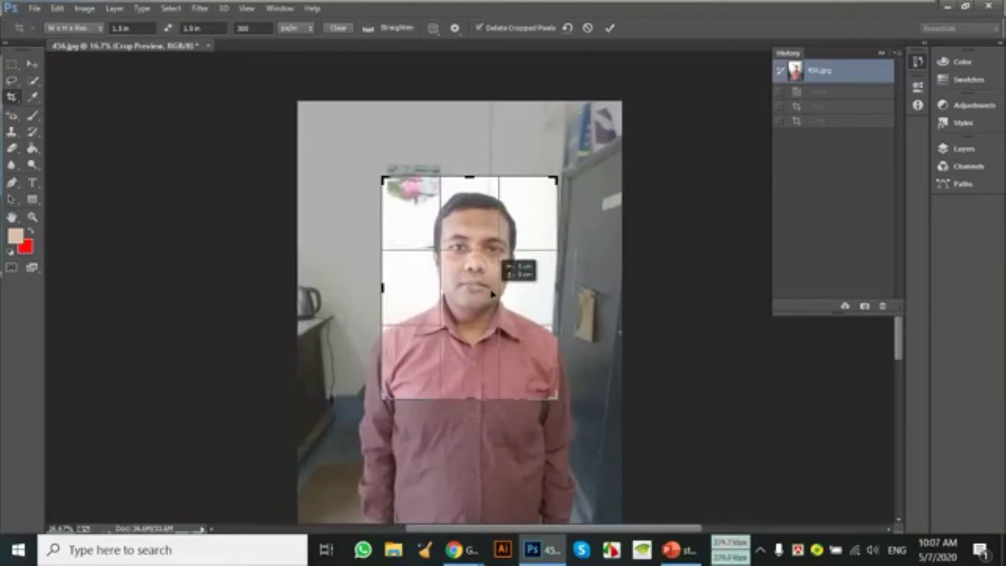
{"action": "left_click_drag", "start_coordinate": [491, 292], "coordinate": [490, 291]}
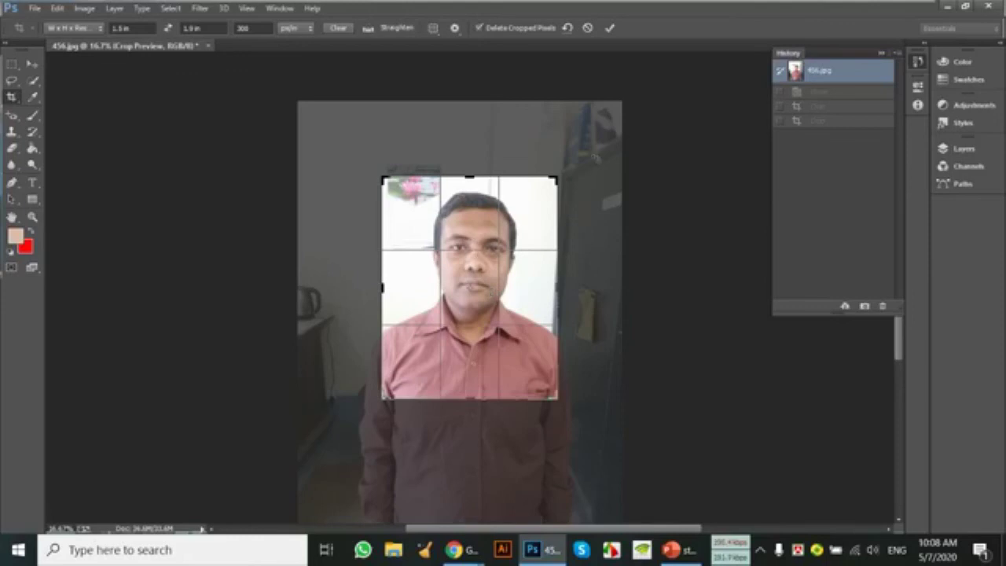
Step: Rotate the photo beneath the 1.5 × 1.9 in crop box until the man stands level
{"action": "left_click_drag", "start_coordinate": [581, 227], "coordinate": [585, 219]}
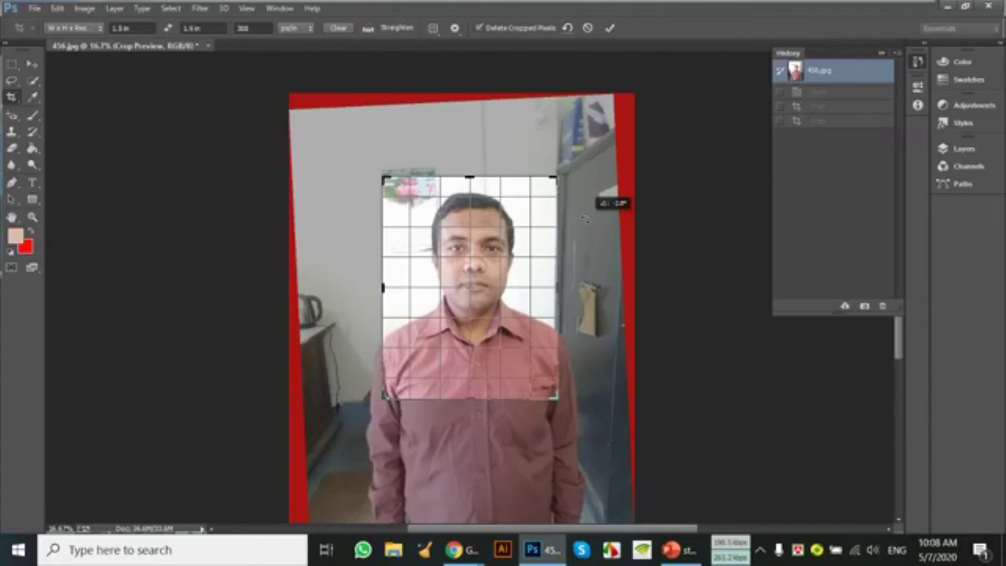
{"action": "left_click_drag", "start_coordinate": [585, 220], "coordinate": [584, 219]}
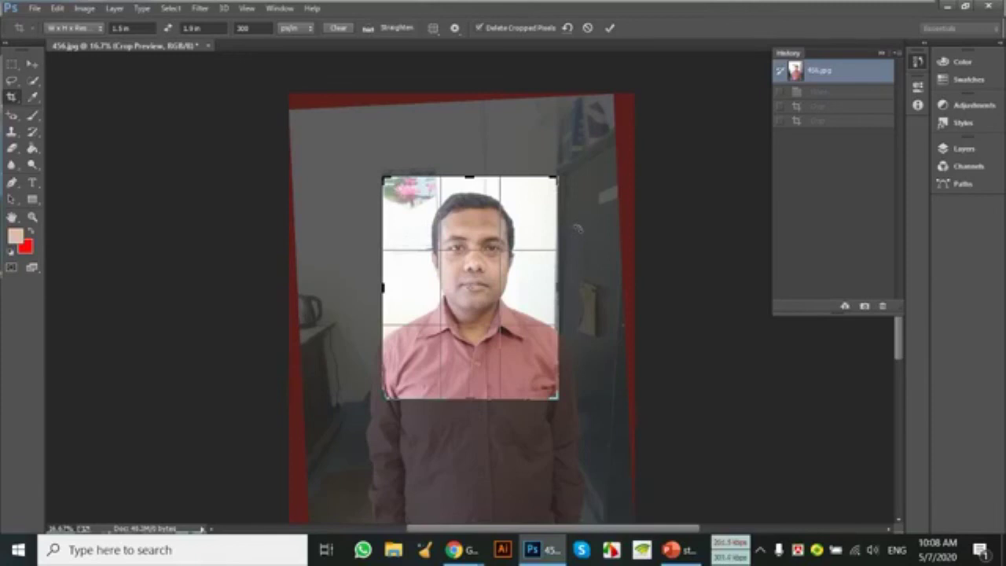
{"action": "left_click_drag", "start_coordinate": [577, 228], "coordinate": [577, 228]}
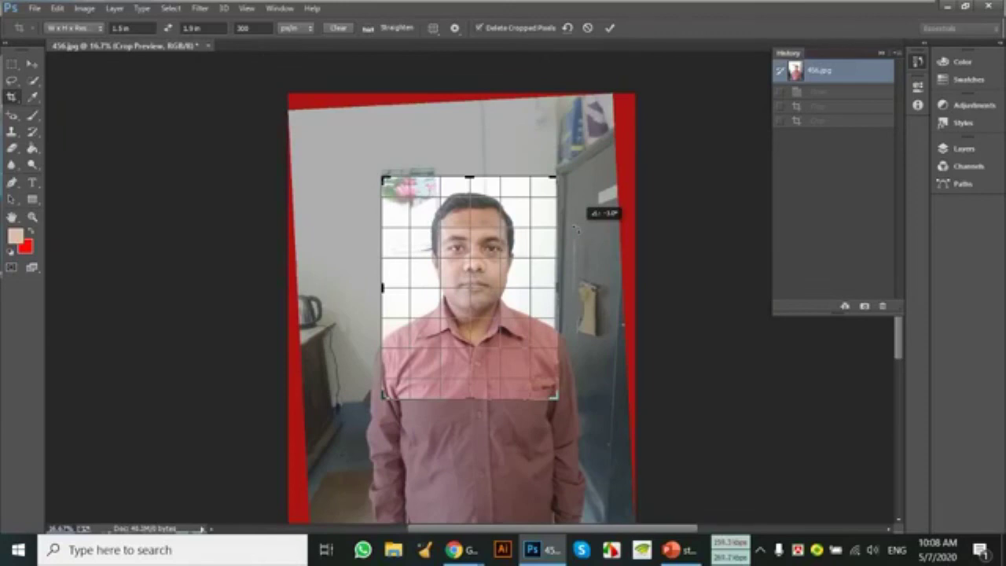
{"action": "left_click_drag", "start_coordinate": [576, 229], "coordinate": [572, 227]}
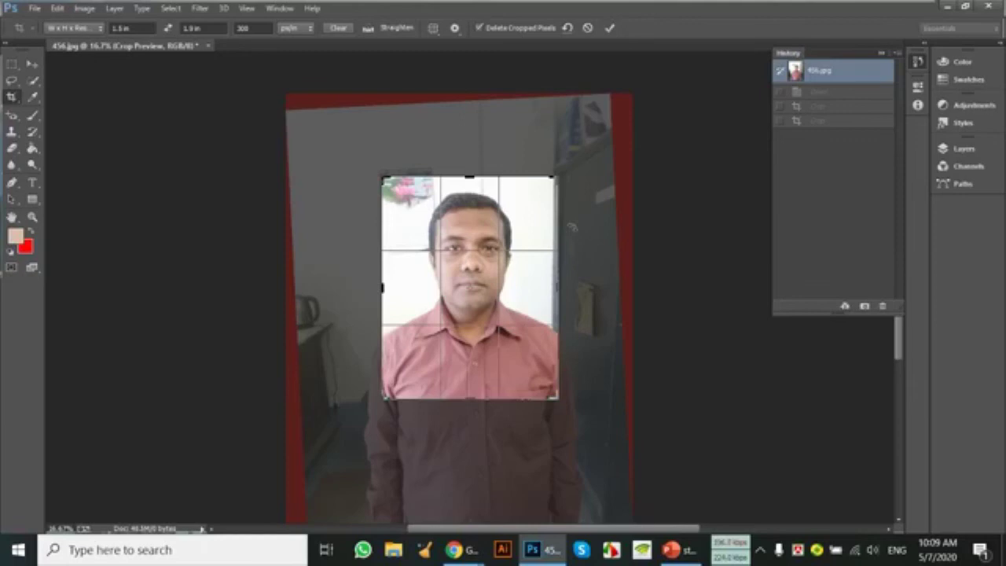
Step: Apply the rotated 1.5 × 1.9 in crop and zoom in on the portrait
{"action": "key", "text": "Return"}
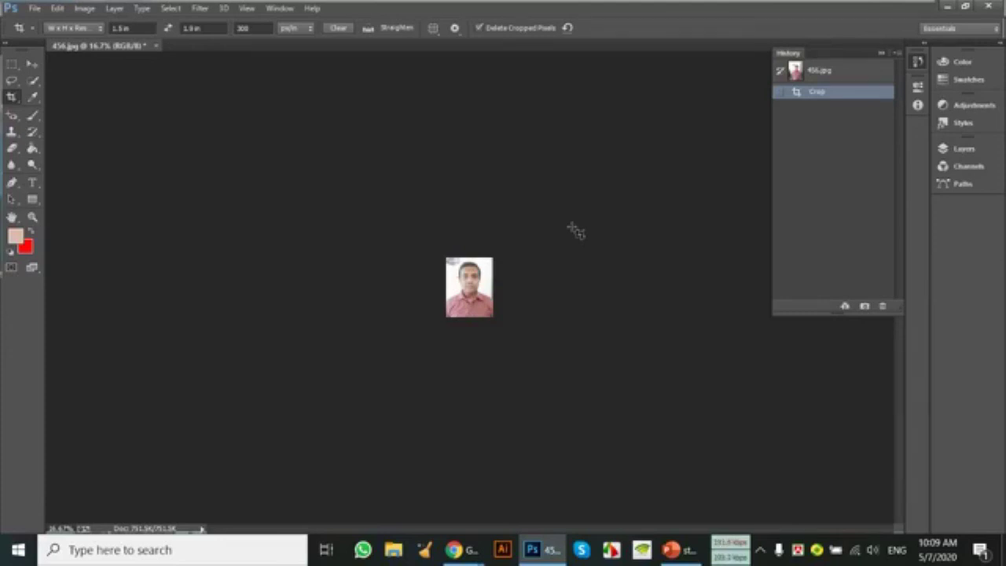
{"action": "key", "text": "ctrl+plus"}
{"action": "key", "text": "ctrl+plus"}
{"action": "key", "text": "ctrl+plus"}
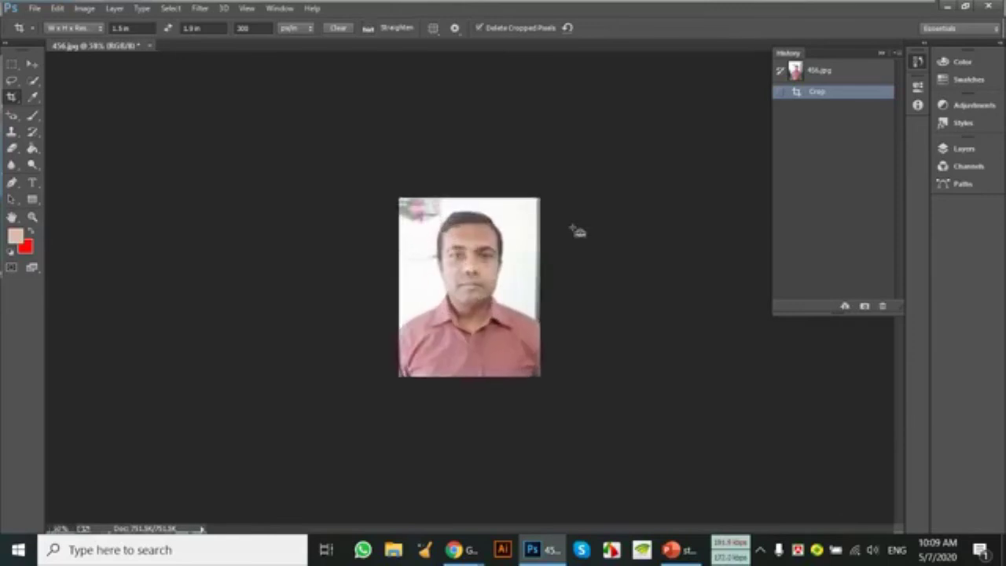
{"action": "key", "text": "ctrl+plus"}
{"action": "key", "text": "ctrl+plus"}
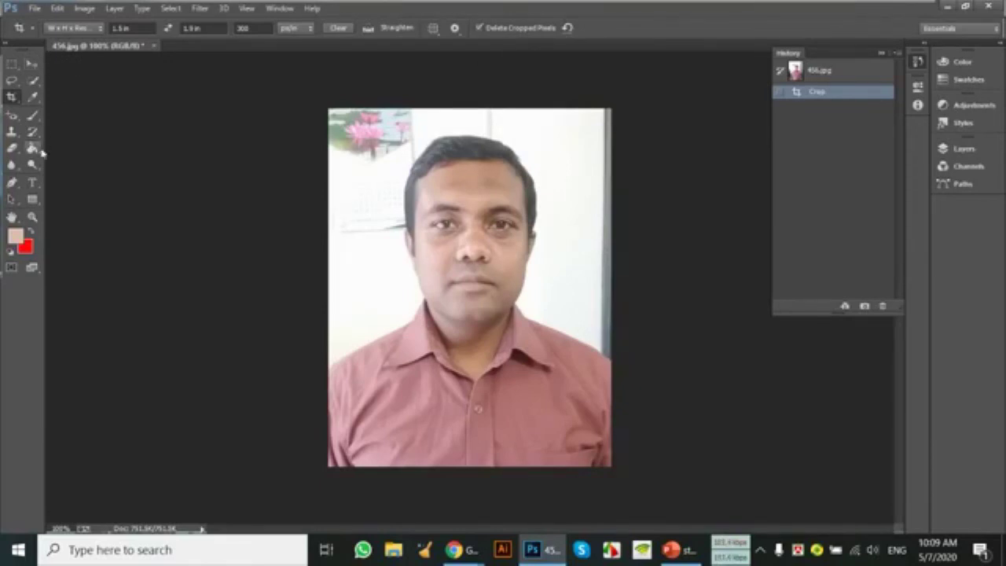
{"action": "left_click", "coordinate": [34, 86]}
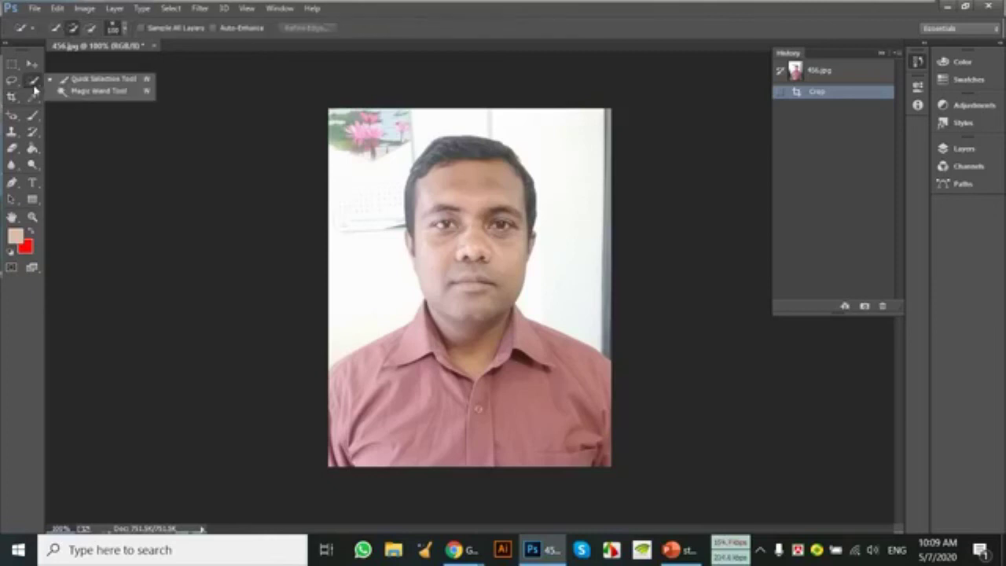
Step: Select the light wall background around the man with Quick Selection
{"action": "left_click", "coordinate": [102, 81]}
{"action": "mouse_move", "coordinate": [357, 130]}
{"action": "left_mouse_down"}
{"action": "mouse_move", "coordinate": [346, 227]}
{"action": "mouse_move", "coordinate": [358, 278]}
{"action": "left_mouse_up"}
{"action": "mouse_move", "coordinate": [369, 126]}
{"action": "left_mouse_down"}
{"action": "mouse_move", "coordinate": [586, 200]}
{"action": "mouse_move", "coordinate": [581, 271]}
{"action": "left_mouse_up"}
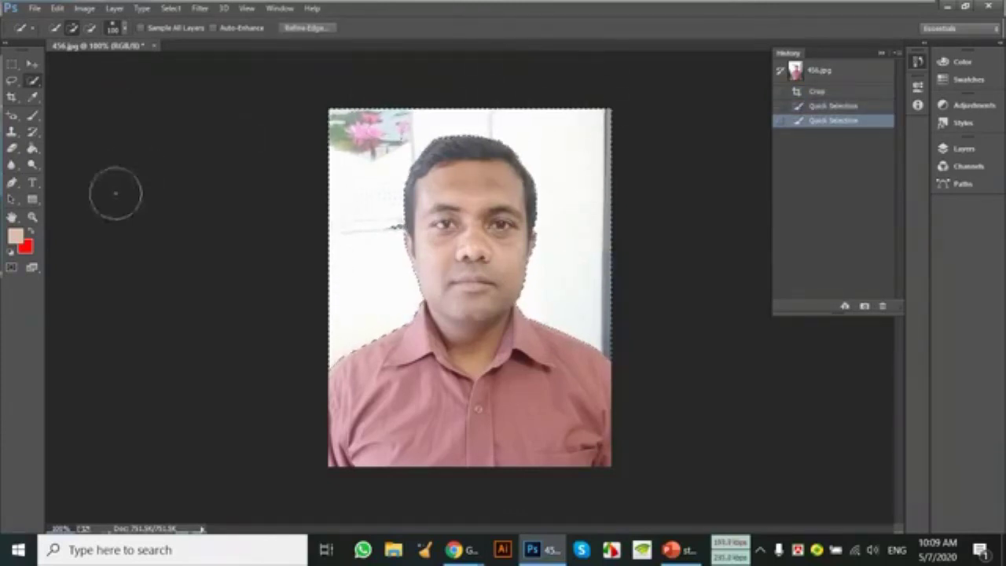
Step: Set the foreground colour to blue in the Color Picker
{"action": "left_click", "coordinate": [15, 235]}
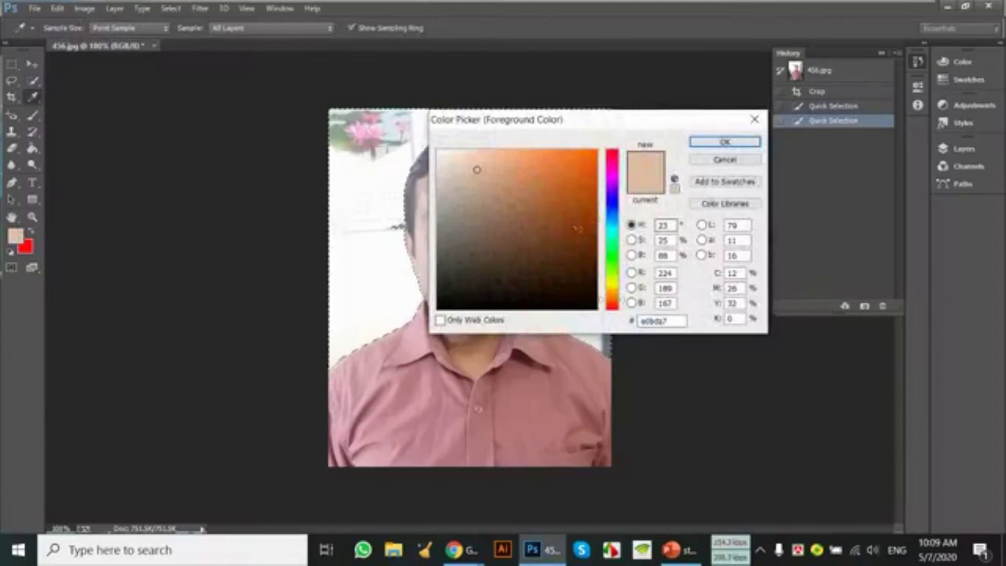
{"action": "left_click", "coordinate": [611, 206]}
{"action": "left_click", "coordinate": [553, 159]}
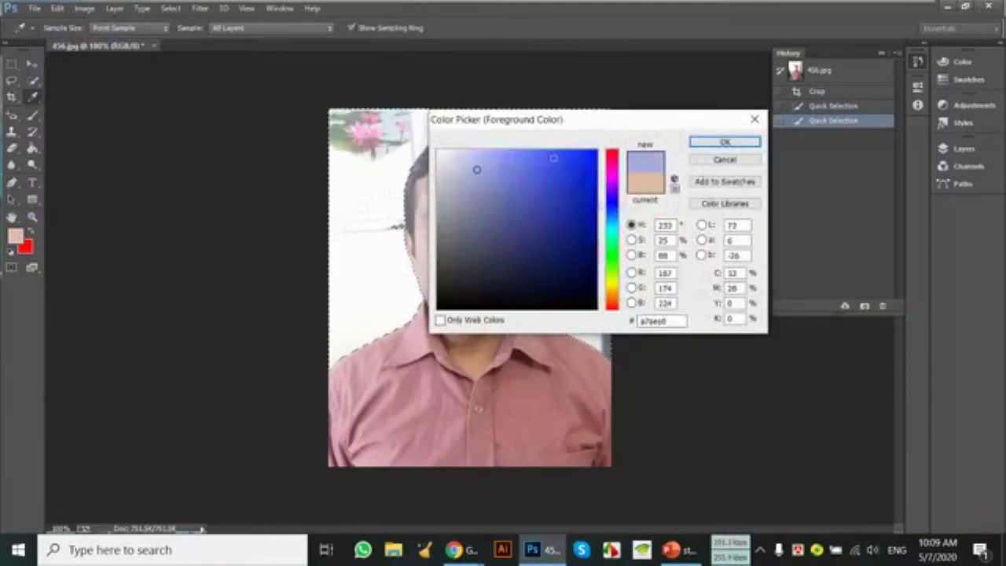
{"action": "left_click", "coordinate": [724, 141]}
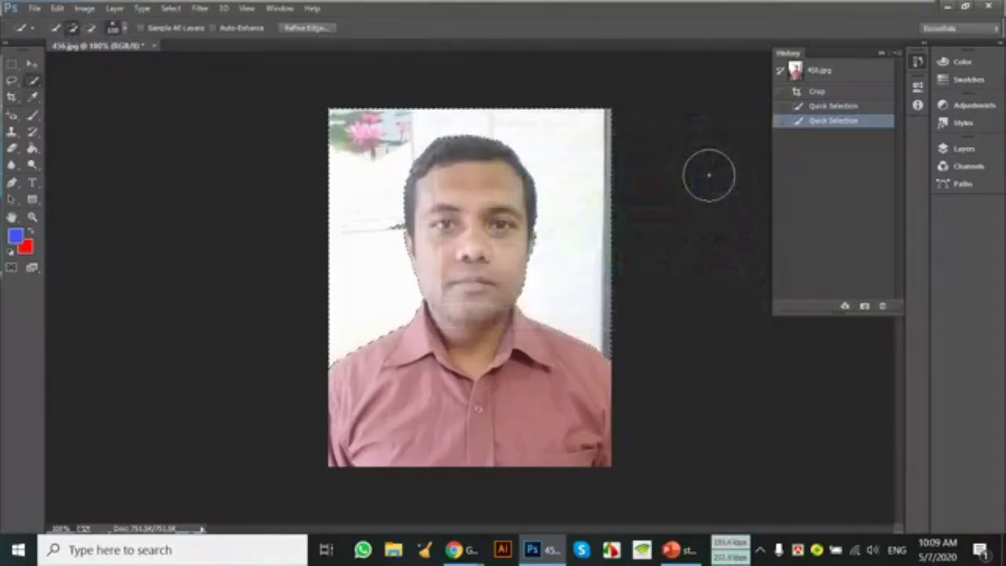
Step: Fill the background blue, refine around the hair, refill with a deeper blue, then deselect
{"action": "key", "text": "alt+BackSpace"}
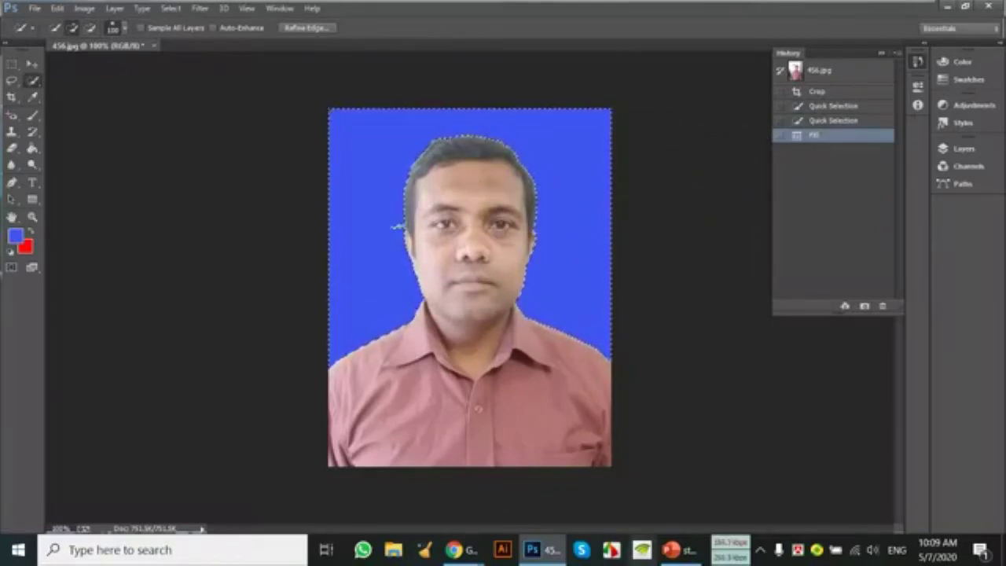
{"action": "left_click", "coordinate": [377, 227]}
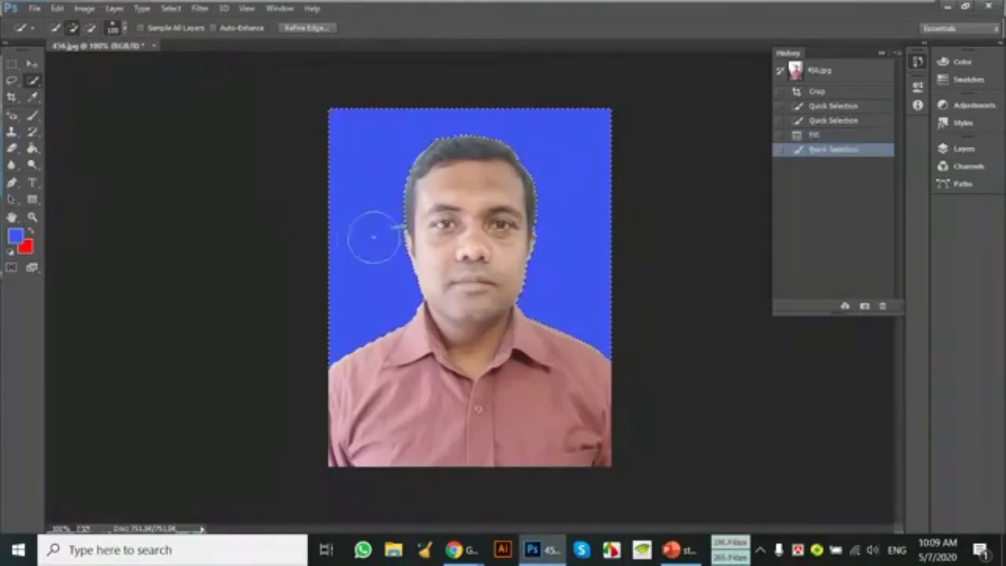
{"action": "left_click", "coordinate": [15, 235]}
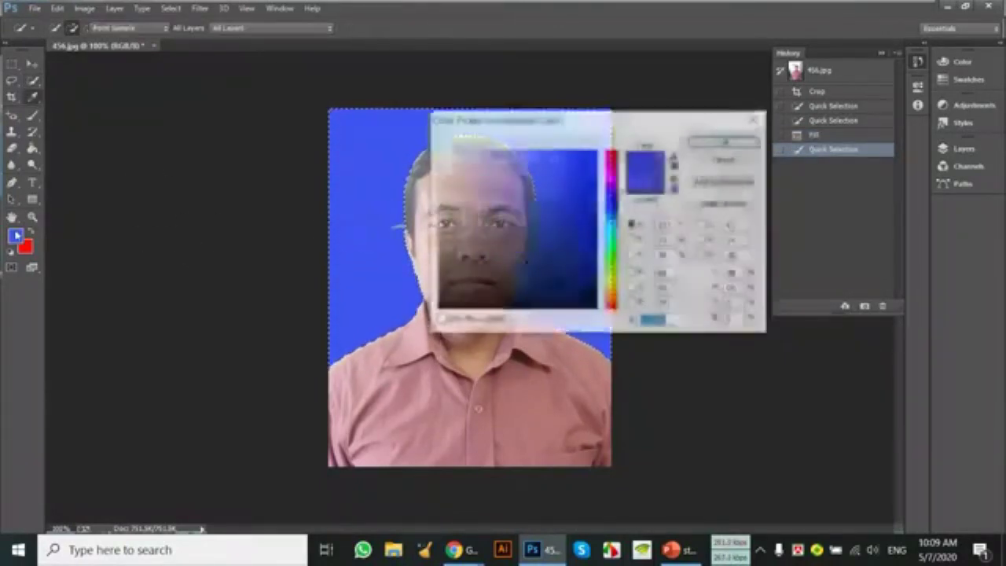
{"action": "left_click", "coordinate": [594, 189]}
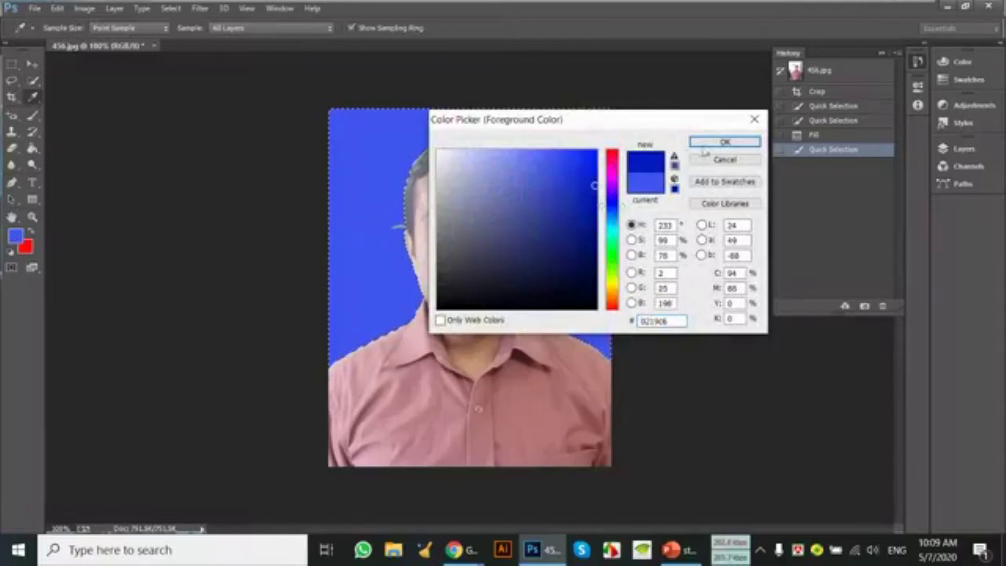
{"action": "left_click", "coordinate": [724, 141]}
{"action": "key", "text": "alt+BackSpace"}
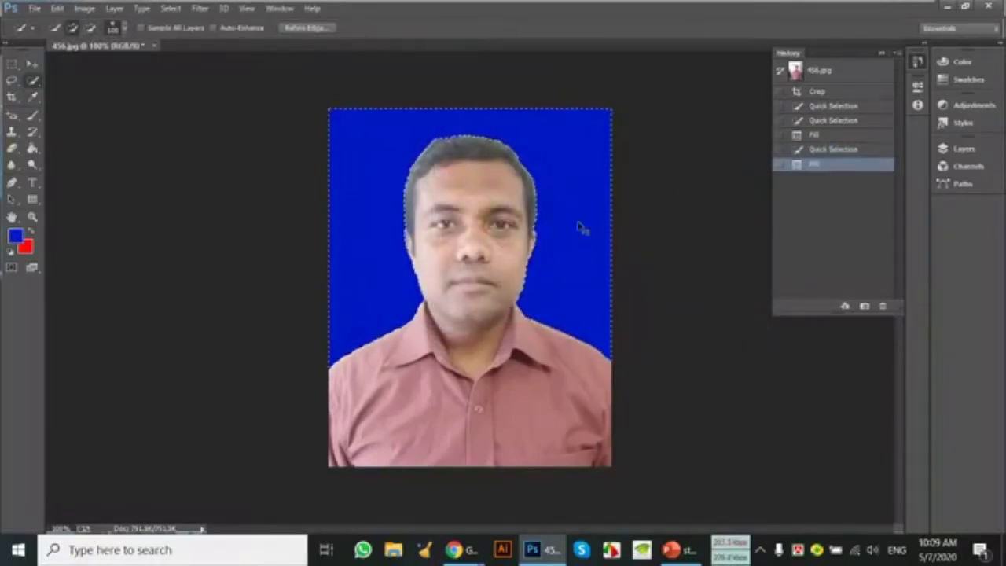
{"action": "key", "text": "ctrl+d"}
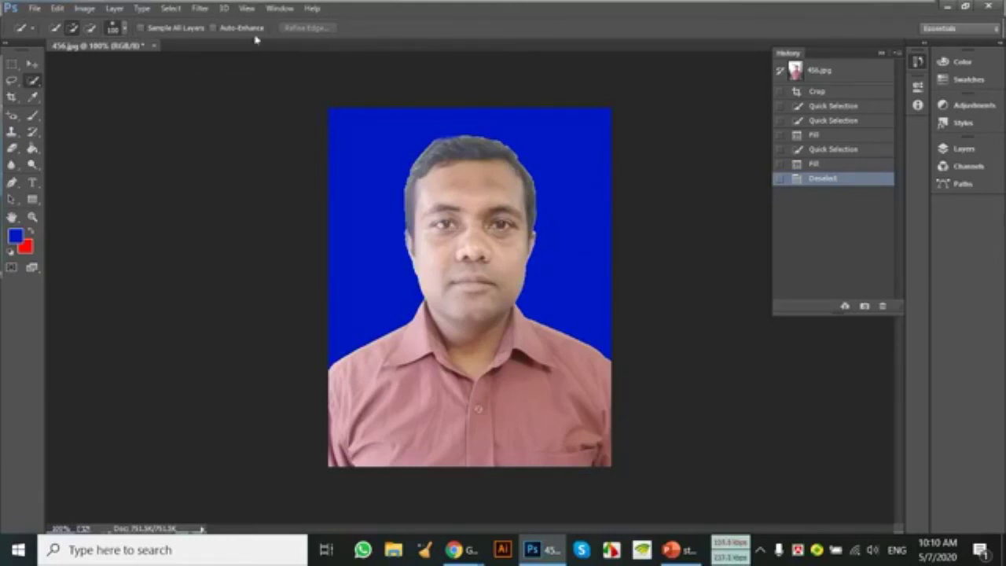
Step: Blur the hair, head and neck edges where they meet the blue background
{"action": "left_click", "coordinate": [11, 165]}
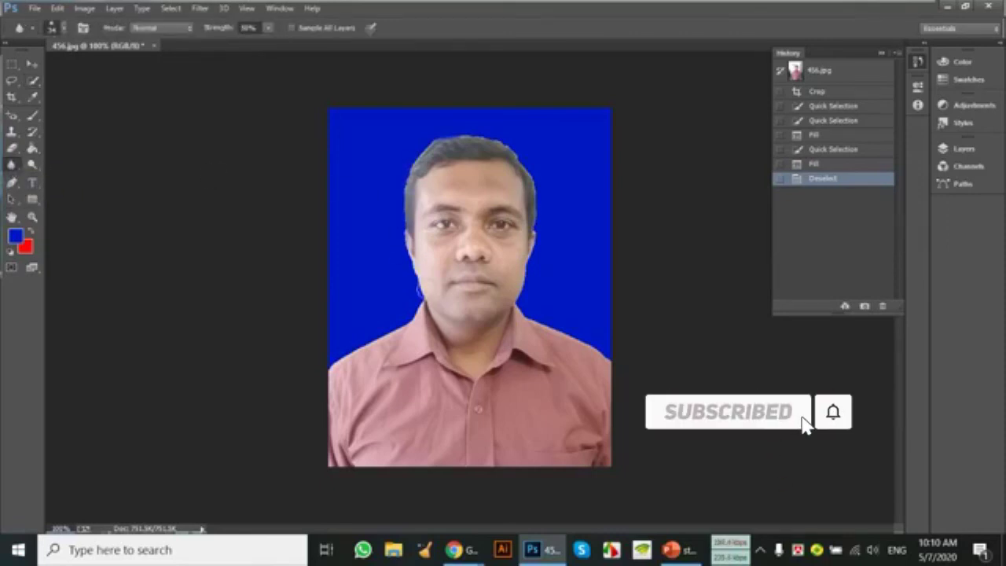
{"action": "left_click_drag", "start_coordinate": [345, 345], "coordinate": [363, 295]}
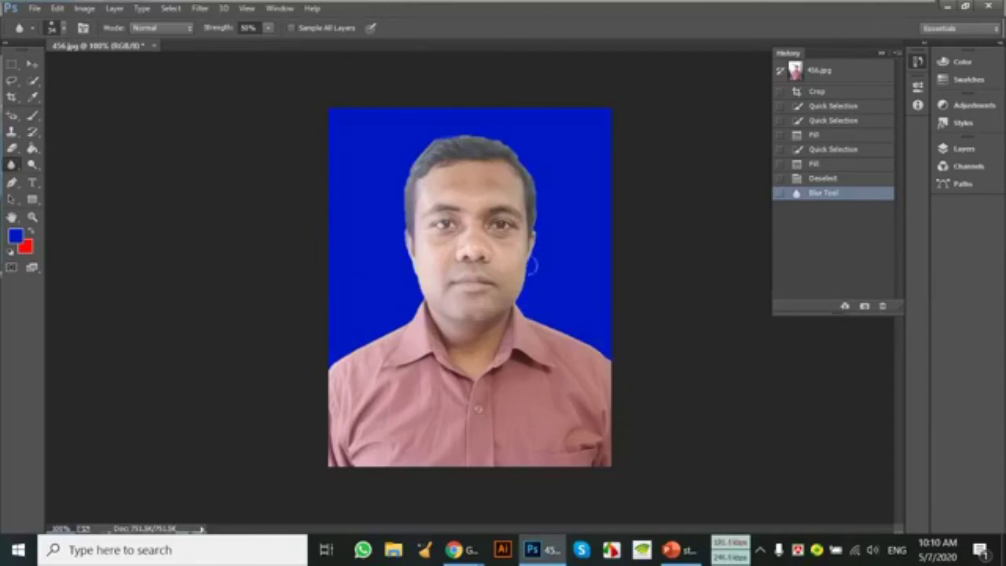
{"action": "mouse_move", "coordinate": [403, 246]}
{"action": "left_mouse_down"}
{"action": "mouse_move", "coordinate": [410, 250]}
{"action": "mouse_move", "coordinate": [331, 371]}
{"action": "left_mouse_up"}
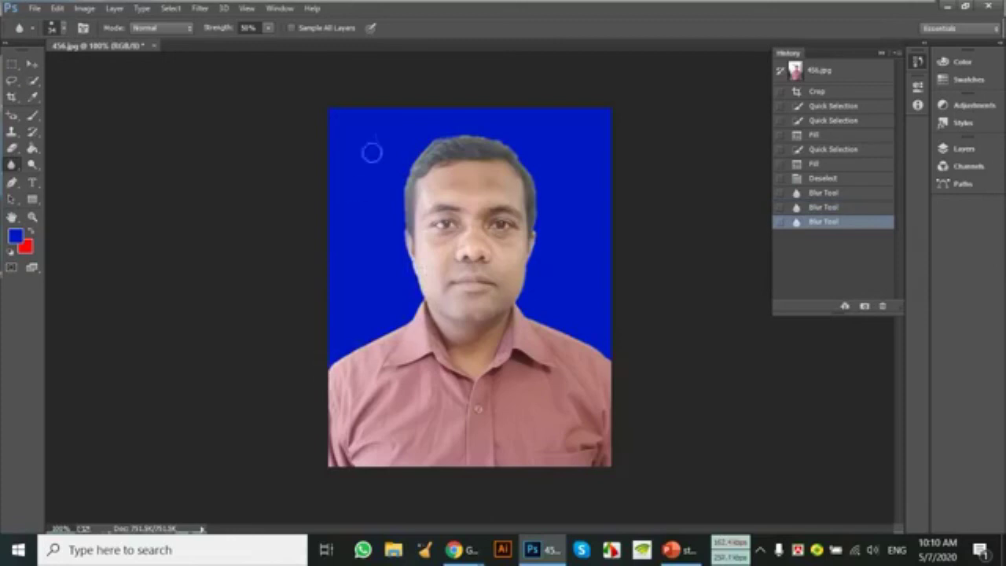
{"action": "mouse_move", "coordinate": [537, 228]}
{"action": "left_mouse_down"}
{"action": "mouse_move", "coordinate": [525, 300]}
{"action": "mouse_move", "coordinate": [619, 359]}
{"action": "left_mouse_up"}
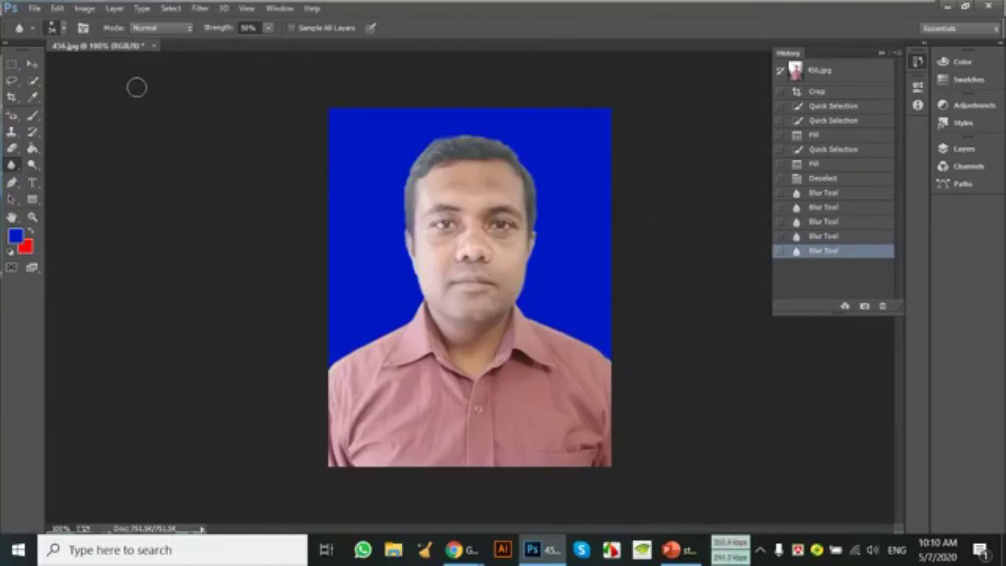
Step: Save the portrait to the Desktop as 345.jpg at maximum JPEG quality
{"action": "left_click", "coordinate": [33, 9]}
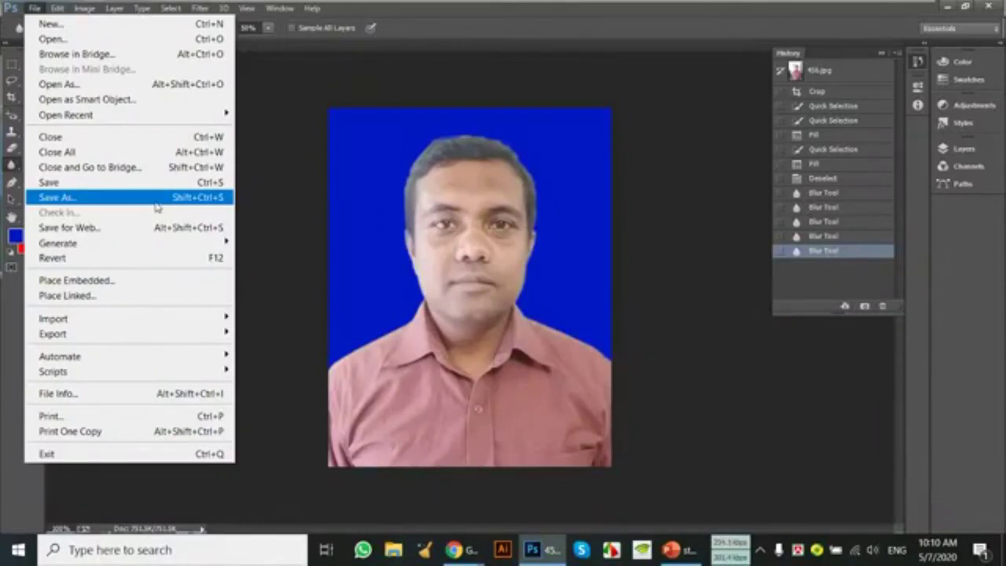
{"action": "left_click", "coordinate": [158, 203]}
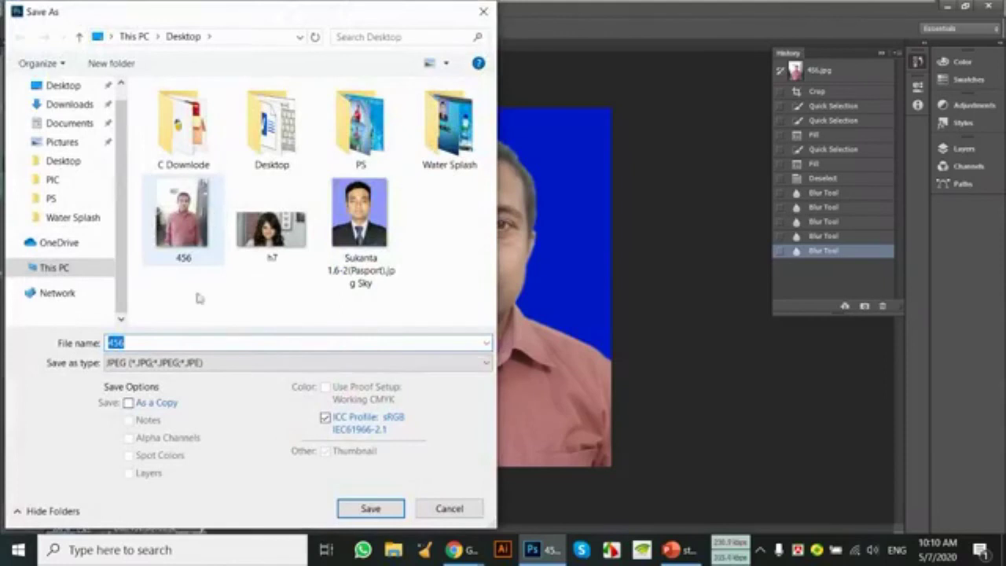
{"action": "type", "text": "34"}
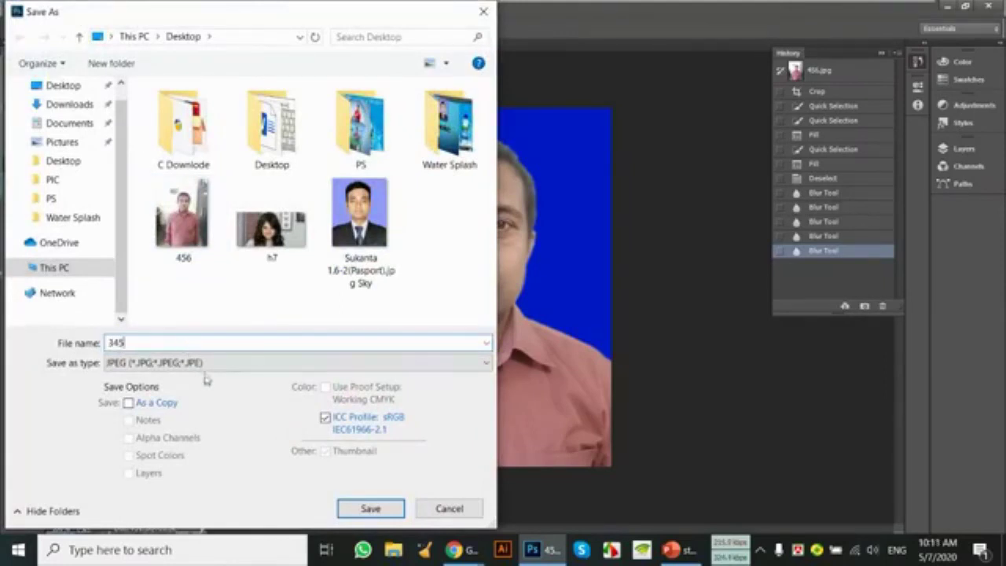
{"action": "left_click", "coordinate": [200, 366]}
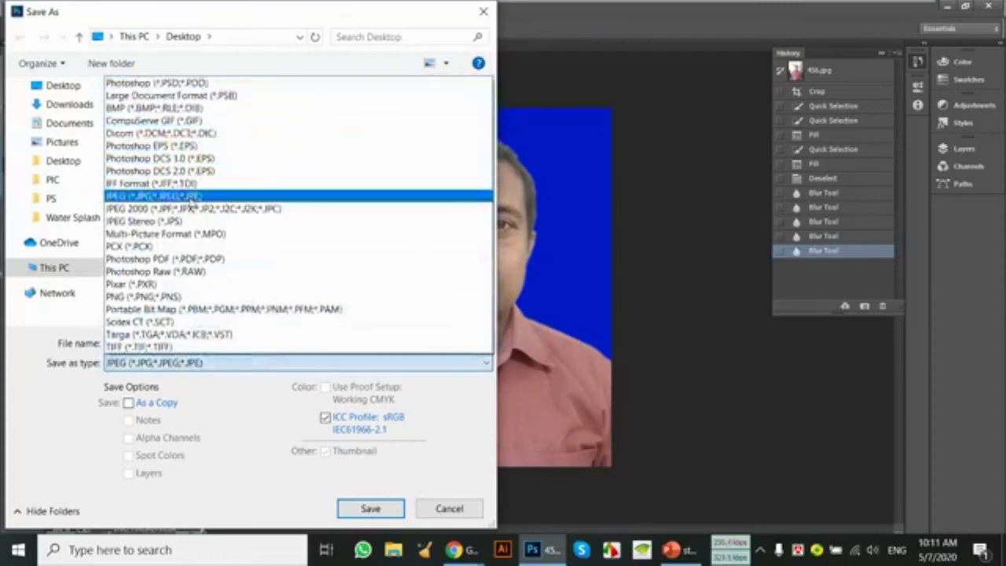
{"action": "left_click", "coordinate": [191, 198]}
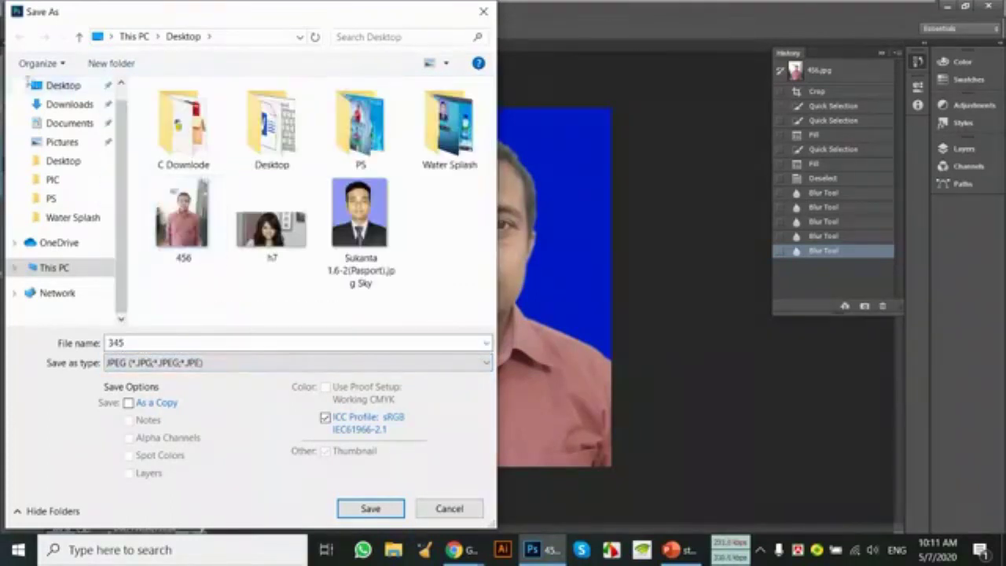
{"action": "left_click", "coordinate": [385, 510]}
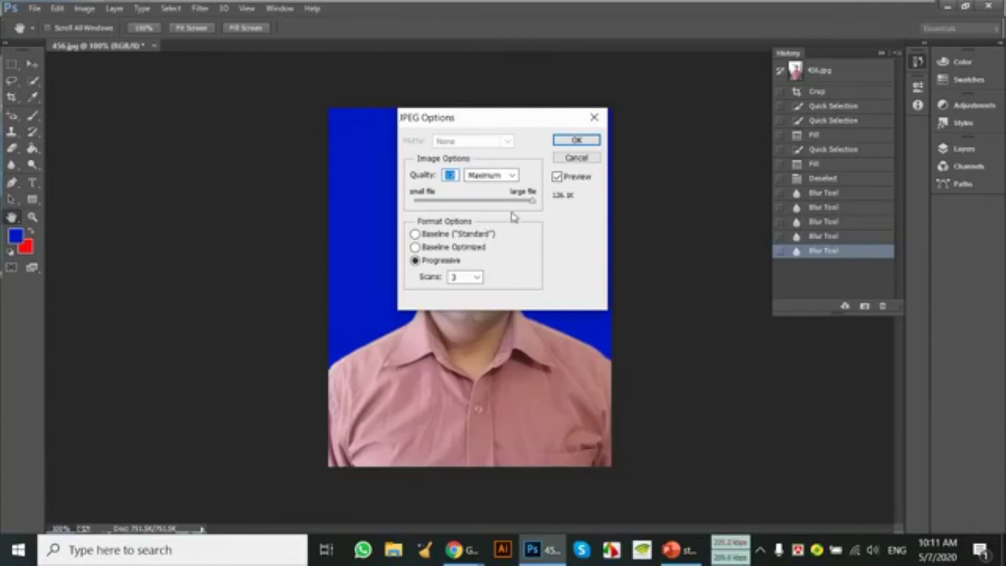
{"action": "left_click", "coordinate": [577, 139]}
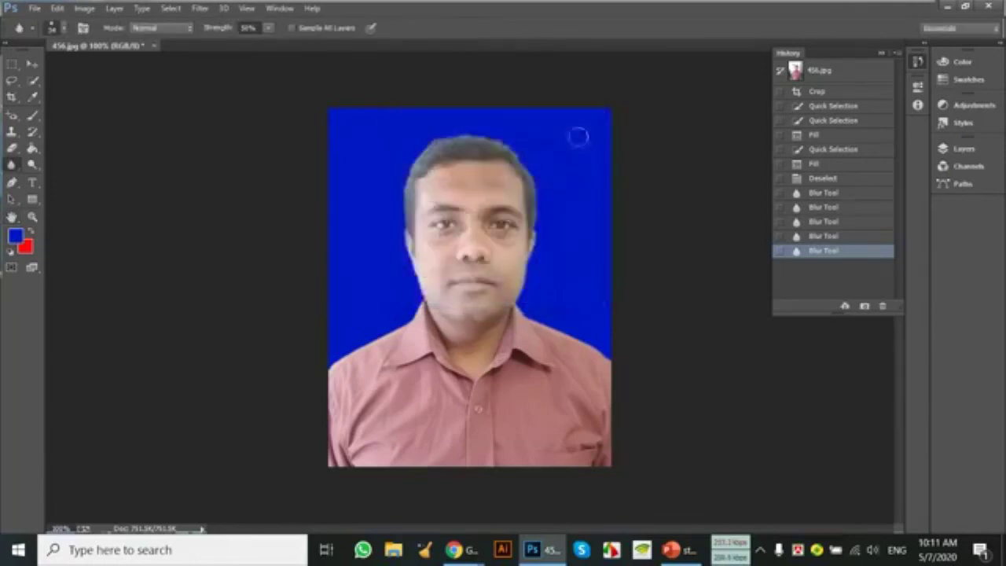
{"action": "left_click", "coordinate": [32, 64]}
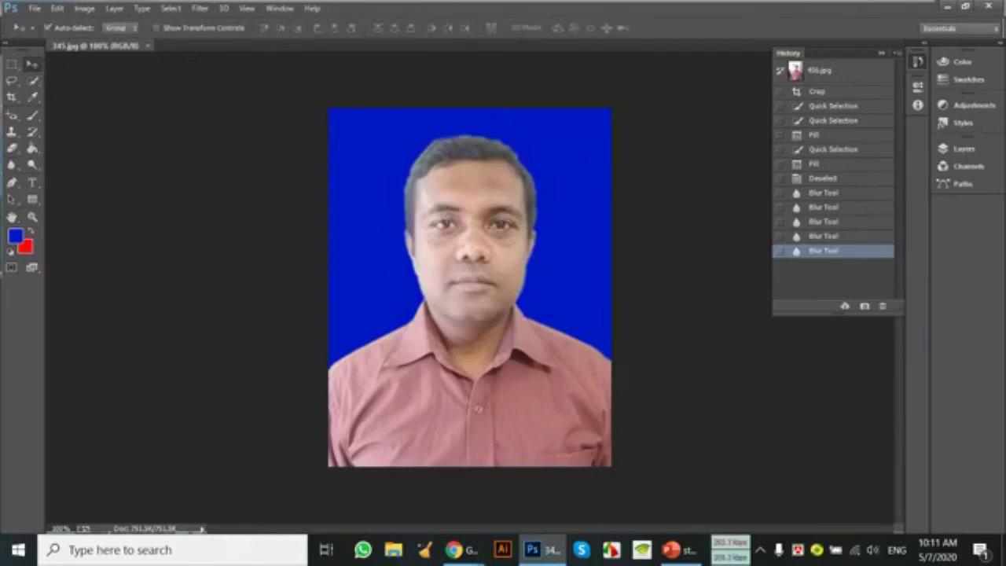
{"action": "left_click", "coordinate": [947, 7]}
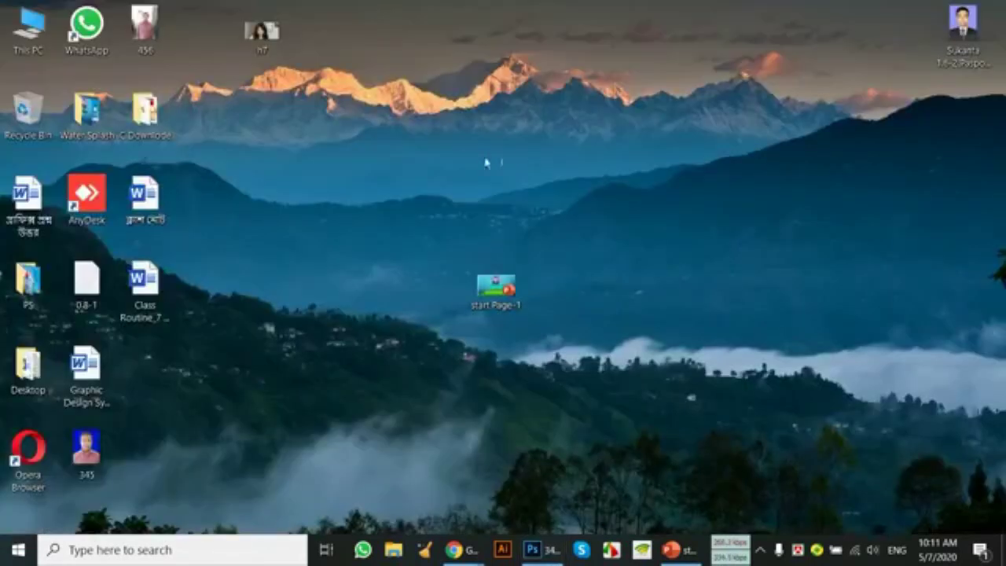
{"action": "double_click", "coordinate": [87, 448]}
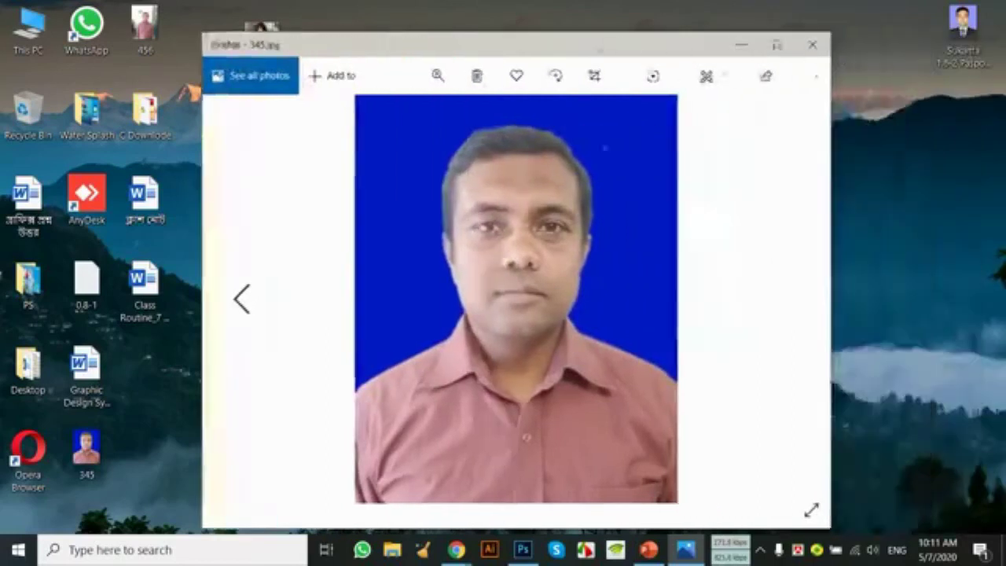
{"action": "left_click_drag", "start_coordinate": [770, 44], "coordinate": [563, 44]}
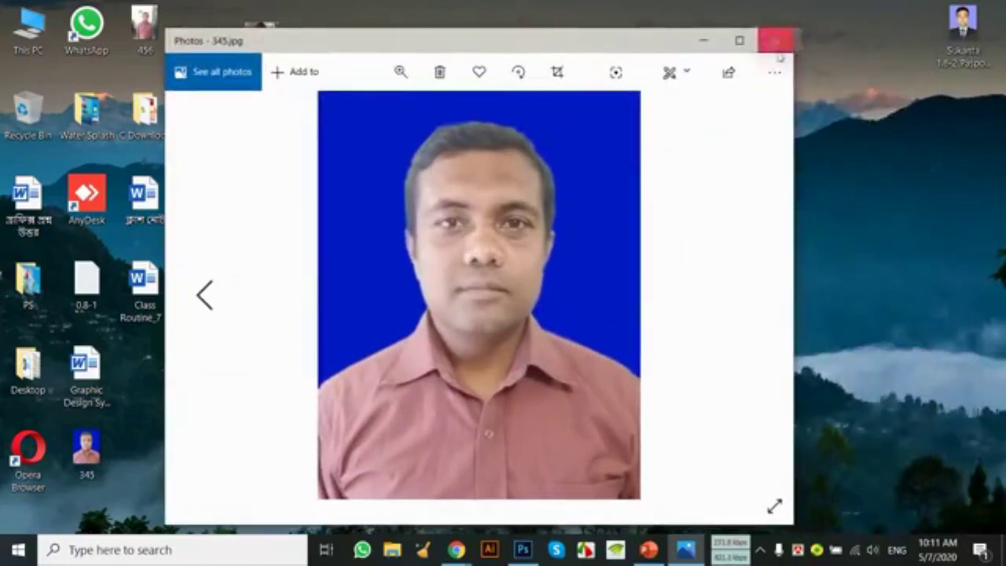
{"action": "left_click", "coordinate": [777, 38]}
{"action": "mouse_move", "coordinate": [456, 549]}
{"action": "left_click", "coordinate": [537, 557]}
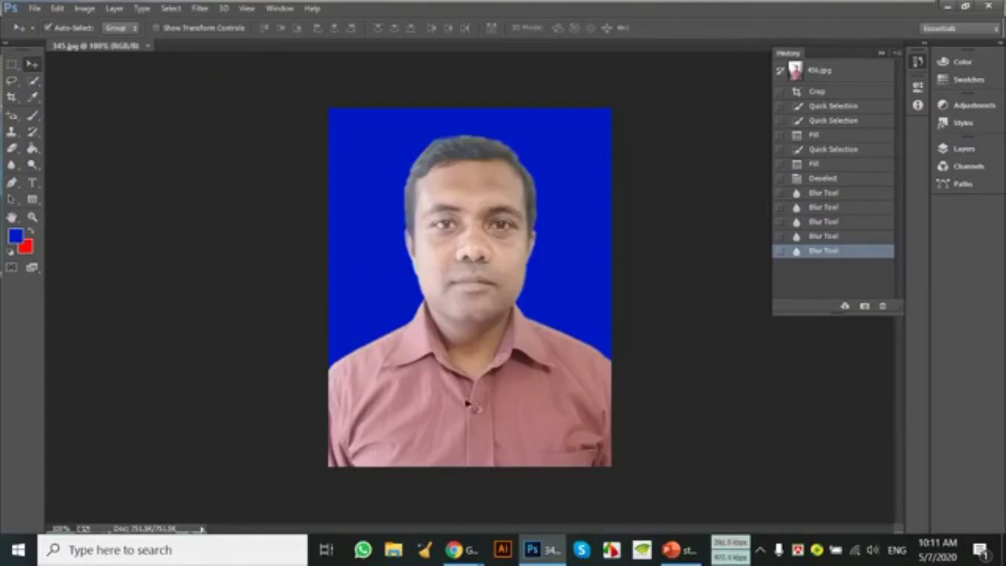
Step: Scroll through the live comments in Facebook Live Producer, then return to Photoshop
{"action": "mouse_move", "coordinate": [454, 549]}
{"action": "left_click", "coordinate": [377, 483]}
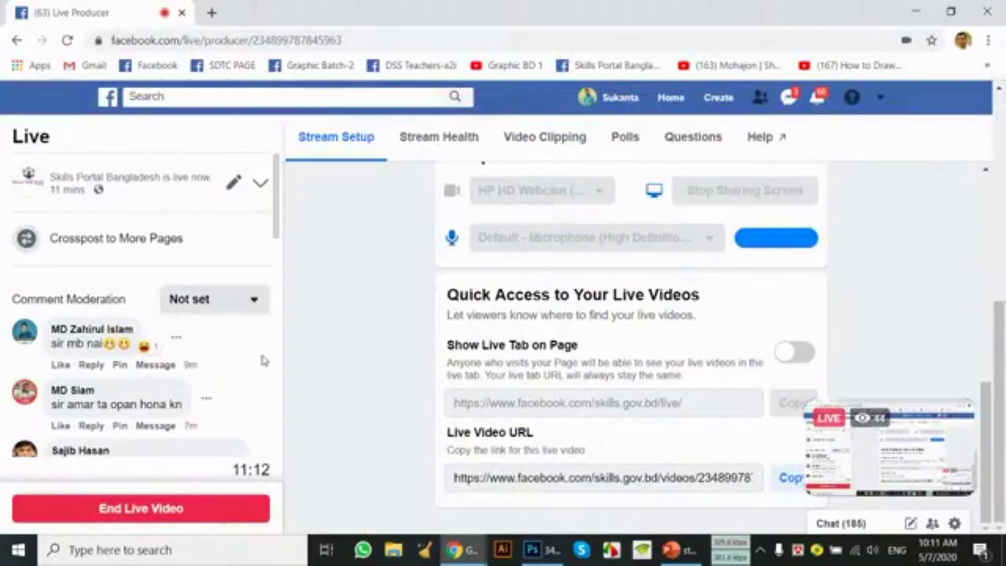
{"action": "scroll", "coordinate": [239, 341], "scroll_direction": "down", "scroll_amount": 1}
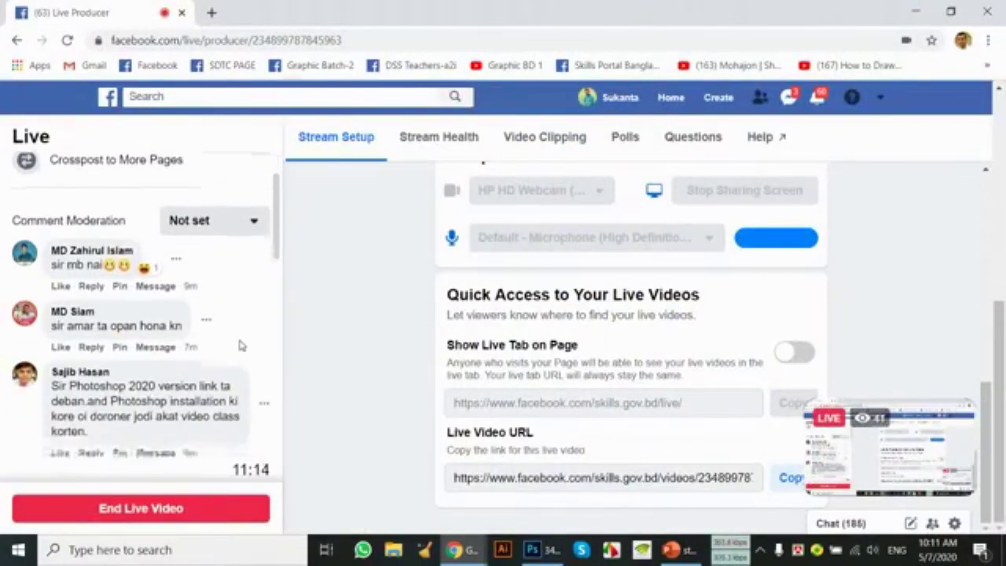
{"action": "scroll", "coordinate": [229, 307], "scroll_direction": "down", "scroll_amount": 1}
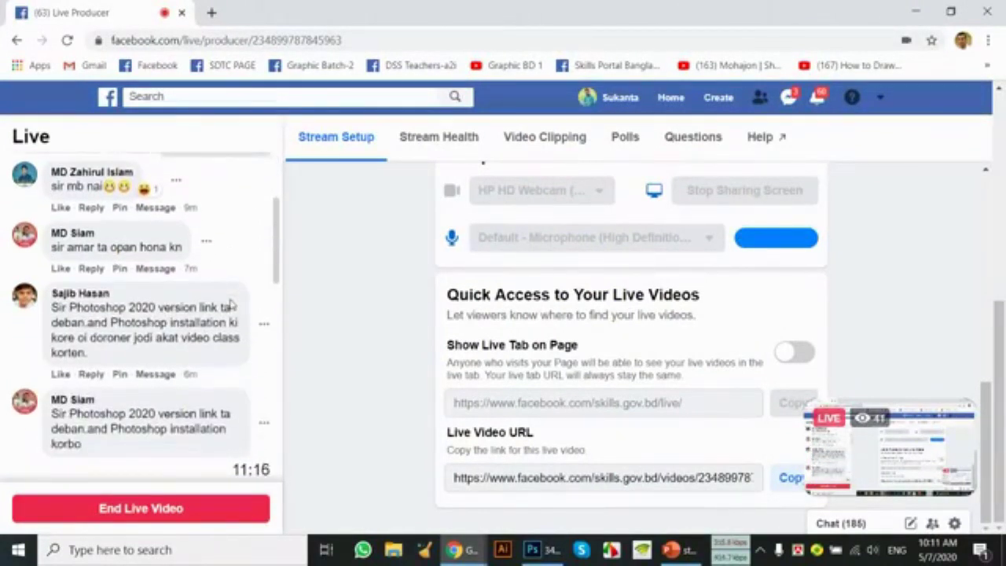
{"action": "scroll", "coordinate": [230, 305], "scroll_direction": "down", "scroll_amount": 1}
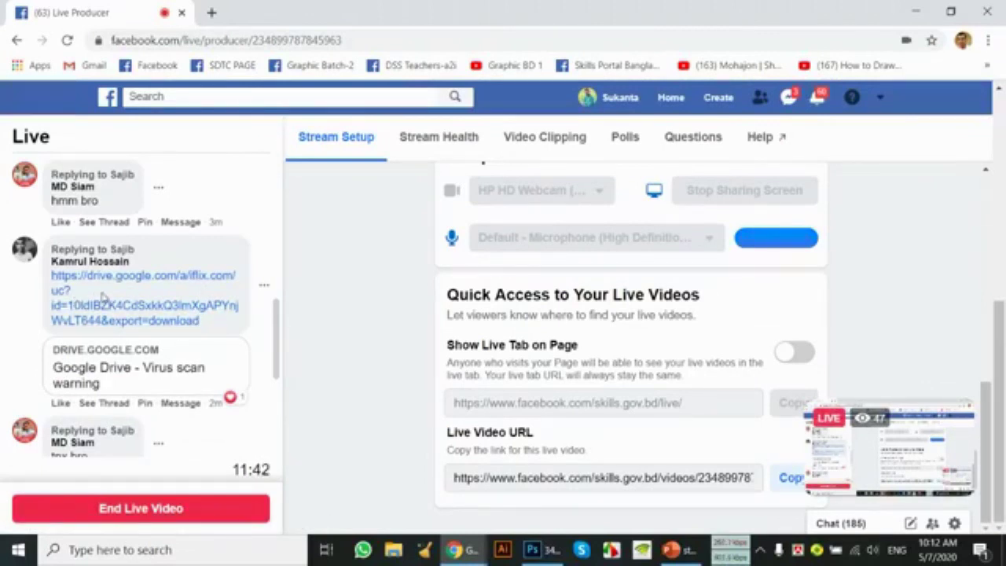
{"action": "scroll", "coordinate": [106, 297], "scroll_direction": "up", "scroll_amount": 2}
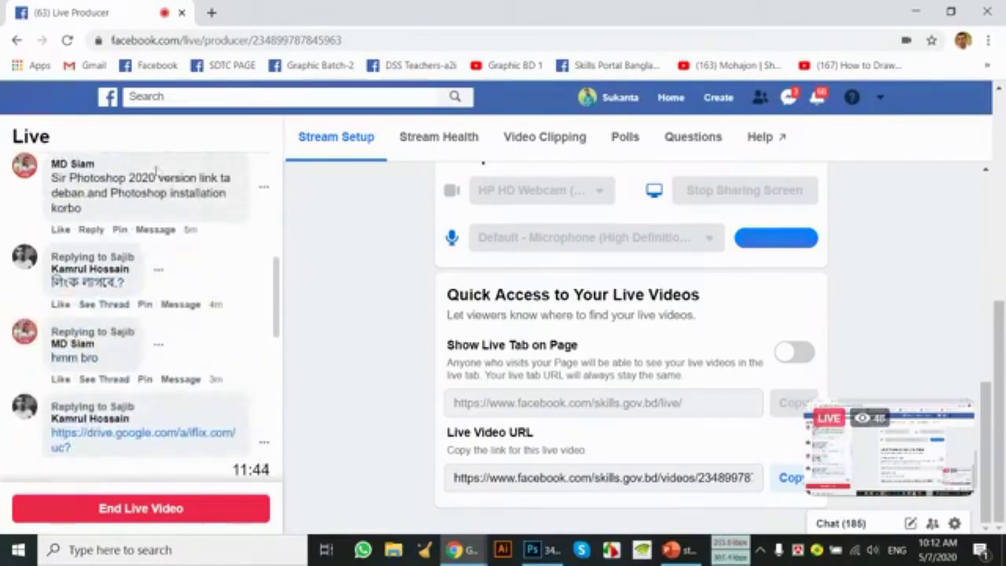
{"action": "scroll", "coordinate": [197, 238], "scroll_direction": "down", "scroll_amount": 1}
{"action": "scroll", "coordinate": [197, 238], "scroll_direction": "down", "scroll_amount": 1}
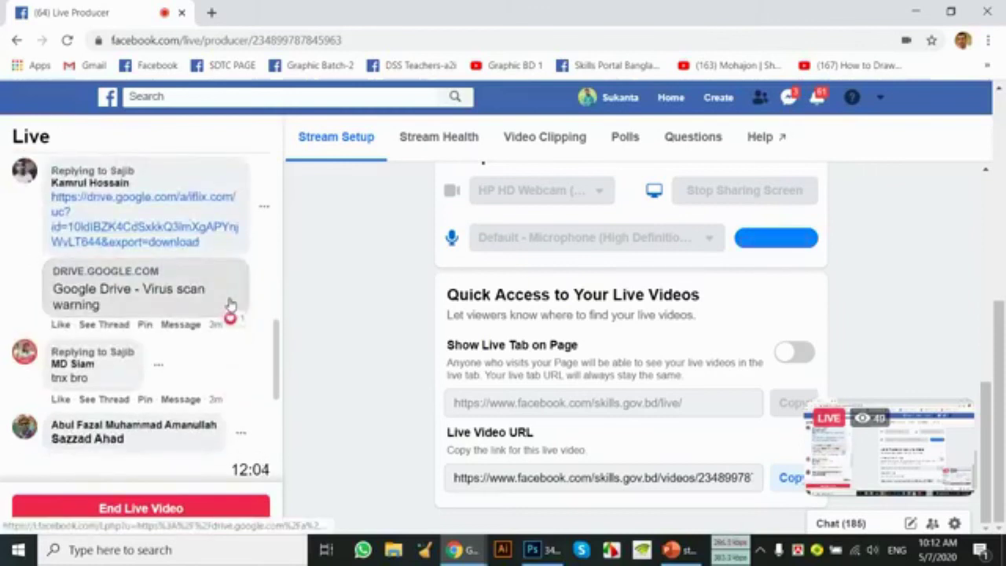
{"action": "scroll", "coordinate": [229, 304], "scroll_direction": "up", "scroll_amount": 1}
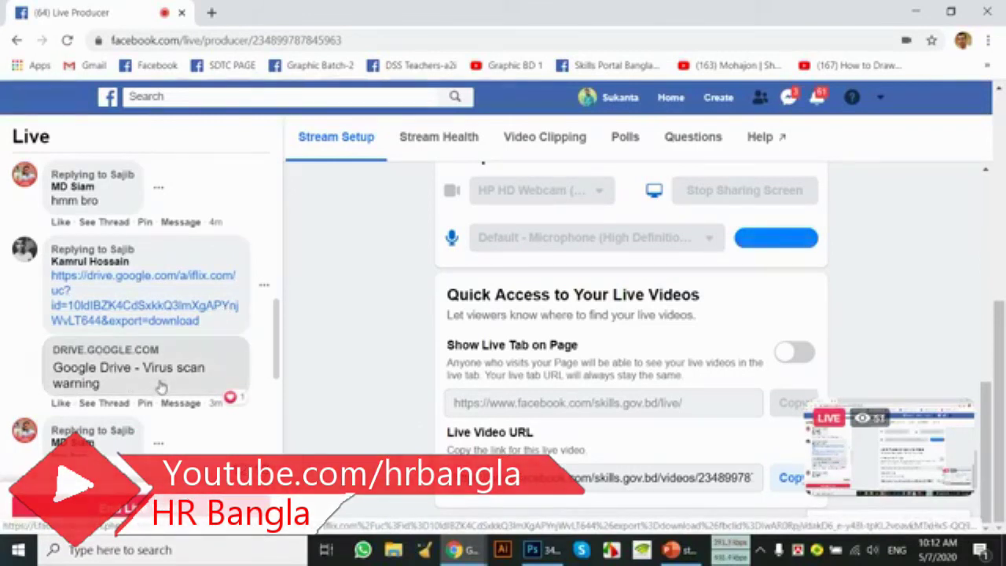
{"action": "scroll", "coordinate": [195, 330], "scroll_direction": "down", "scroll_amount": 1}
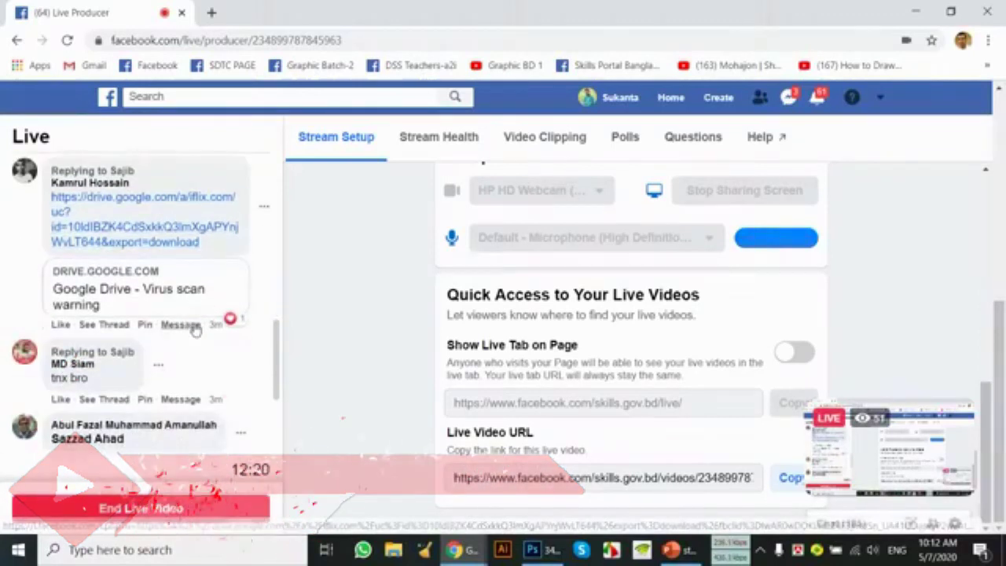
{"action": "scroll", "coordinate": [152, 334], "scroll_direction": "down", "scroll_amount": 1}
{"action": "scroll", "coordinate": [151, 333], "scroll_direction": "down", "scroll_amount": 1}
{"action": "scroll", "coordinate": [145, 338], "scroll_direction": "down", "scroll_amount": 1}
{"action": "scroll", "coordinate": [138, 341], "scroll_direction": "down", "scroll_amount": 1}
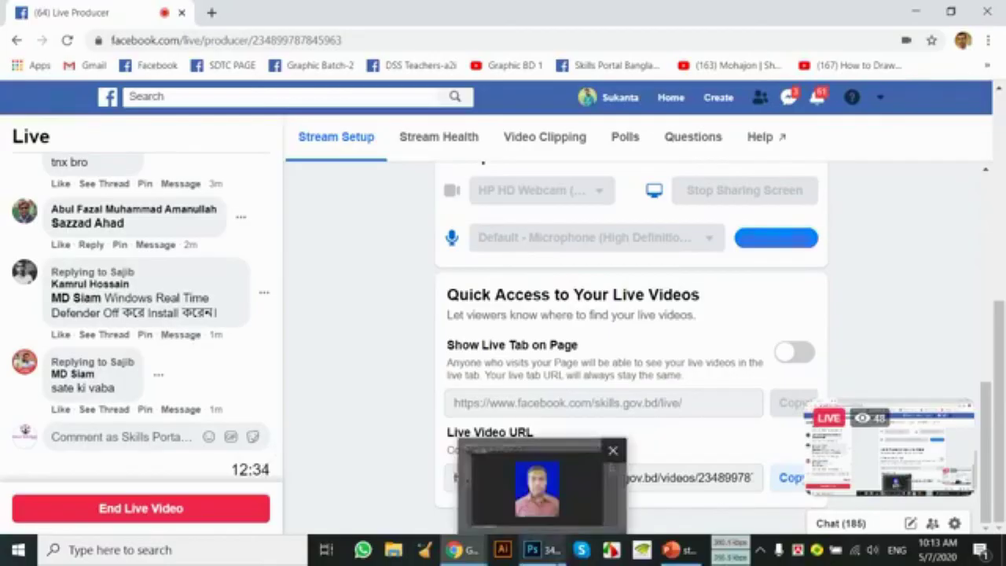
{"action": "left_click", "coordinate": [532, 550]}
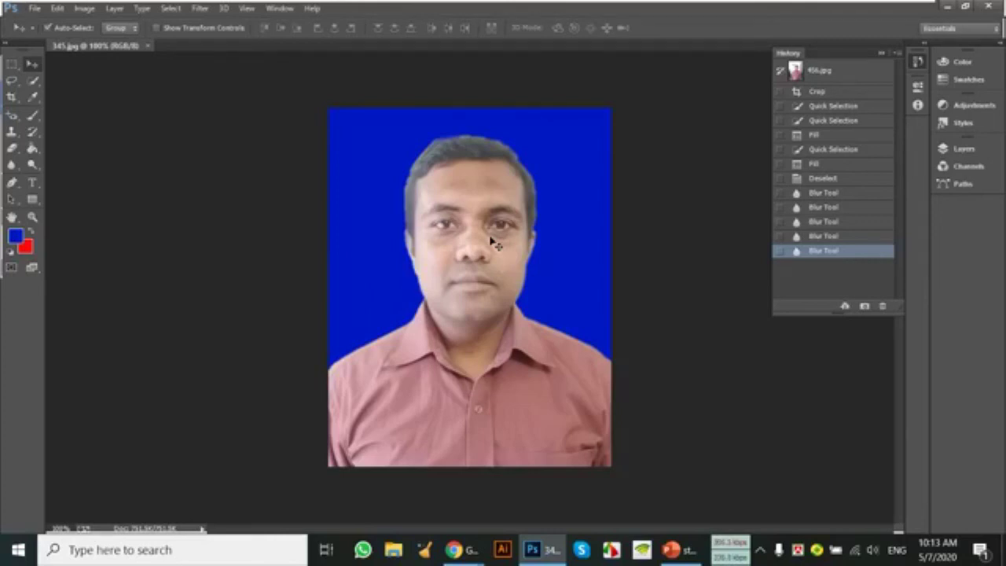
Step: Set the Crop tool to 0.8 in × 1 in at 300 px/in and commit
{"action": "left_click", "coordinate": [15, 97]}
{"action": "left_click", "coordinate": [122, 29]}
{"action": "left_click", "coordinate": [126, 29]}
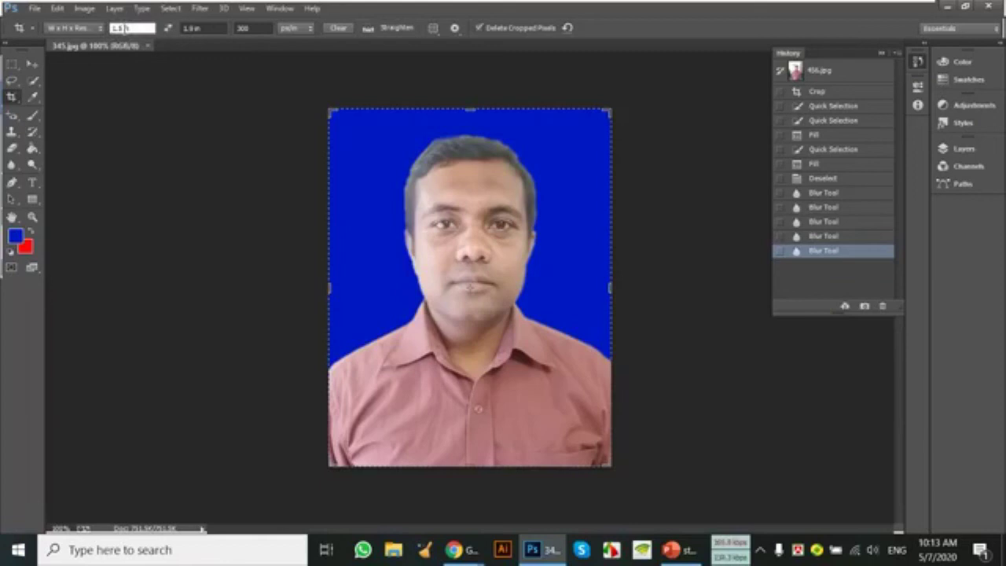
{"action": "key", "text": "Tab"}
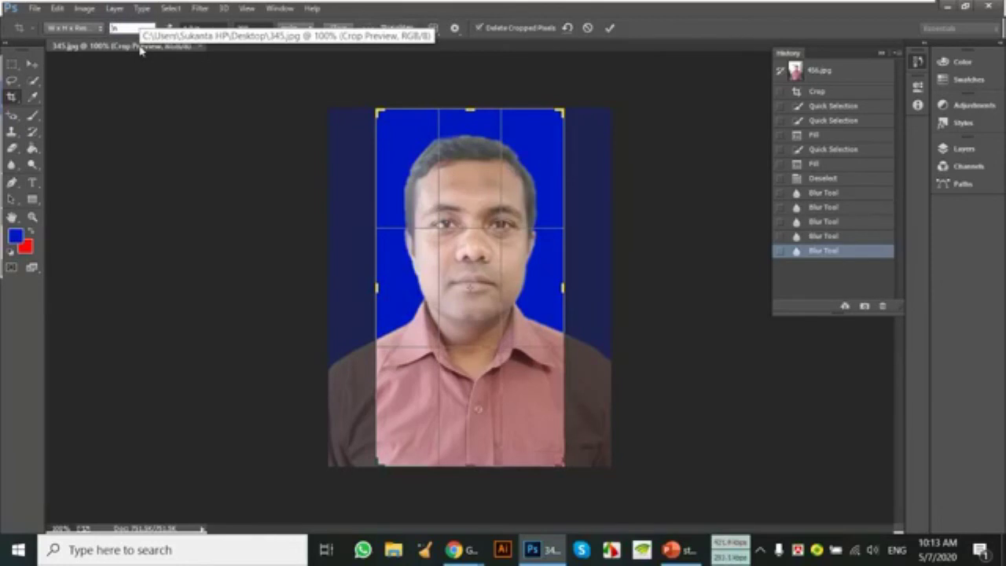
{"action": "type", "text": "1"}
{"action": "type", "text": "6"}
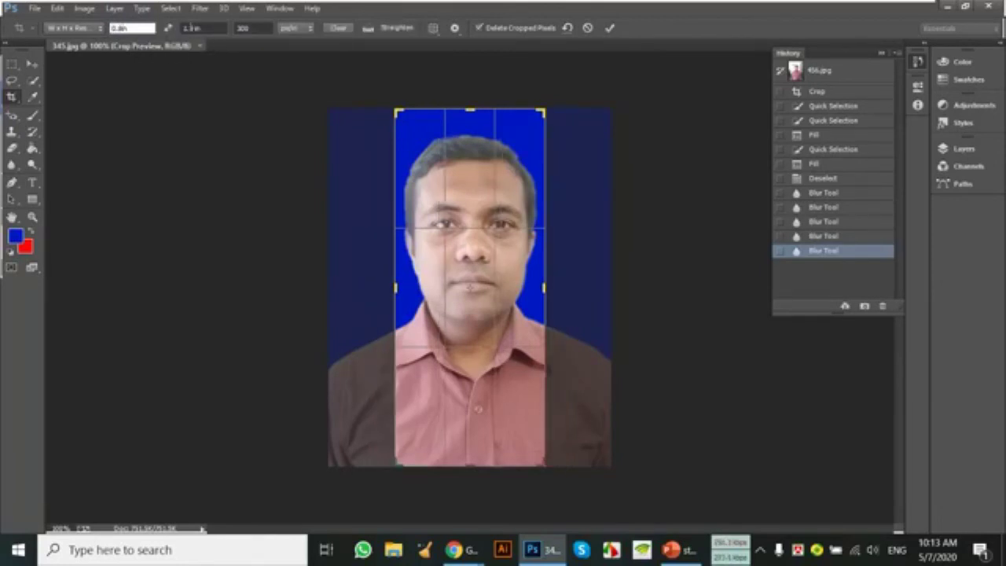
{"action": "left_click", "coordinate": [193, 28]}
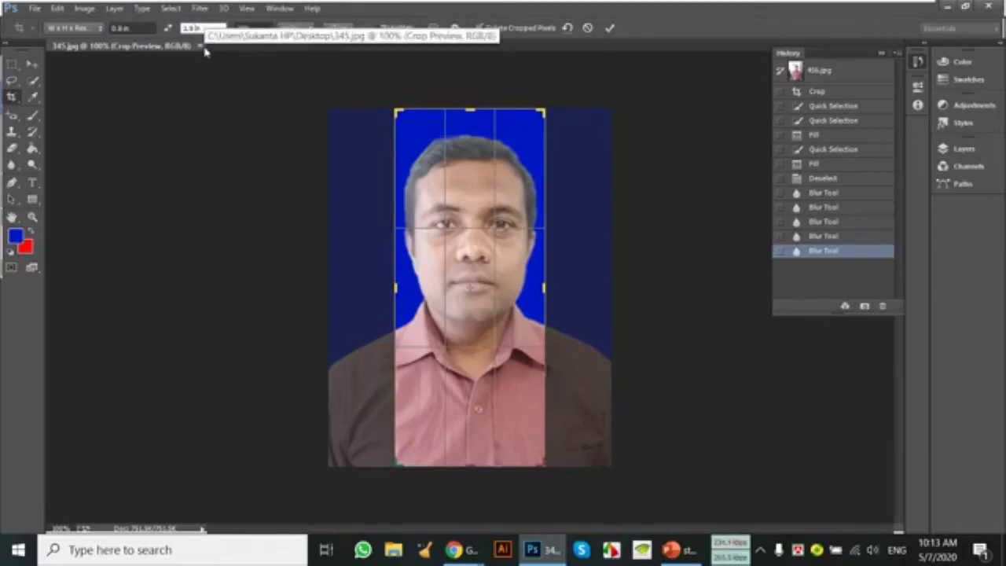
{"action": "key", "text": "BackSpace"}
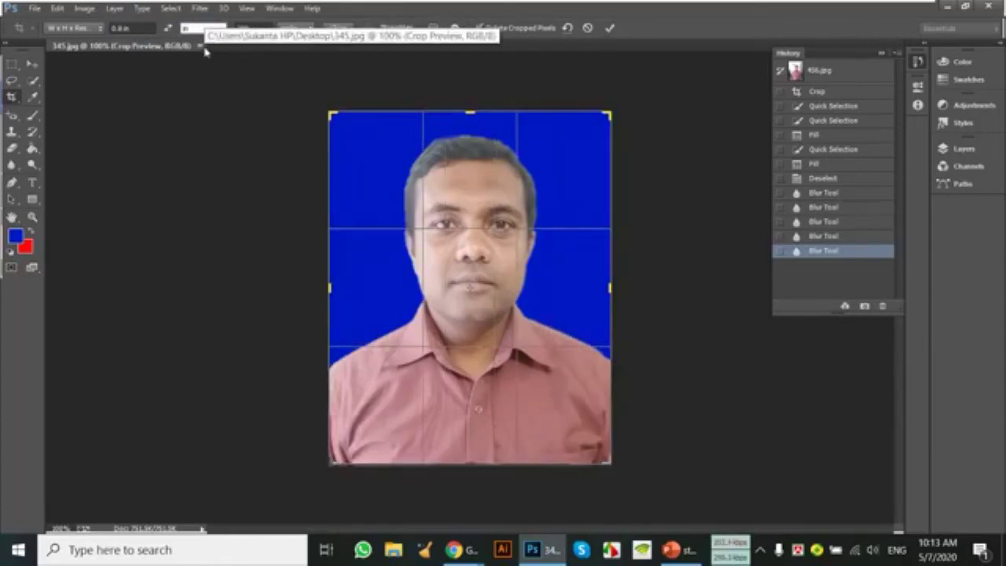
{"action": "type", "text": "1.5"}
{"action": "type", "text": "1"}
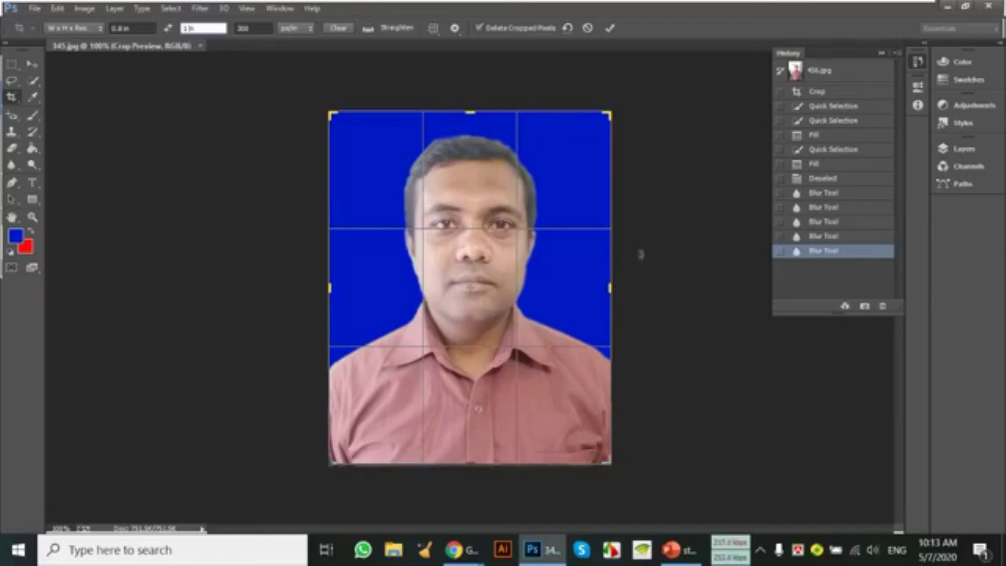
{"action": "key", "text": "Return"}
{"action": "key", "text": "Return"}
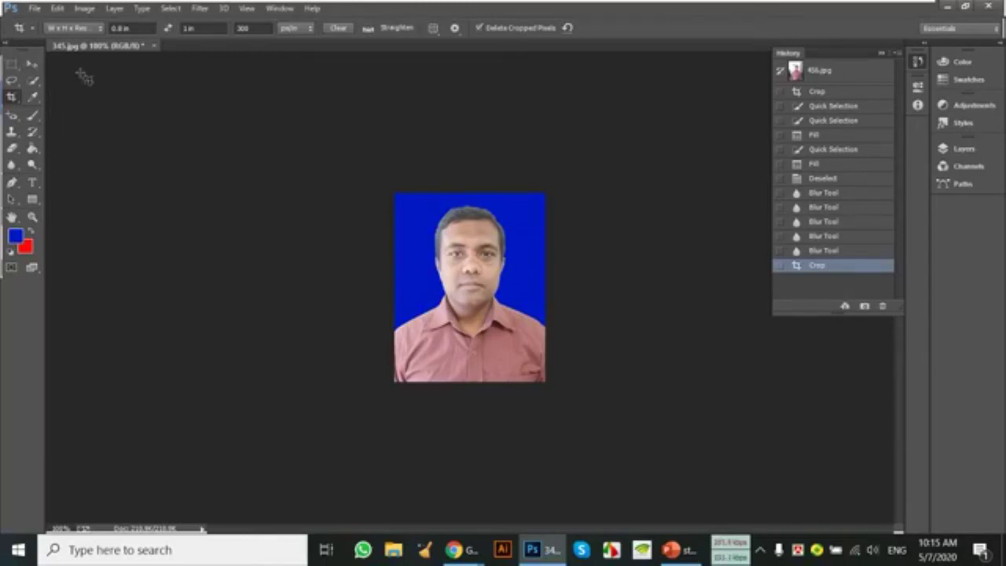
Step: Revert 345.jpg to its original uncropped snapshot, zoom out, and select the Perspective Crop Tool
{"action": "right_click", "coordinate": [11, 100]}
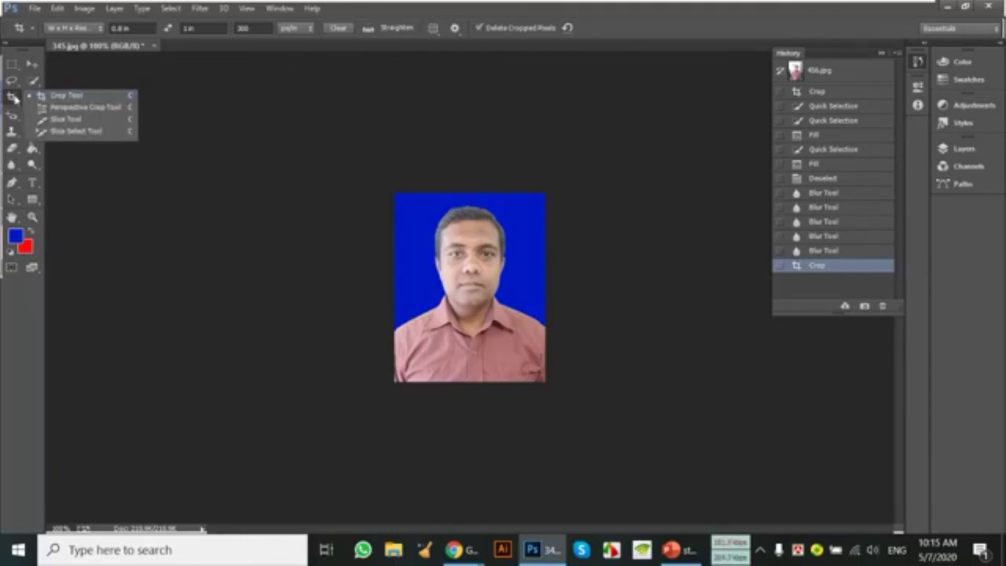
{"action": "left_click", "coordinate": [27, 97]}
{"action": "right_click", "coordinate": [14, 105]}
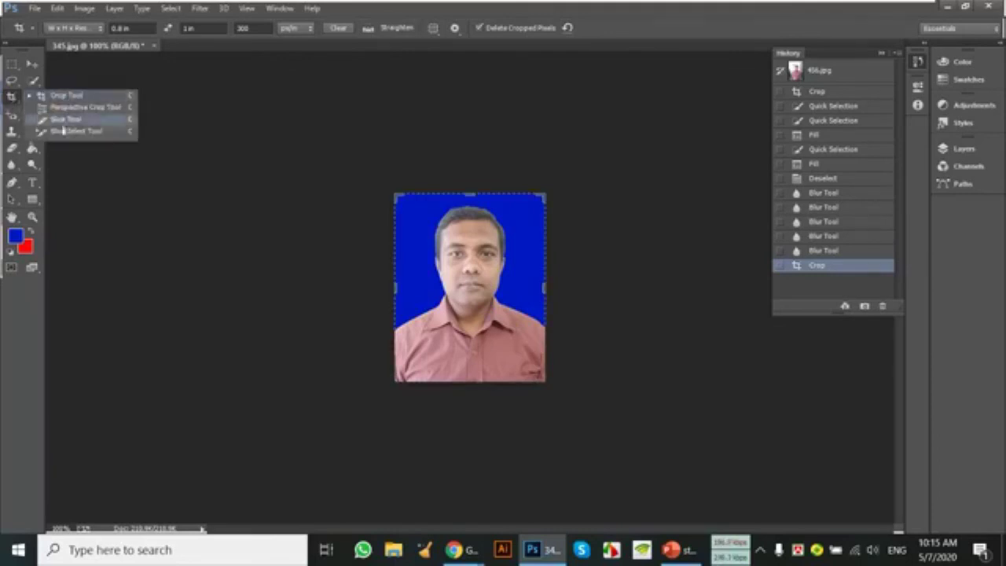
{"action": "left_click", "coordinate": [63, 95]}
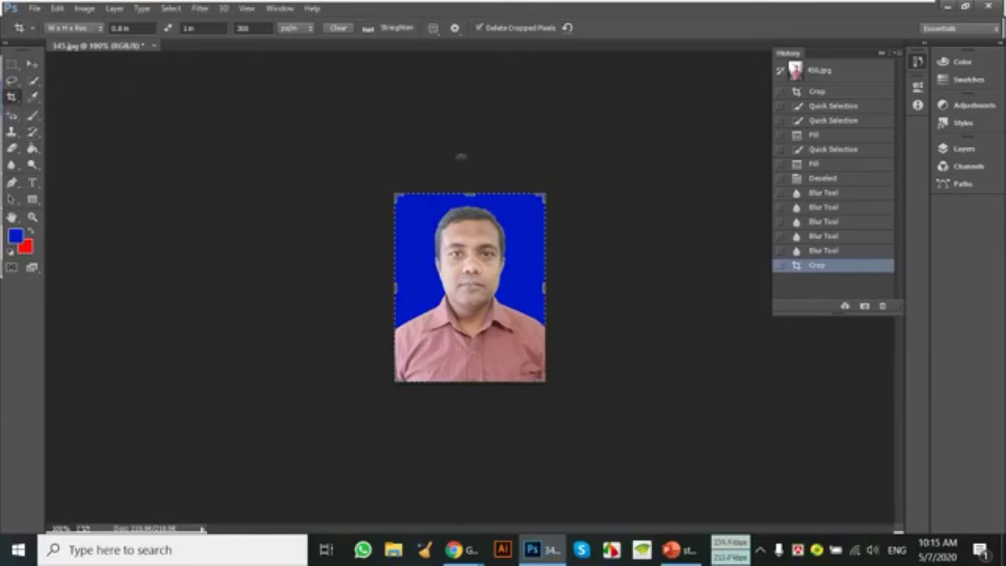
{"action": "left_click", "coordinate": [813, 76]}
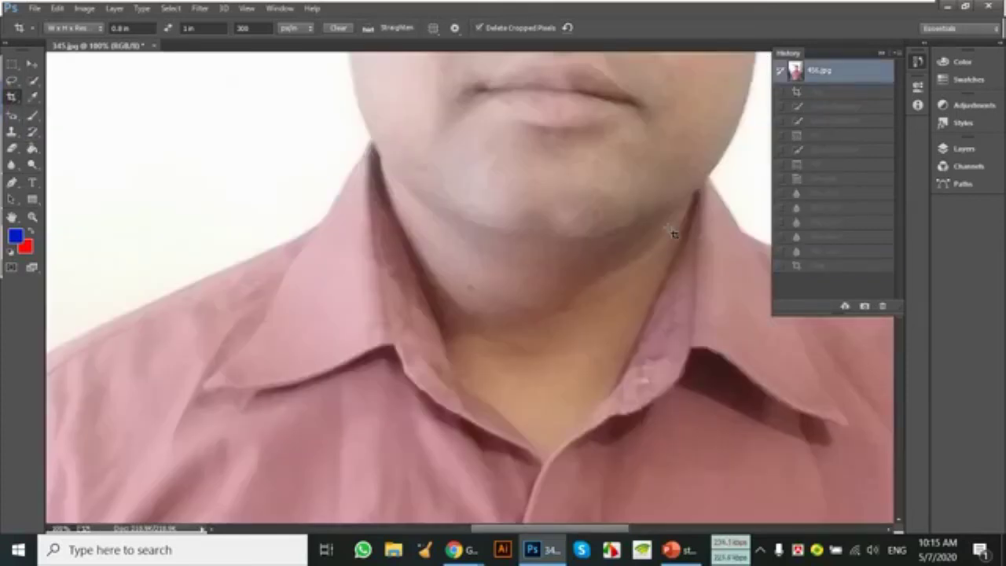
{"action": "key", "text": "ctrl+minus"}
{"action": "key", "text": "ctrl+minus"}
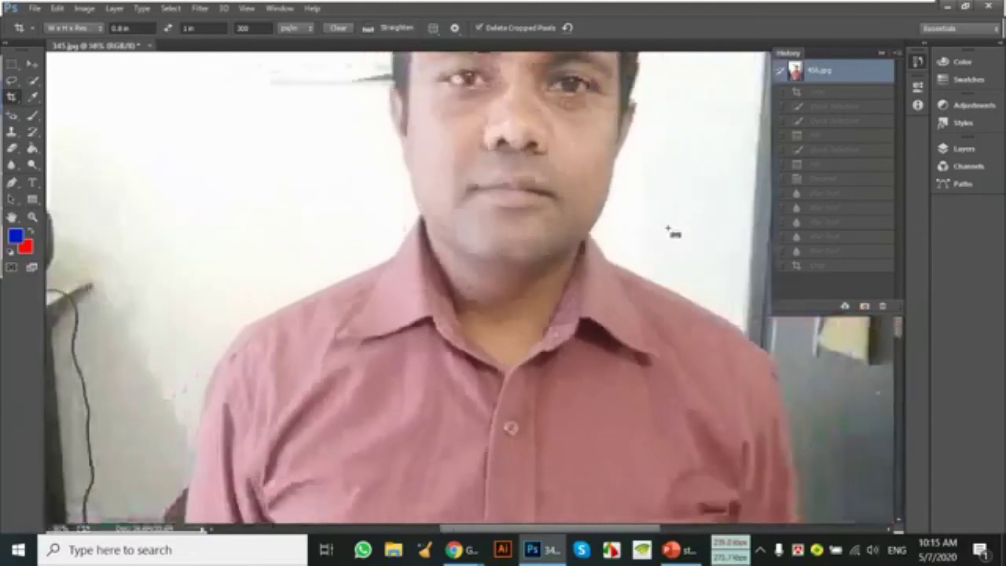
{"action": "key", "text": "ctrl+minus"}
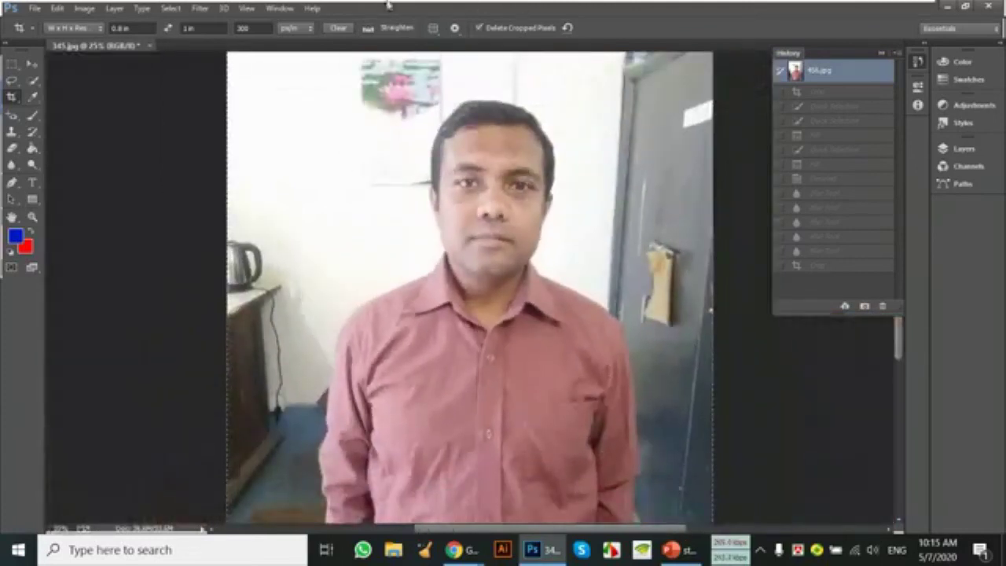
{"action": "right_click", "coordinate": [9, 100]}
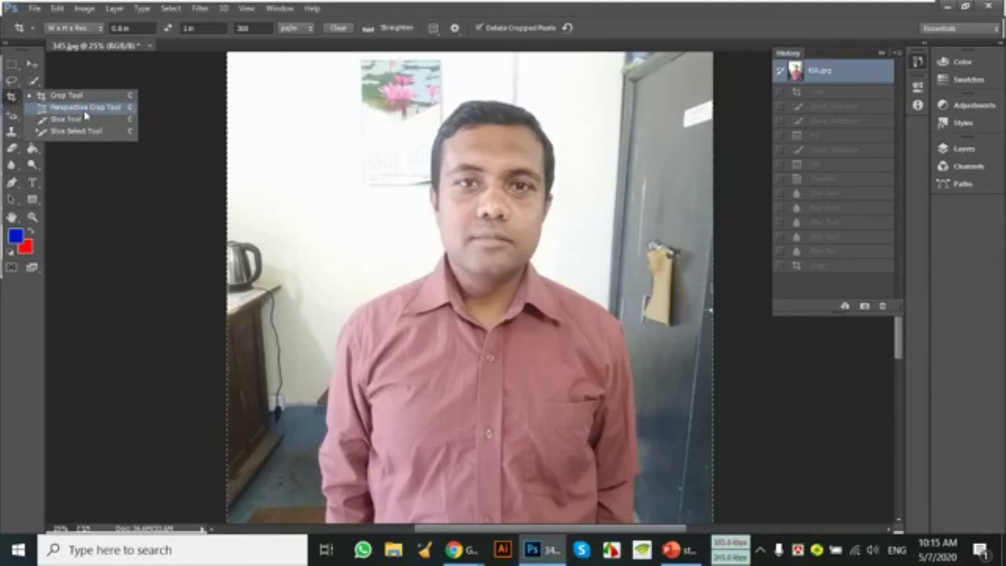
{"action": "left_click", "coordinate": [84, 109]}
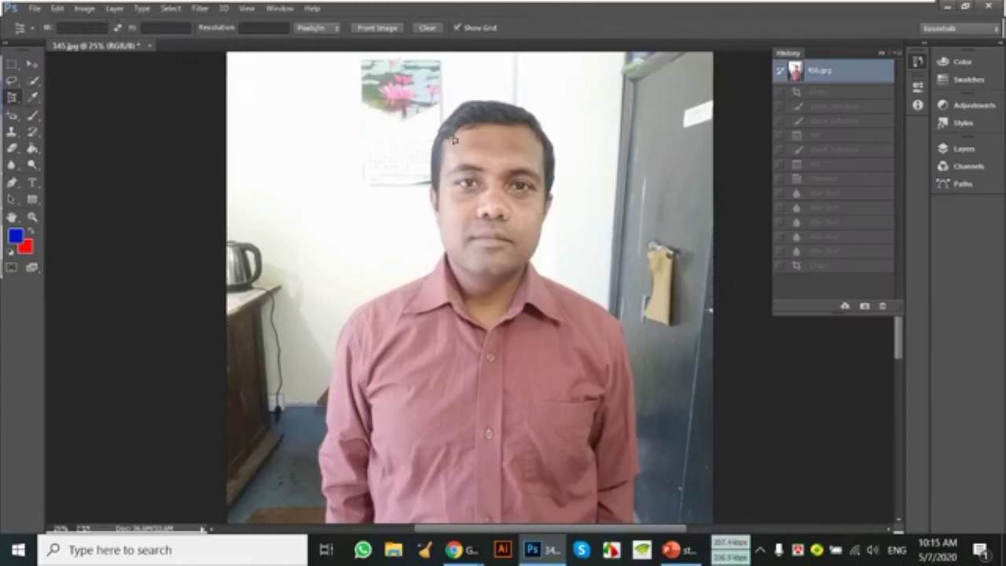
Step: Draw a perspective crop box over the man's upper body, redrawing it once
{"action": "left_click_drag", "start_coordinate": [383, 94], "coordinate": [610, 426]}
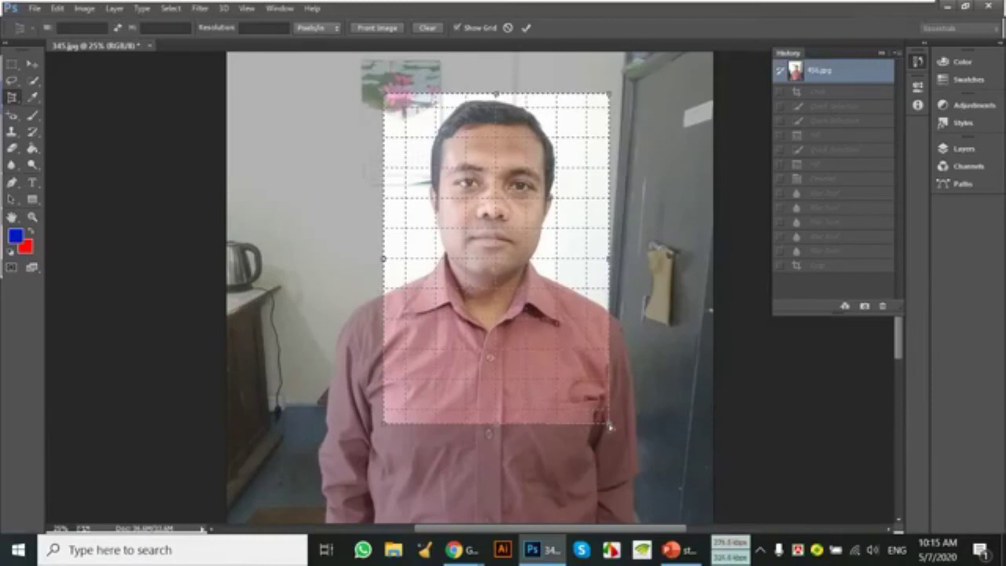
{"action": "key", "text": "Return"}
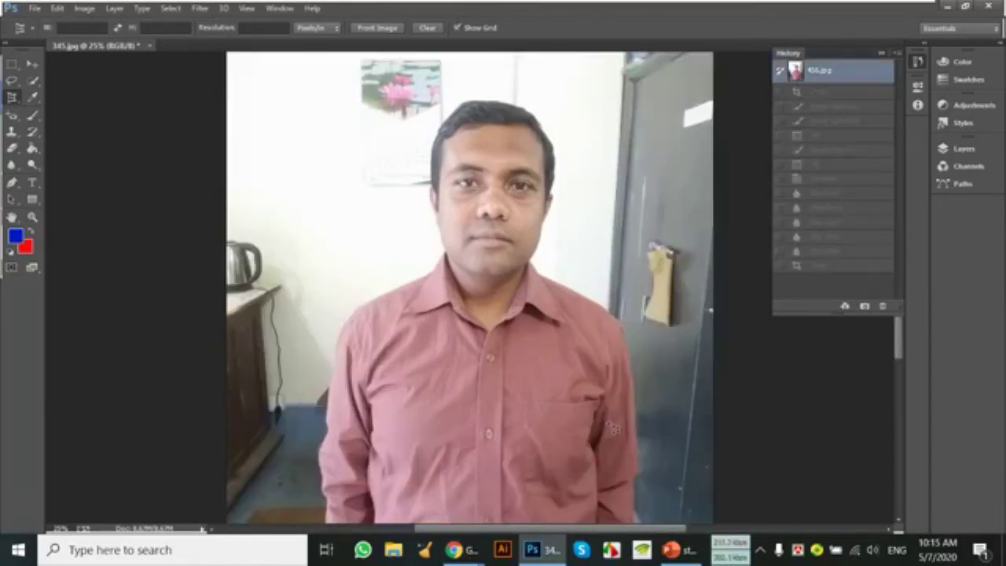
{"action": "mouse_move", "coordinate": [362, 69]}
{"action": "left_mouse_down"}
{"action": "mouse_move", "coordinate": [599, 306]}
{"action": "mouse_move", "coordinate": [628, 428]}
{"action": "left_mouse_up"}
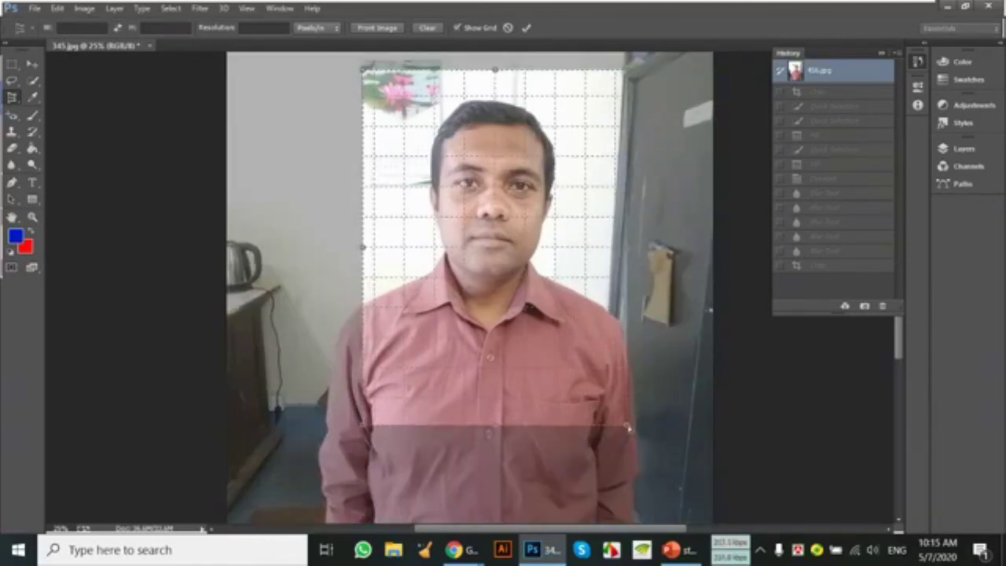
Step: Drag the crop corners into an irregular arrow-like shape across the shirt
{"action": "left_click_drag", "start_coordinate": [626, 425], "coordinate": [632, 252]}
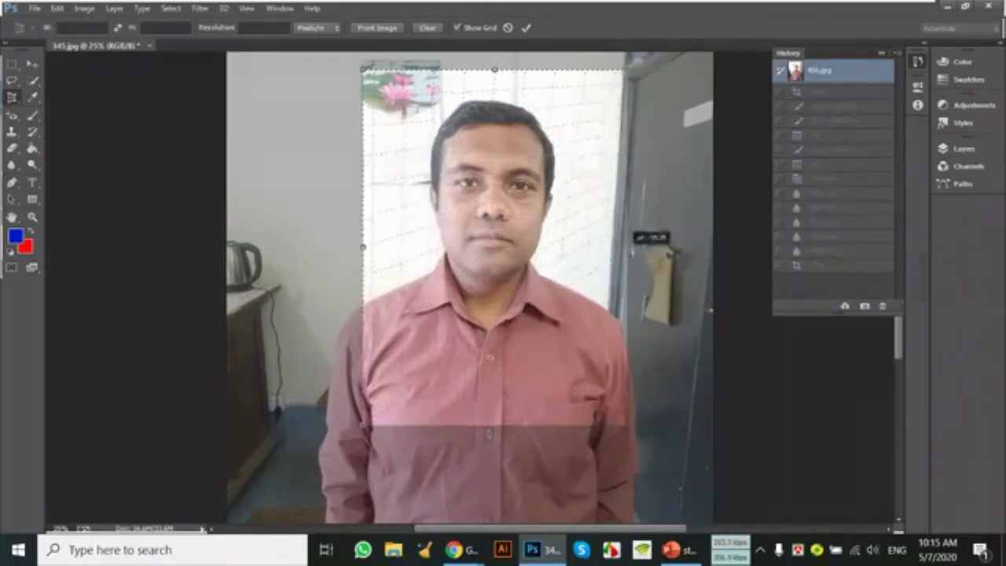
{"action": "left_click_drag", "start_coordinate": [632, 252], "coordinate": [571, 246]}
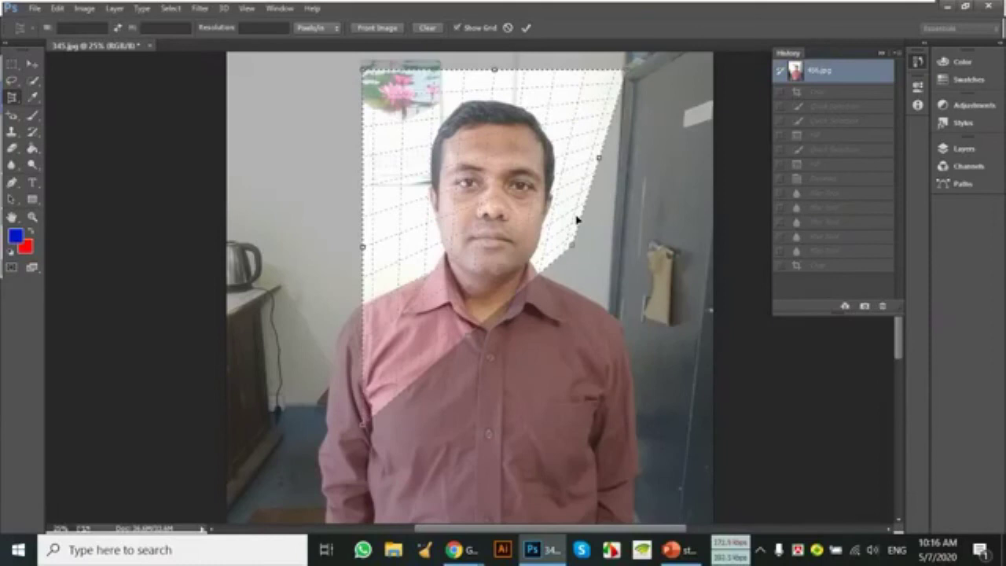
{"action": "left_click_drag", "start_coordinate": [363, 70], "coordinate": [404, 149]}
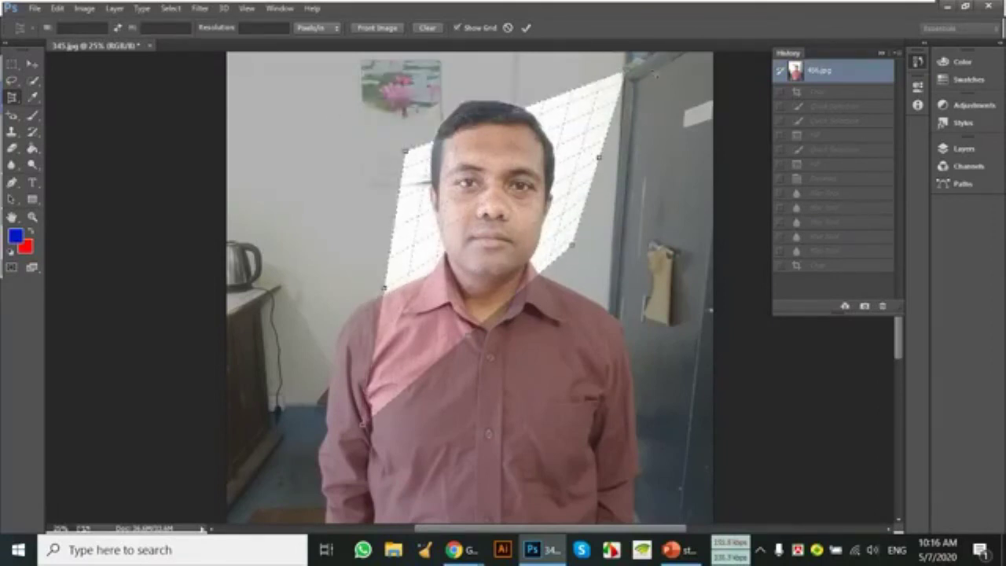
{"action": "mouse_move", "coordinate": [572, 245]}
{"action": "left_mouse_down"}
{"action": "mouse_move", "coordinate": [474, 253]}
{"action": "mouse_move", "coordinate": [460, 271]}
{"action": "left_mouse_up"}
{"action": "left_click_drag", "start_coordinate": [450, 307], "coordinate": [465, 410]}
{"action": "scroll", "coordinate": [550, 246], "scroll_direction": "down", "scroll_amount": 1}
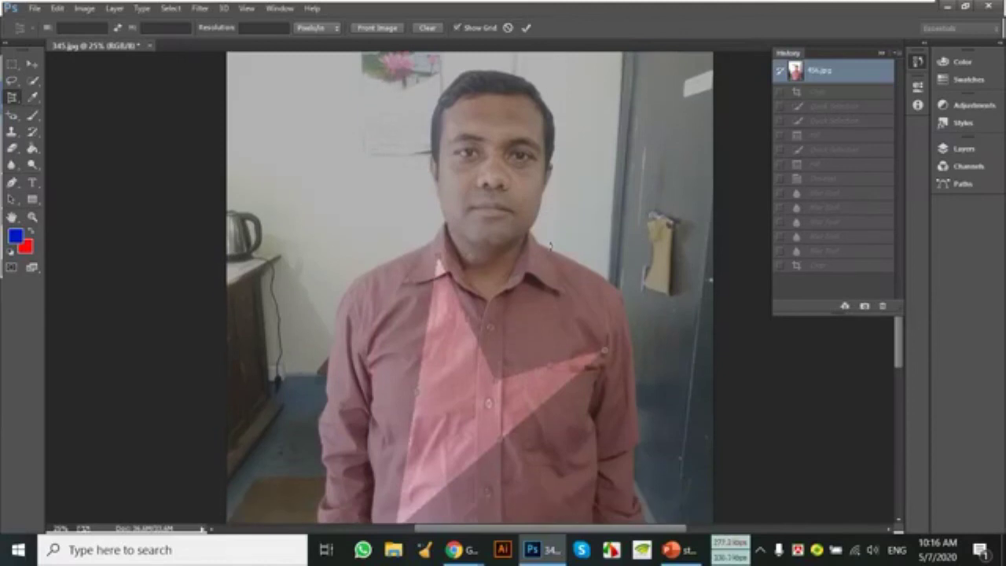
{"action": "scroll", "coordinate": [549, 246], "scroll_direction": "down", "scroll_amount": 2}
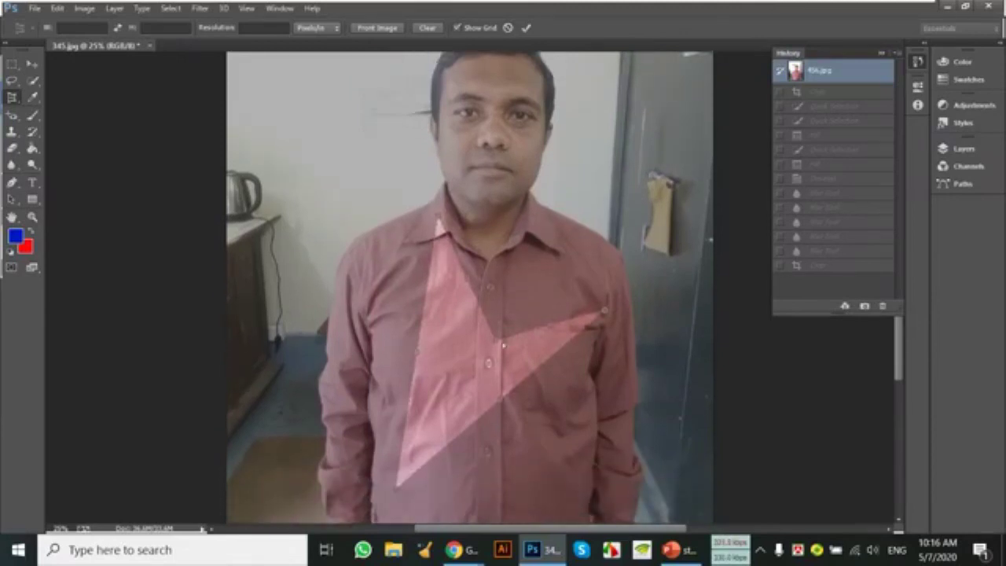
{"action": "left_click_drag", "start_coordinate": [497, 343], "coordinate": [487, 338]}
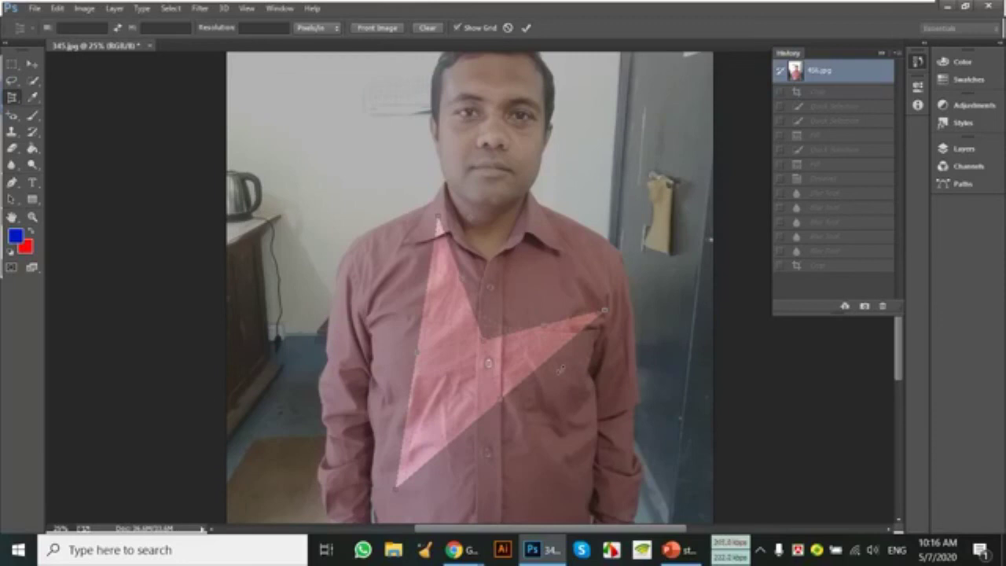
Step: Reshape the perspective crop over the shirt collar, commit it, and zoom out
{"action": "double_click", "coordinate": [560, 371]}
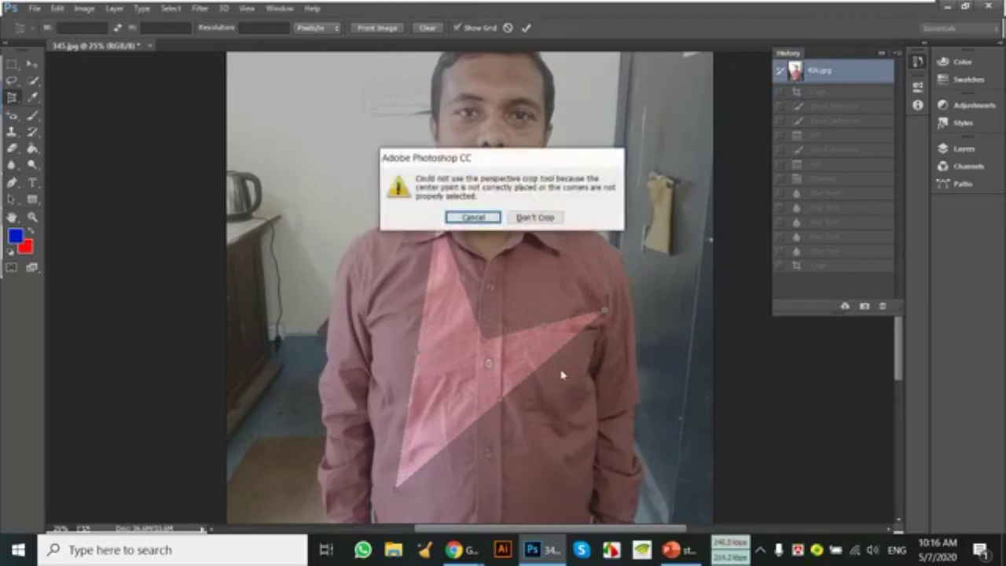
{"action": "key", "text": "Return"}
{"action": "key", "text": "Return"}
{"action": "key", "text": "Return"}
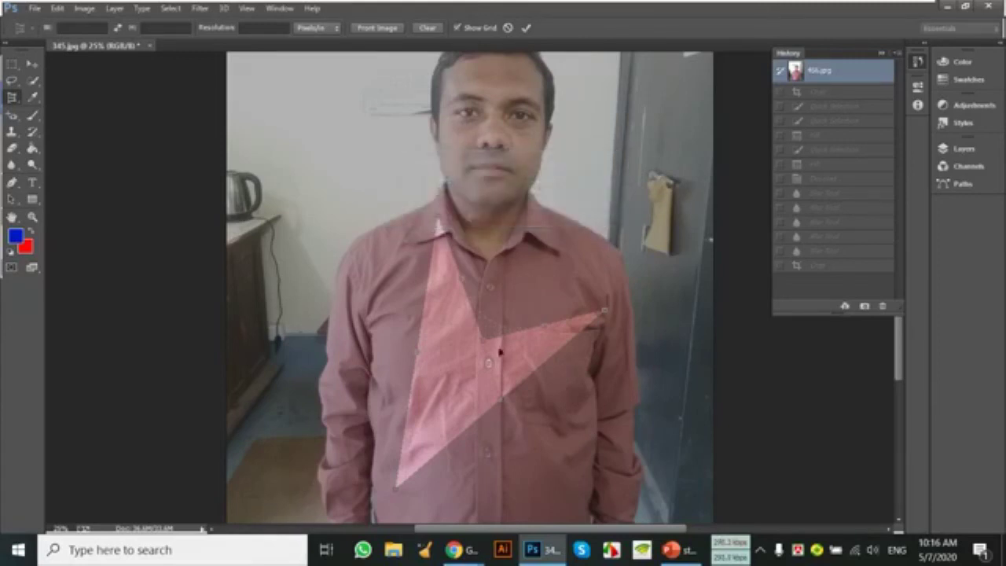
{"action": "left_click_drag", "start_coordinate": [488, 341], "coordinate": [542, 250]}
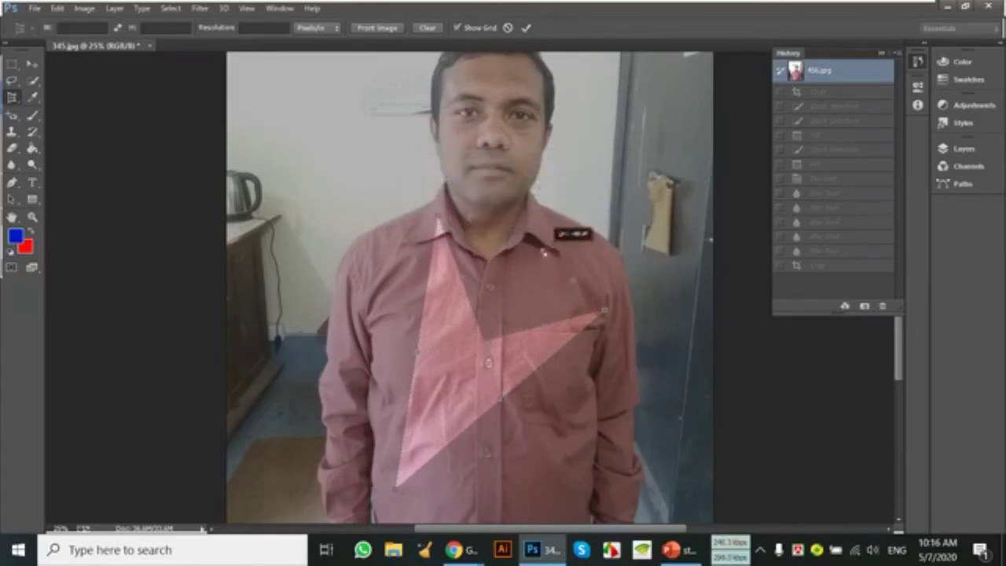
{"action": "key", "text": "Return"}
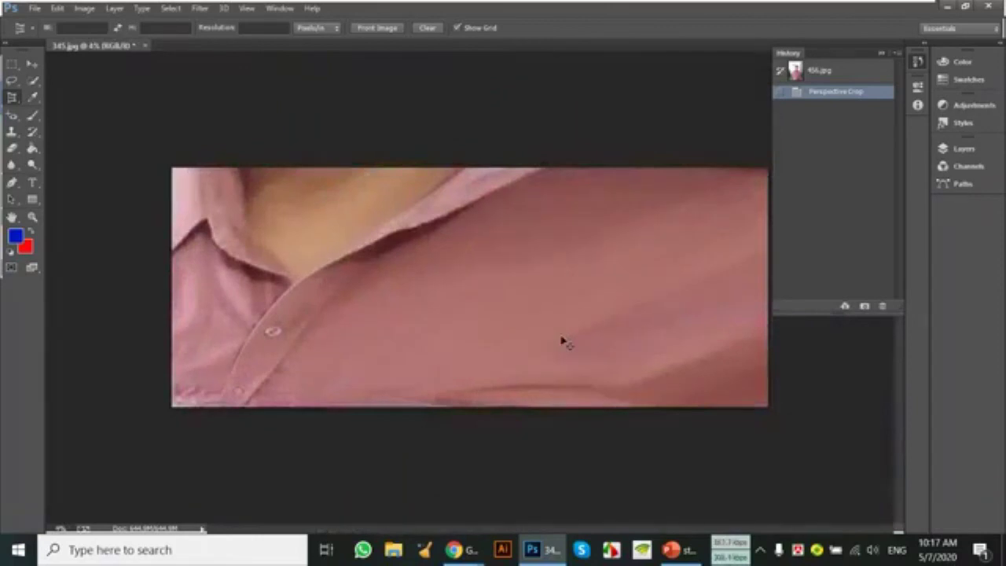
{"action": "key", "text": "ctrl+minus"}
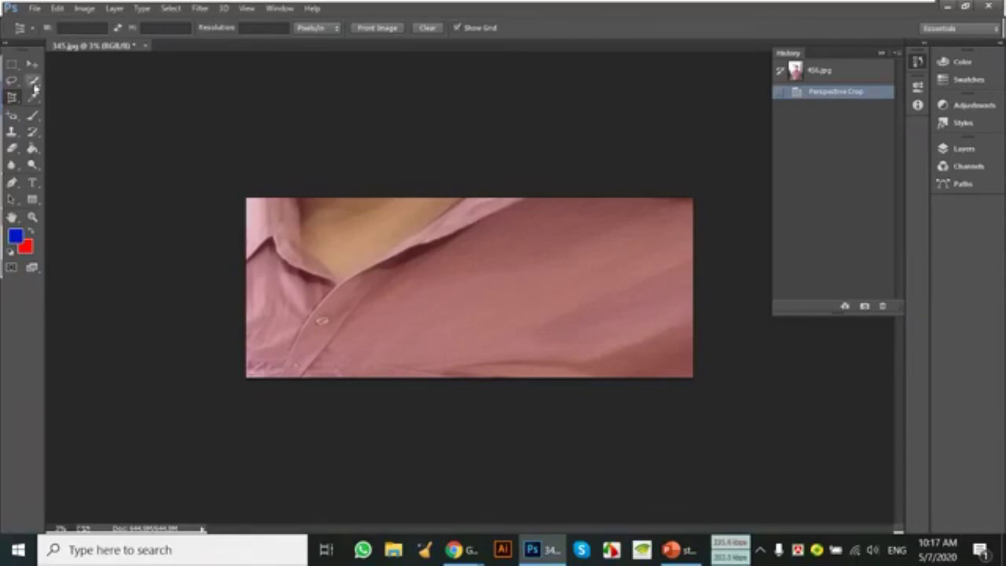
Step: Revert 345.jpg to its uncropped original snapshot and select the Slice Tool
{"action": "right_click", "coordinate": [11, 98]}
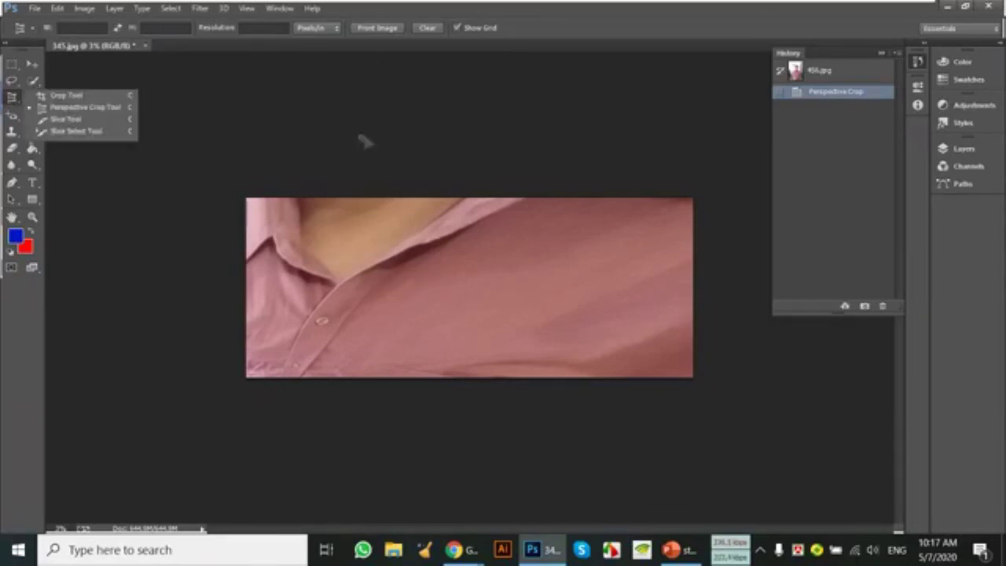
{"action": "left_click", "coordinate": [817, 70]}
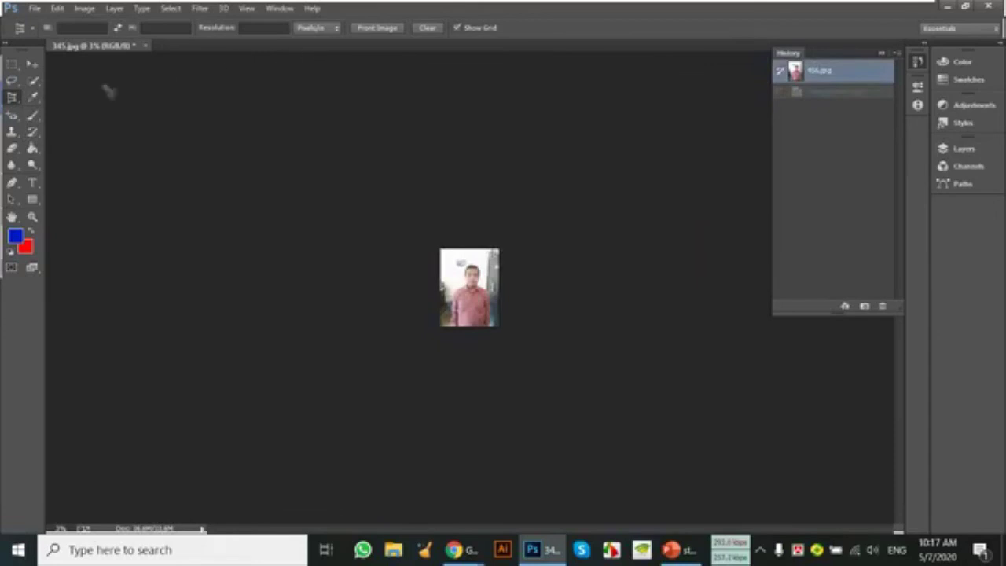
{"action": "right_click", "coordinate": [14, 101]}
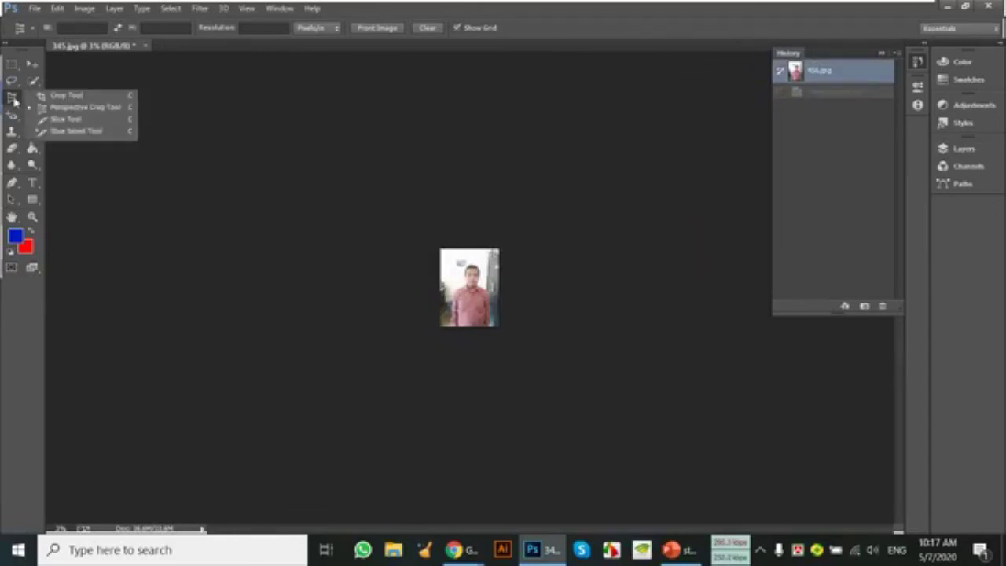
{"action": "left_click", "coordinate": [71, 116]}
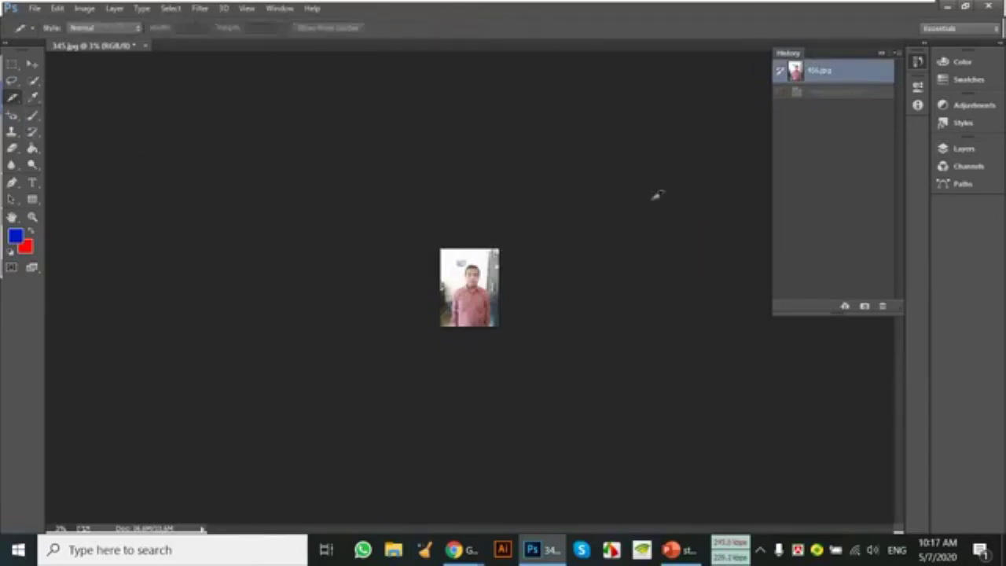
Step: Zoom in to check the photo, then close 345.jpg without saving
{"action": "key", "text": "ctrl+plus"}
{"action": "key", "text": "ctrl+plus"}
{"action": "key", "text": "ctrl+plus"}
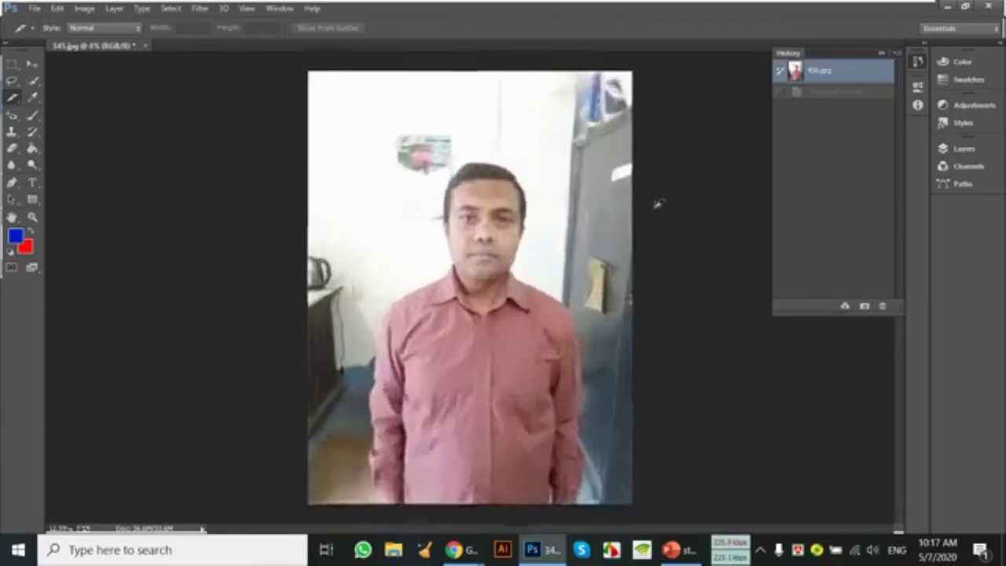
{"action": "key", "text": "ctrl+plus"}
{"action": "key", "text": "ctrl+plus"}
{"action": "key", "text": "ctrl+minus"}
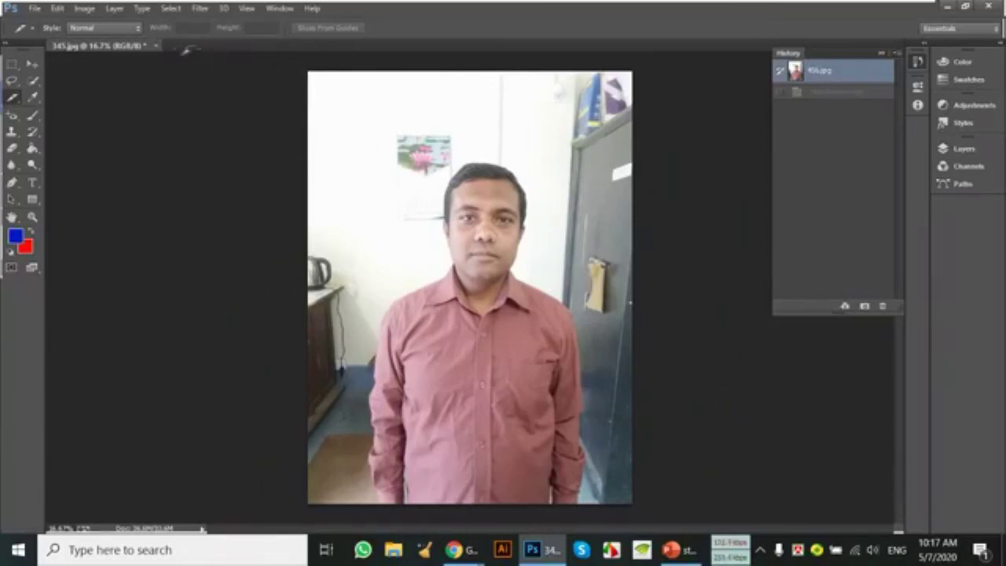
{"action": "left_click", "coordinate": [156, 46]}
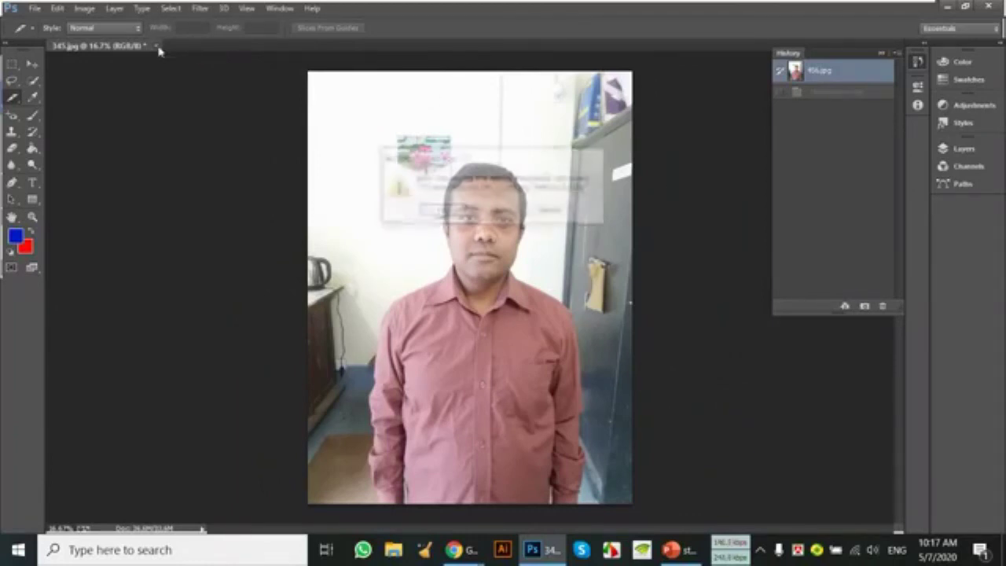
{"action": "left_click", "coordinate": [496, 211]}
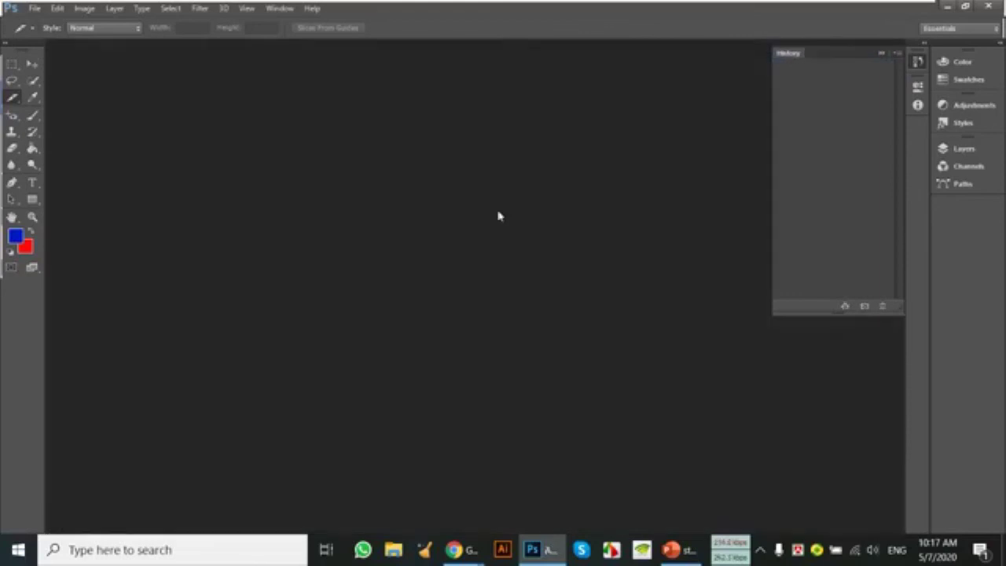
{"action": "key", "text": "ctrl+o"}
Step: Open the h7.jpg portrait image
{"action": "scroll", "coordinate": [321, 348], "scroll_direction": "down", "scroll_amount": 1}
{"action": "left_click", "coordinate": [280, 328]}
{"action": "double_click", "coordinate": [281, 328]}
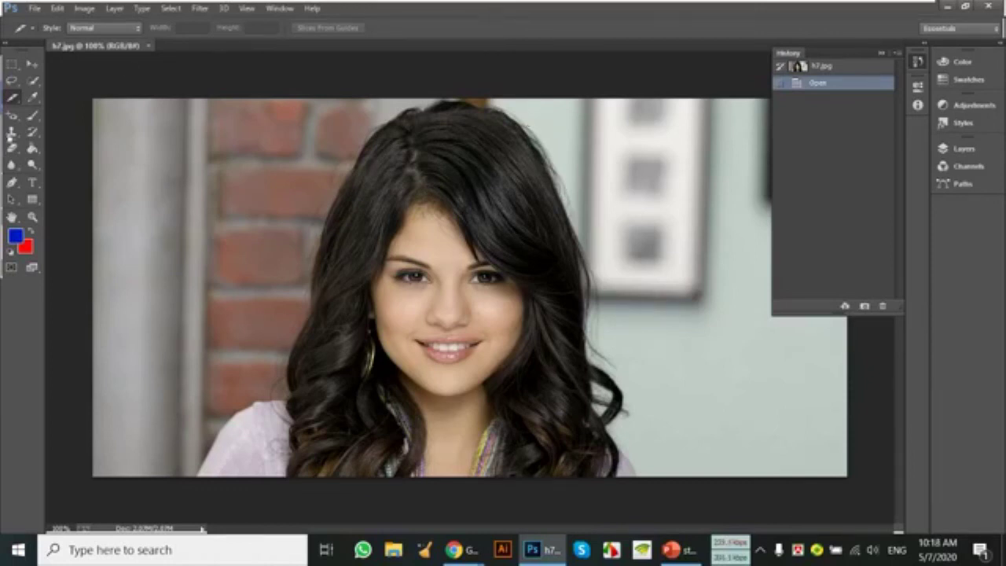
Step: With the Slice Tool, draw the first slices over the portrait's left and upper areas
{"action": "right_click", "coordinate": [13, 98]}
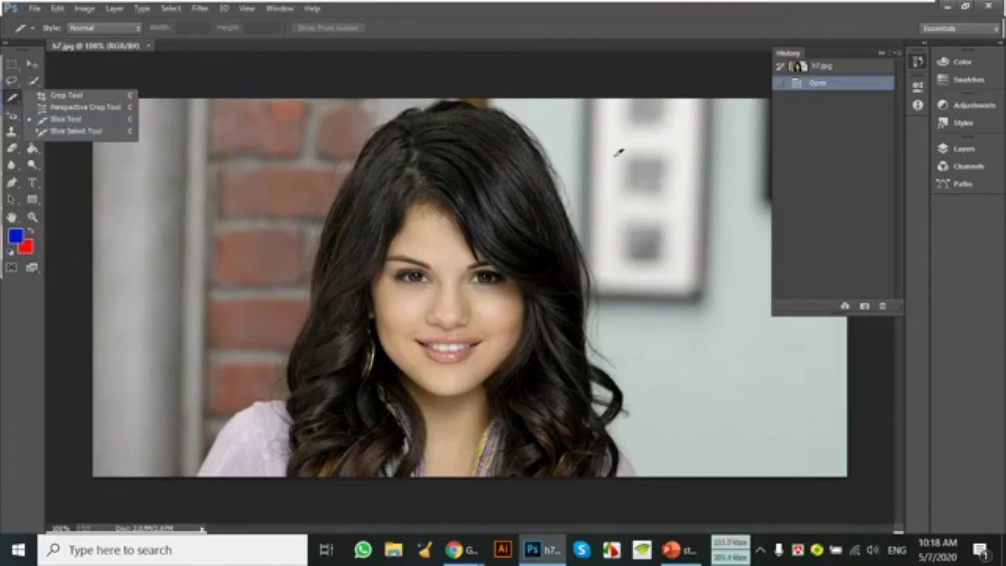
{"action": "mouse_move", "coordinate": [469, 99]}
{"action": "left_mouse_down"}
{"action": "mouse_move", "coordinate": [475, 416]}
{"action": "mouse_move", "coordinate": [855, 481]}
{"action": "left_mouse_up"}
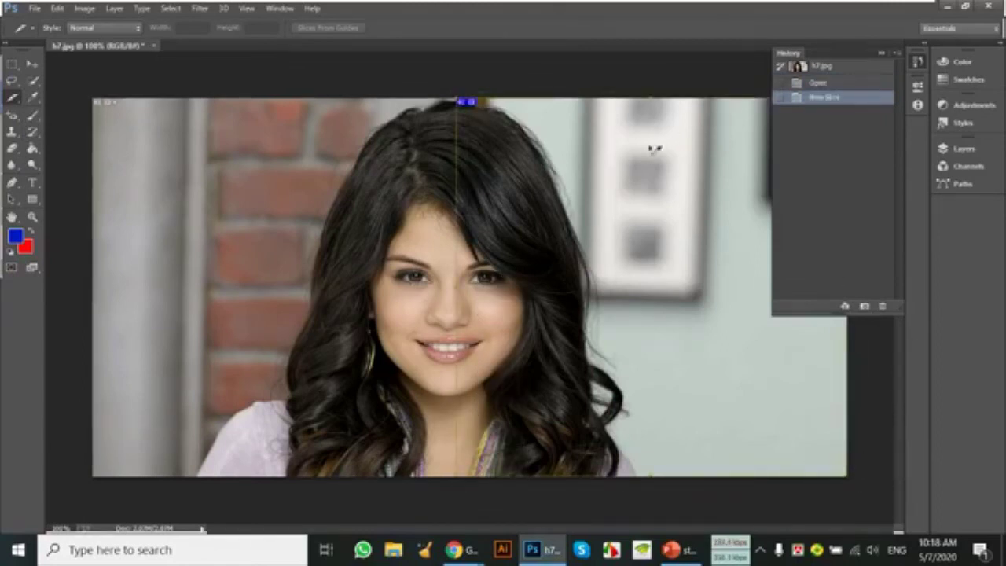
{"action": "left_click_drag", "start_coordinate": [462, 92], "coordinate": [66, 477]}
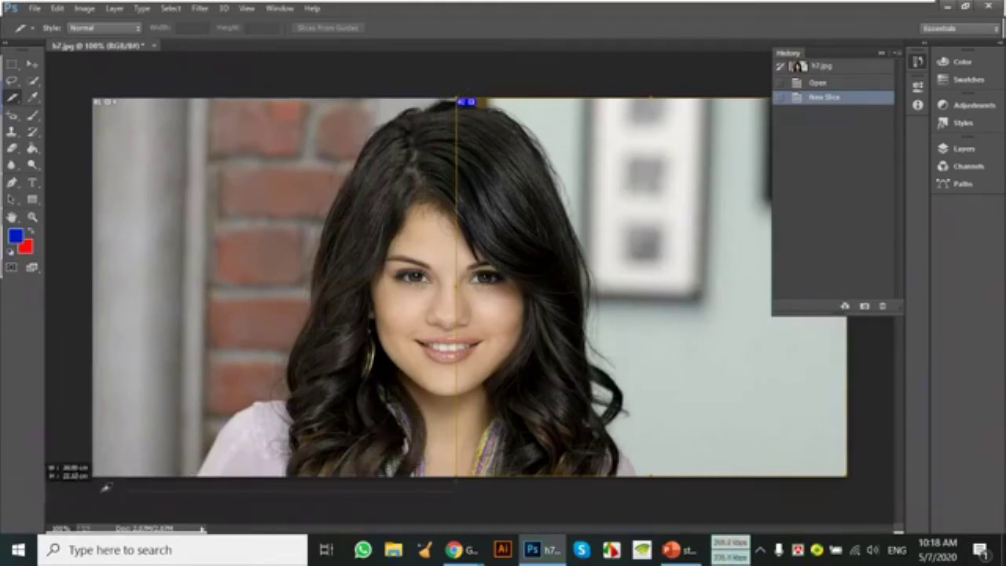
{"action": "left_click_drag", "start_coordinate": [66, 477], "coordinate": [93, 476]}
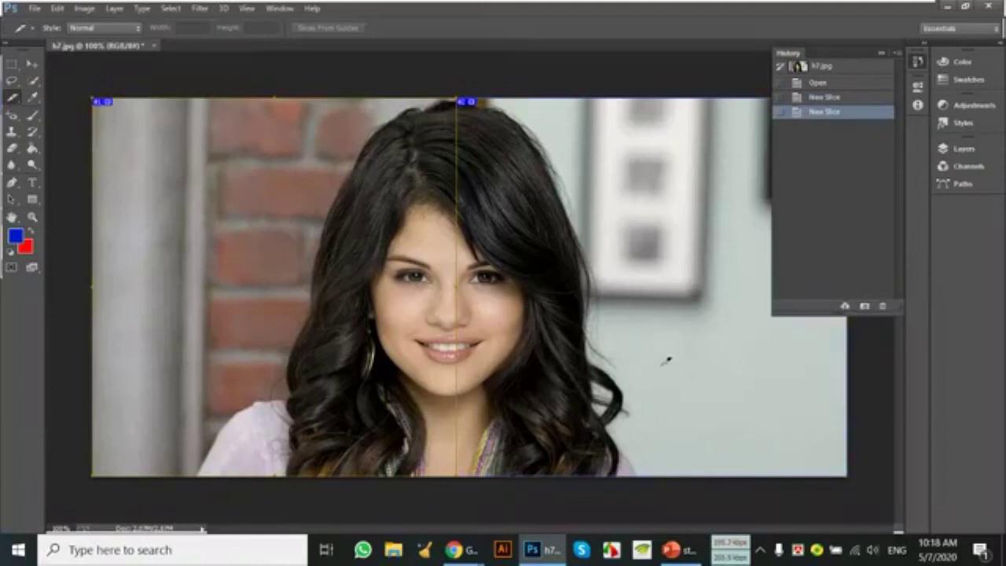
{"action": "left_click_drag", "start_coordinate": [280, 84], "coordinate": [247, 470]}
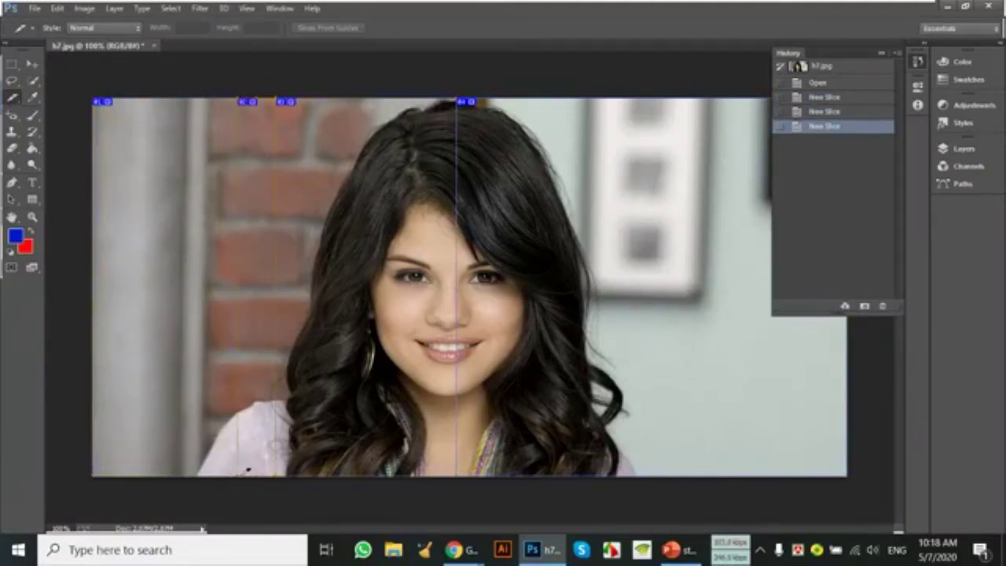
{"action": "left_click_drag", "start_coordinate": [276, 290], "coordinate": [359, 298]}
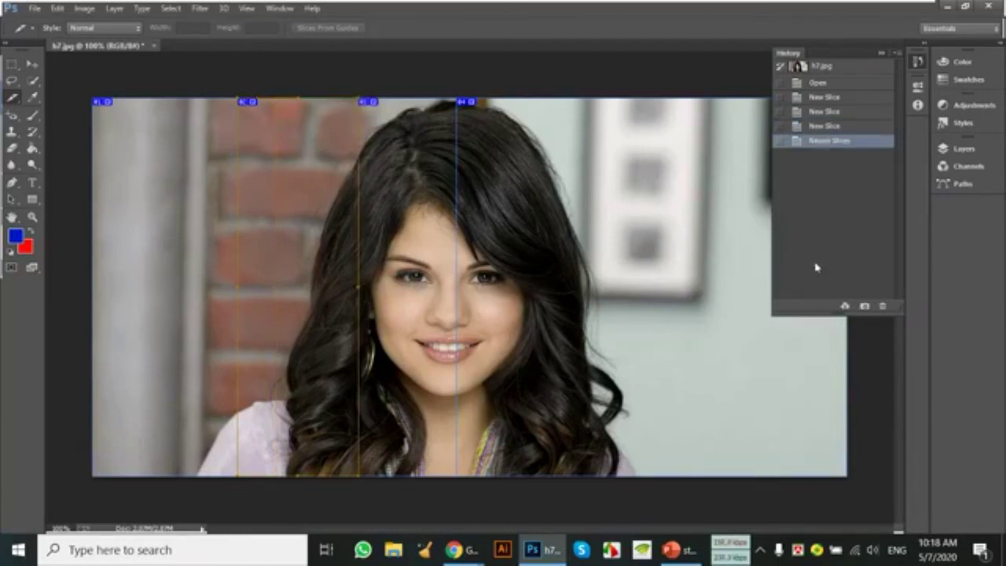
Step: Add more slices on the right side, across the middle and over the lower portrait
{"action": "left_click_drag", "start_coordinate": [686, 99], "coordinate": [616, 475]}
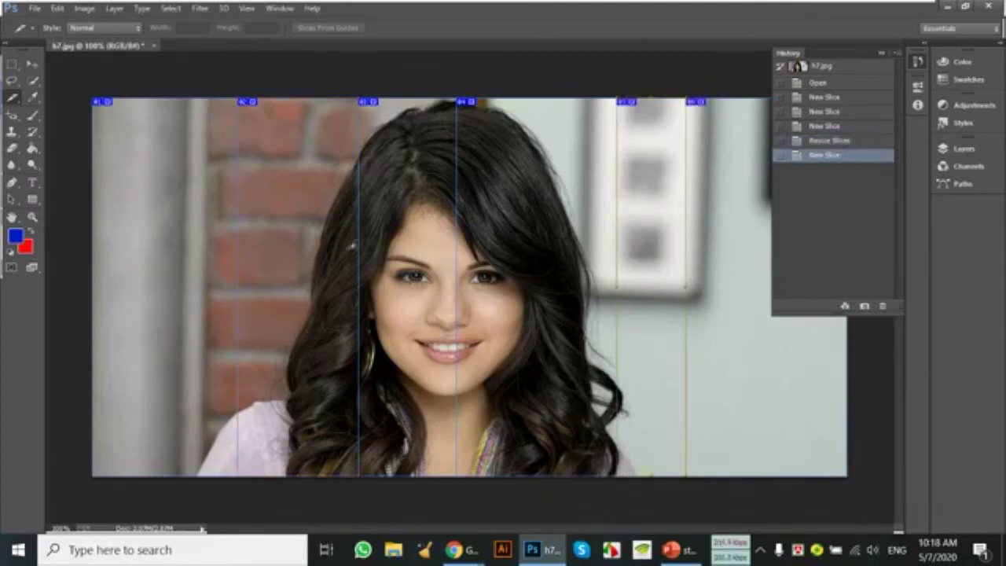
{"action": "left_click_drag", "start_coordinate": [91, 186], "coordinate": [848, 375]}
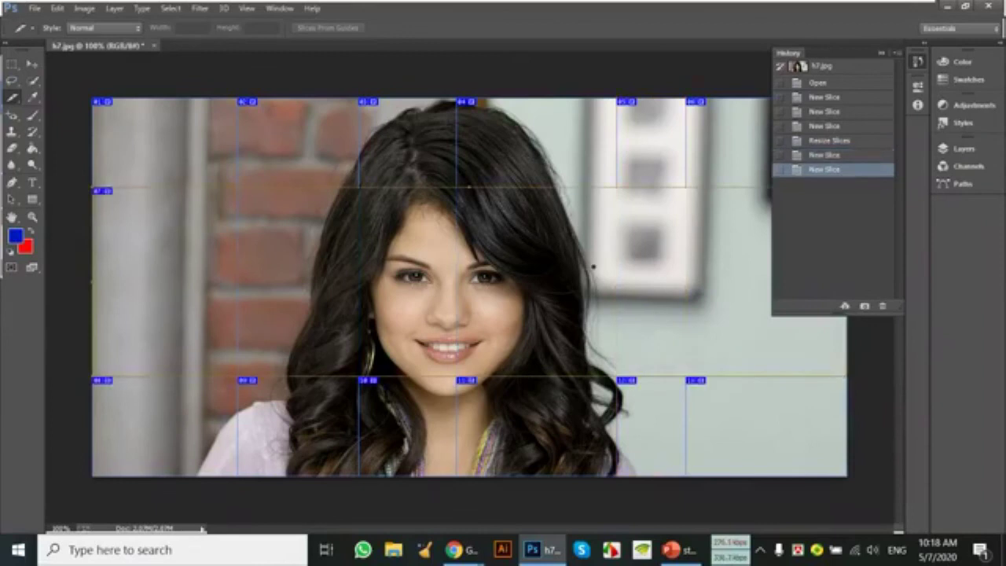
{"action": "left_click_drag", "start_coordinate": [395, 348], "coordinate": [406, 424]}
{"action": "left_click_drag", "start_coordinate": [620, 197], "coordinate": [574, 446]}
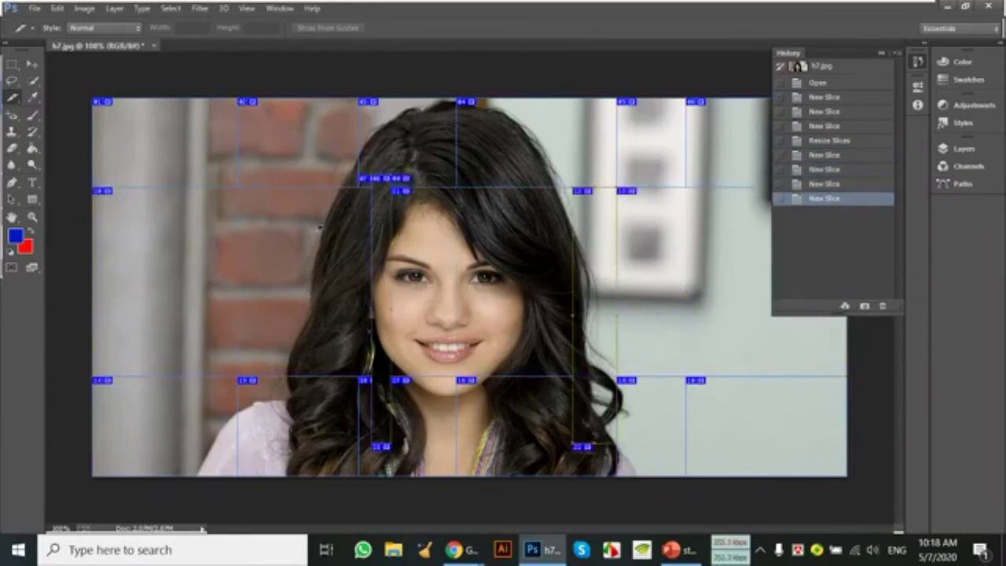
{"action": "left_click_drag", "start_coordinate": [227, 344], "coordinate": [229, 397]}
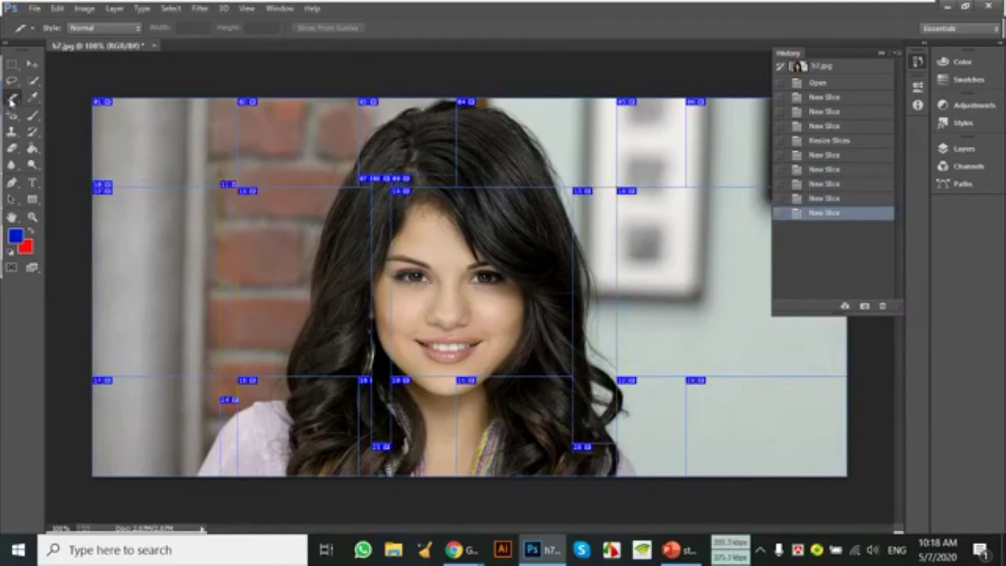
Step: Move one slice to a new position with the Slice Select Tool
{"action": "right_click", "coordinate": [12, 100]}
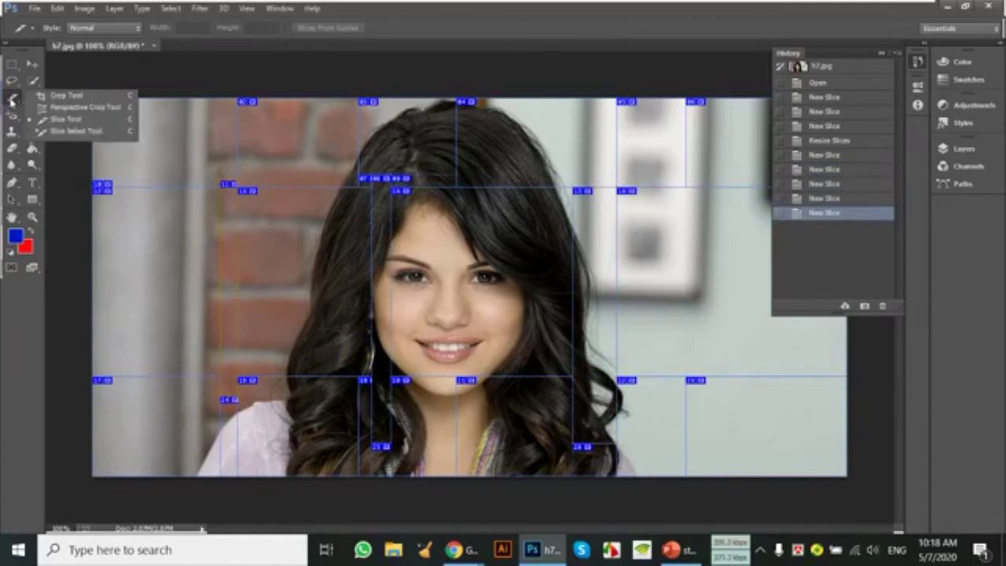
{"action": "left_click", "coordinate": [111, 131]}
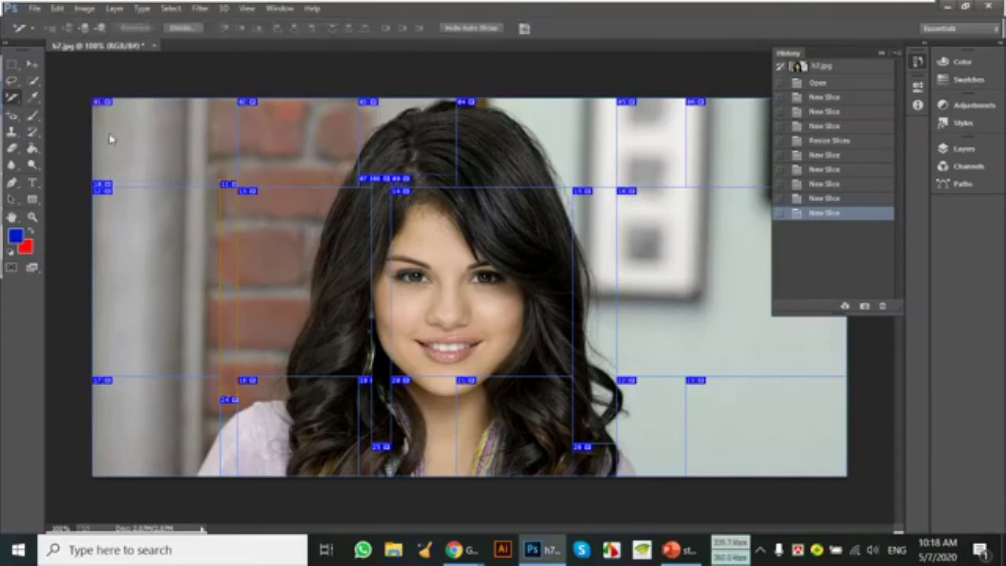
{"action": "mouse_move", "coordinate": [243, 153]}
{"action": "left_mouse_down"}
{"action": "mouse_move", "coordinate": [280, 157]}
{"action": "mouse_move", "coordinate": [110, 145]}
{"action": "left_mouse_up"}
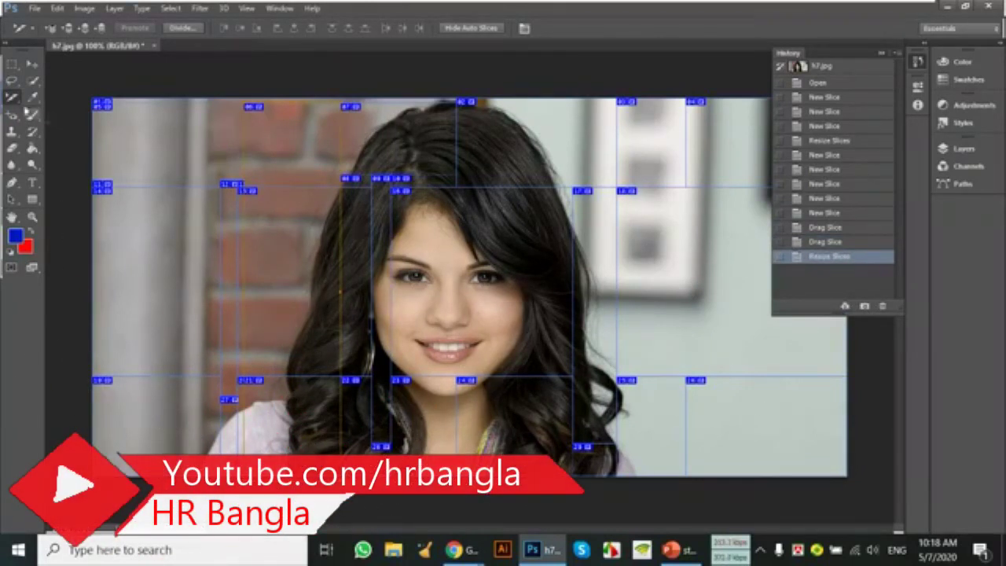
Step: Reselect the Slice Tool and revert h7.jpg to its opening snapshot, clearing the slices
{"action": "right_click", "coordinate": [12, 96]}
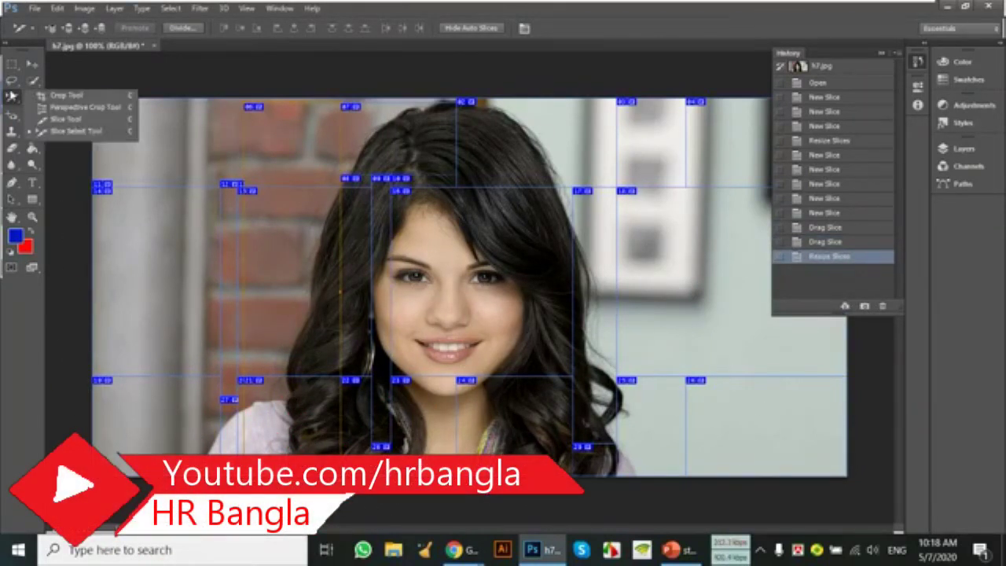
{"action": "left_click", "coordinate": [71, 120]}
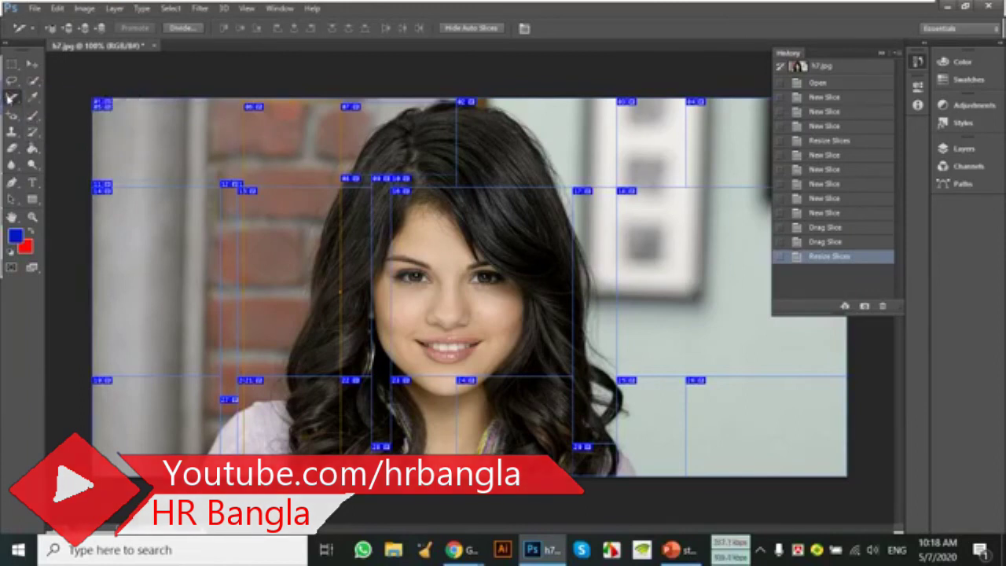
{"action": "left_click", "coordinate": [854, 66]}
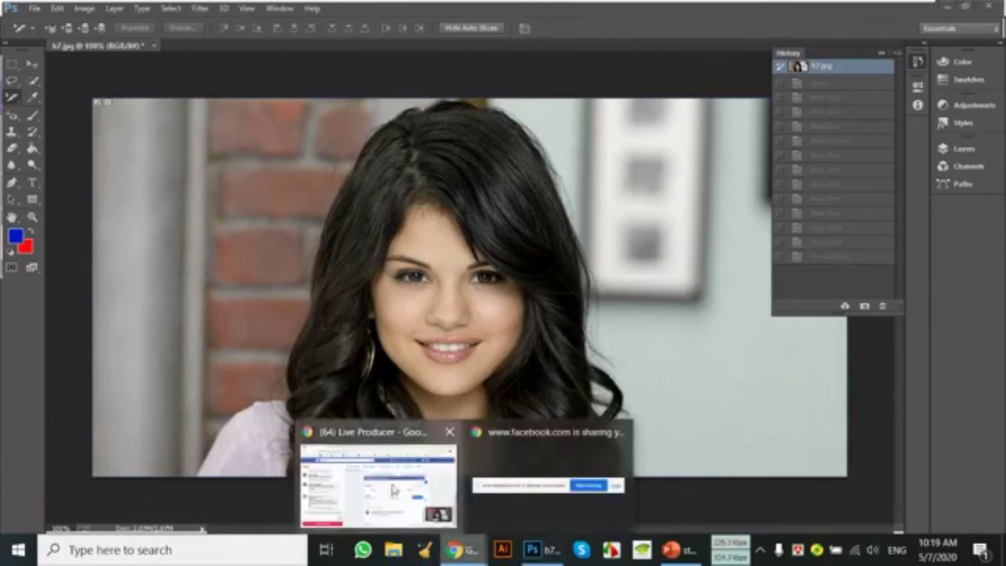
{"action": "mouse_move", "coordinate": [459, 549]}
{"action": "left_click", "coordinate": [410, 497]}
{"action": "scroll", "coordinate": [205, 326], "scroll_direction": "down", "scroll_amount": 5}
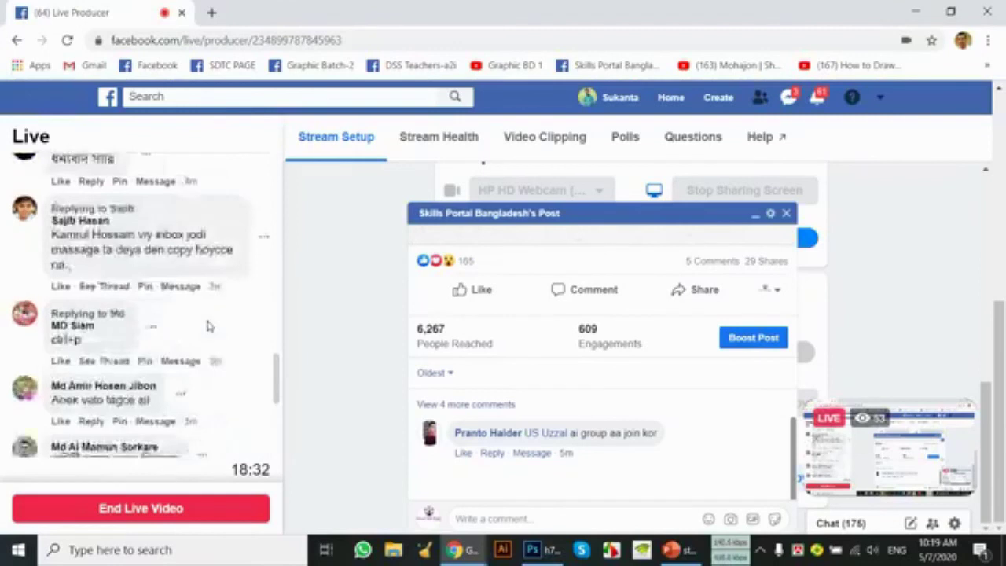
{"action": "scroll", "coordinate": [204, 326], "scroll_direction": "up", "scroll_amount": 5}
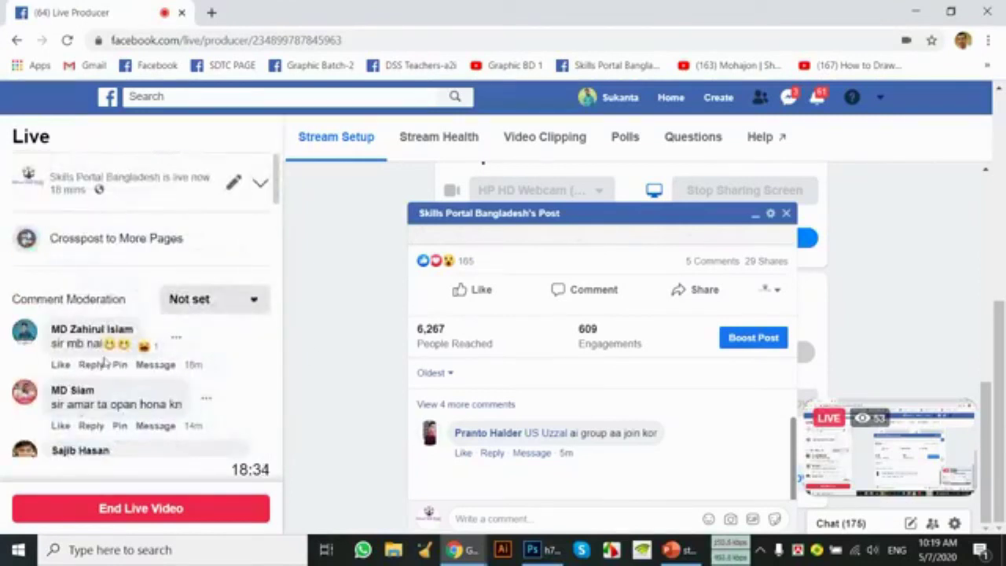
{"action": "scroll", "coordinate": [141, 361], "scroll_direction": "down", "scroll_amount": 1}
{"action": "scroll", "coordinate": [141, 360], "scroll_direction": "down", "scroll_amount": 1}
{"action": "scroll", "coordinate": [179, 322], "scroll_direction": "down", "scroll_amount": 1}
{"action": "scroll", "coordinate": [179, 314], "scroll_direction": "down", "scroll_amount": 2}
{"action": "scroll", "coordinate": [177, 317], "scroll_direction": "down", "scroll_amount": 1}
{"action": "scroll", "coordinate": [174, 319], "scroll_direction": "down", "scroll_amount": 1}
{"action": "scroll", "coordinate": [172, 322], "scroll_direction": "down", "scroll_amount": 1}
{"action": "scroll", "coordinate": [171, 323], "scroll_direction": "down", "scroll_amount": 3}
{"action": "scroll", "coordinate": [168, 320], "scroll_direction": "down", "scroll_amount": 2}
{"action": "scroll", "coordinate": [168, 321], "scroll_direction": "down", "scroll_amount": 1}
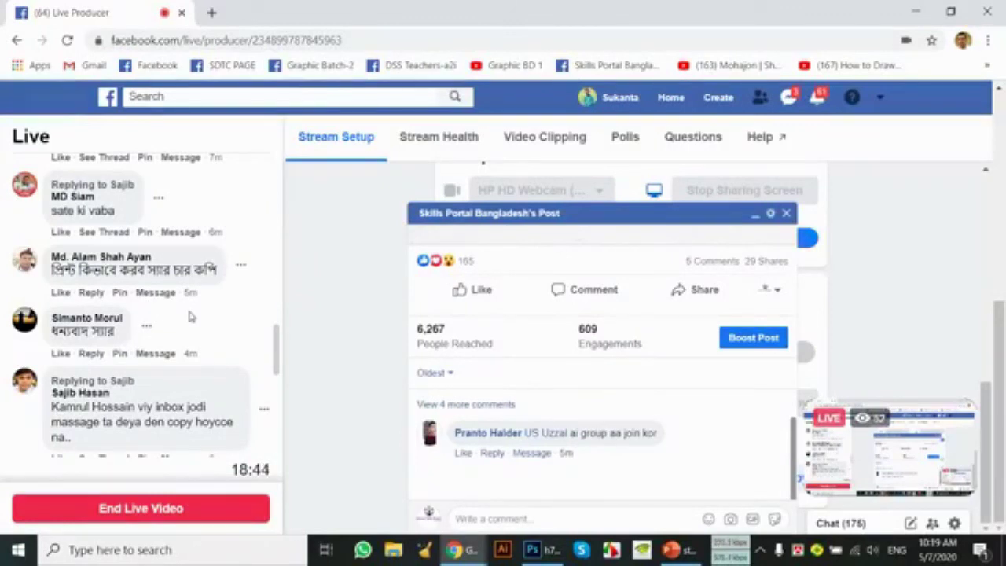
{"action": "scroll", "coordinate": [189, 316], "scroll_direction": "down", "scroll_amount": 1}
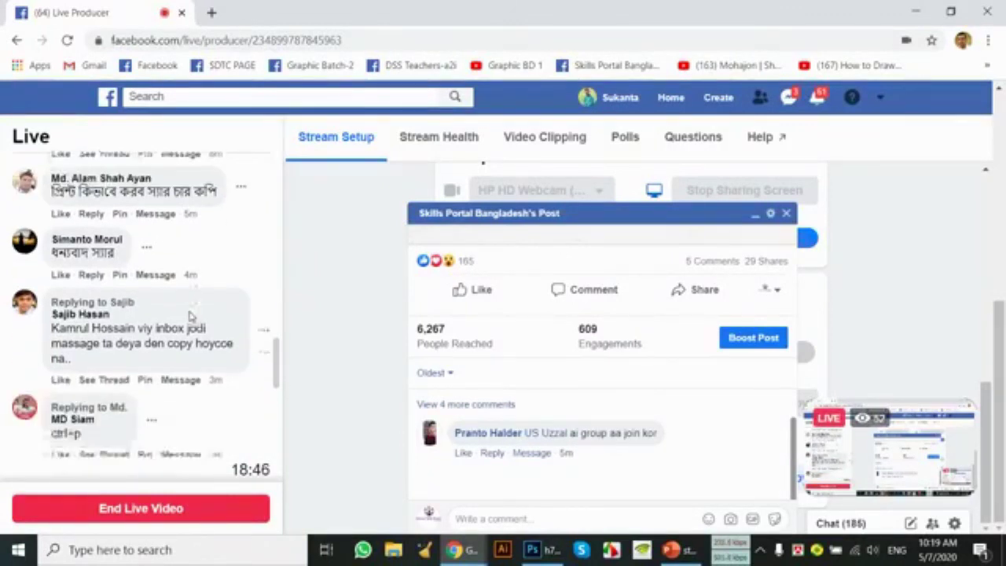
{"action": "scroll", "coordinate": [189, 315], "scroll_direction": "down", "scroll_amount": 1}
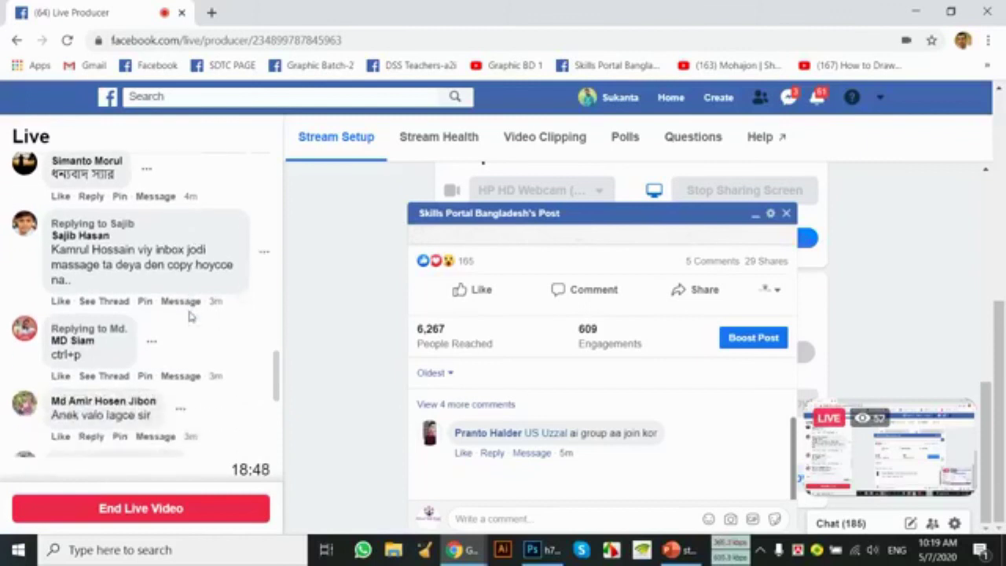
{"action": "scroll", "coordinate": [188, 316], "scroll_direction": "down", "scroll_amount": 1}
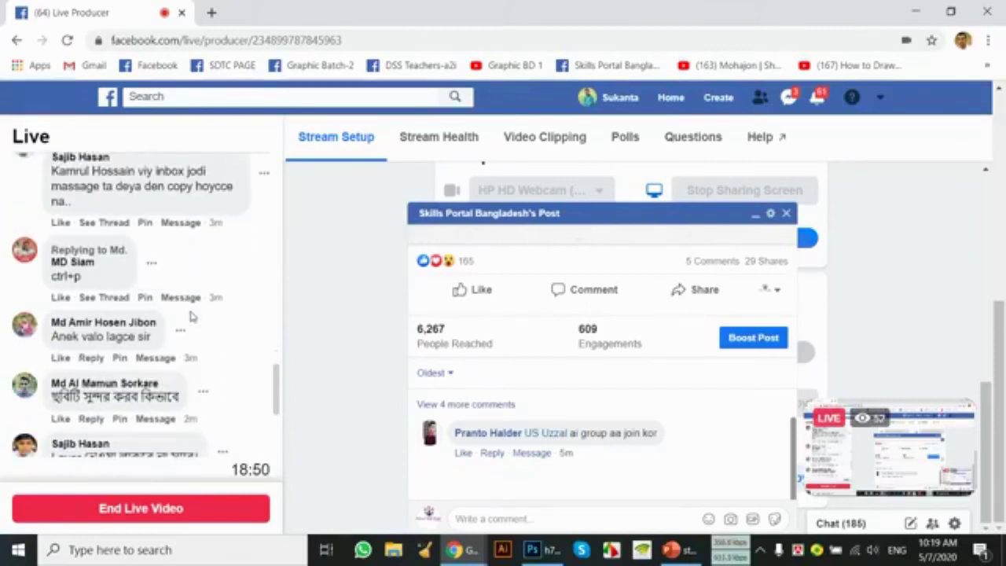
{"action": "scroll", "coordinate": [189, 316], "scroll_direction": "down", "scroll_amount": 1}
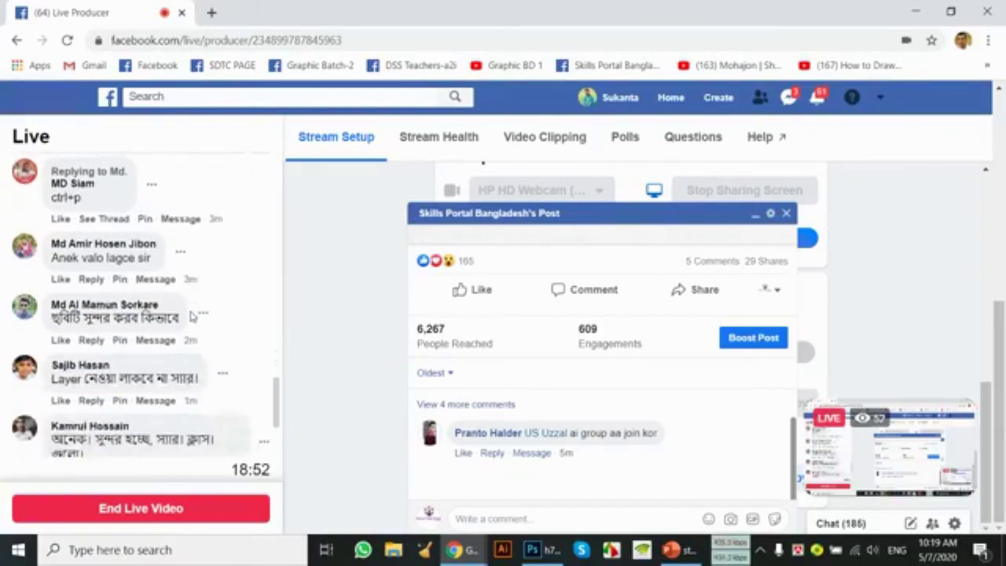
{"action": "scroll", "coordinate": [189, 316], "scroll_direction": "down", "scroll_amount": 1}
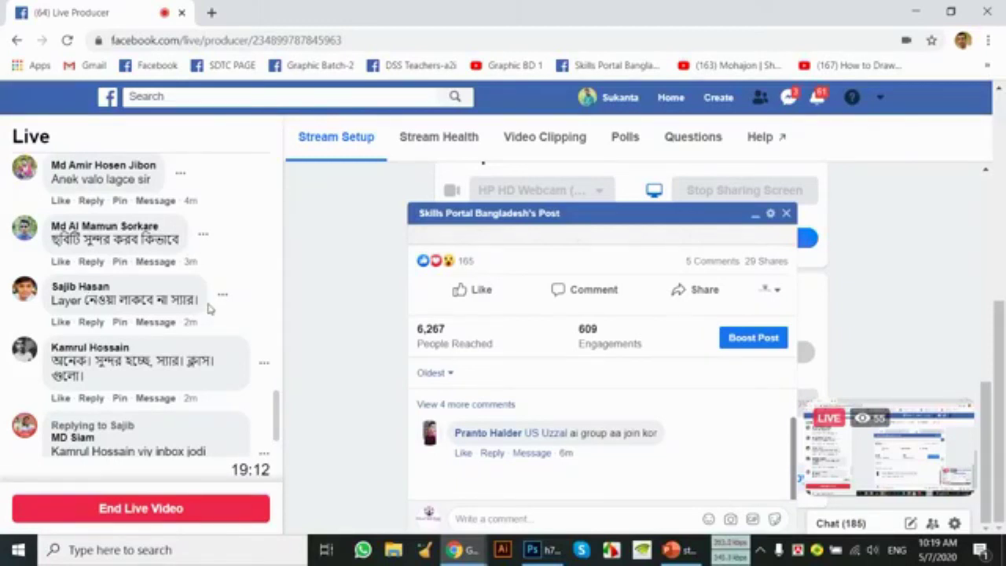
{"action": "scroll", "coordinate": [137, 267], "scroll_direction": "down", "scroll_amount": 1}
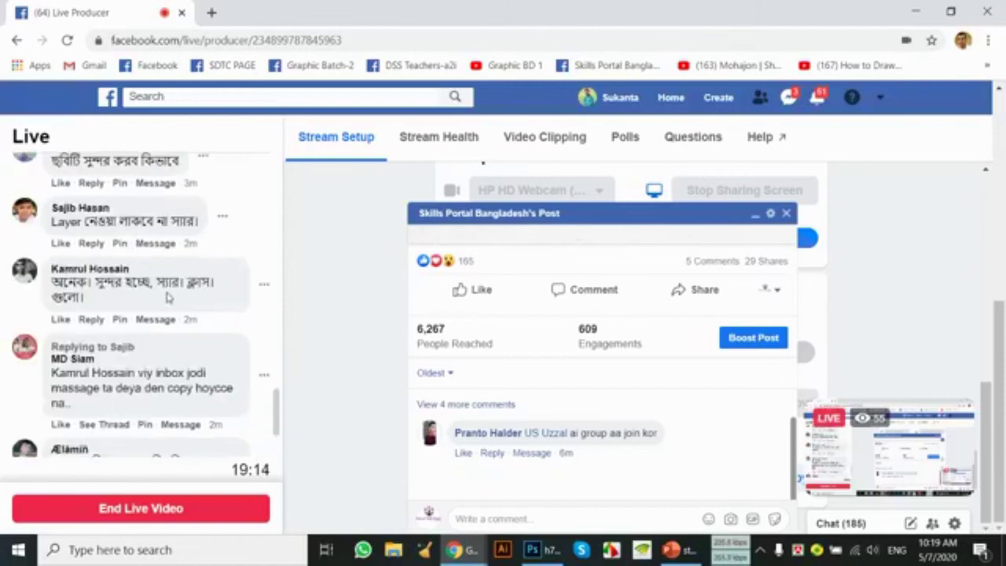
{"action": "scroll", "coordinate": [169, 297], "scroll_direction": "down", "scroll_amount": 1}
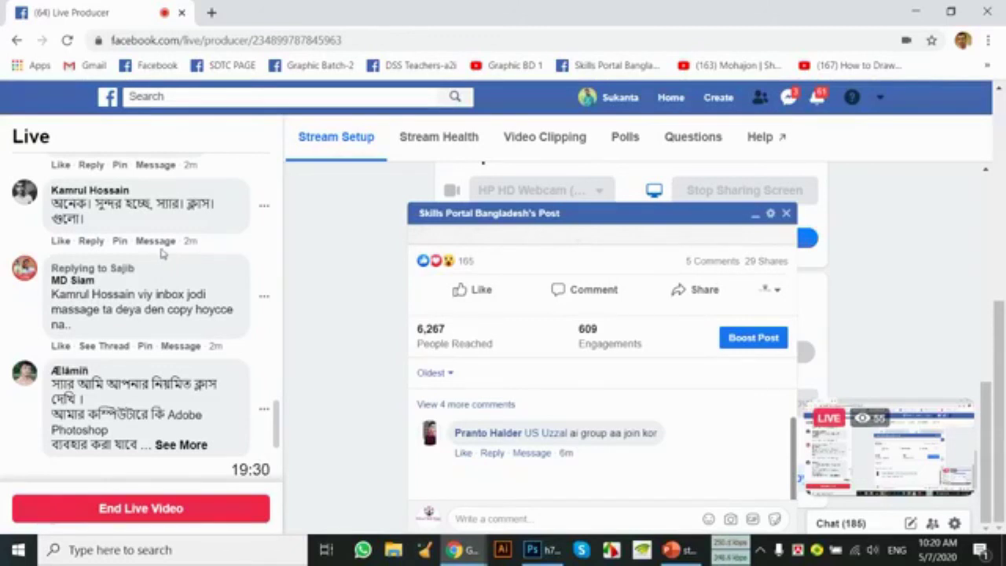
{"action": "scroll", "coordinate": [137, 287], "scroll_direction": "down", "scroll_amount": 1}
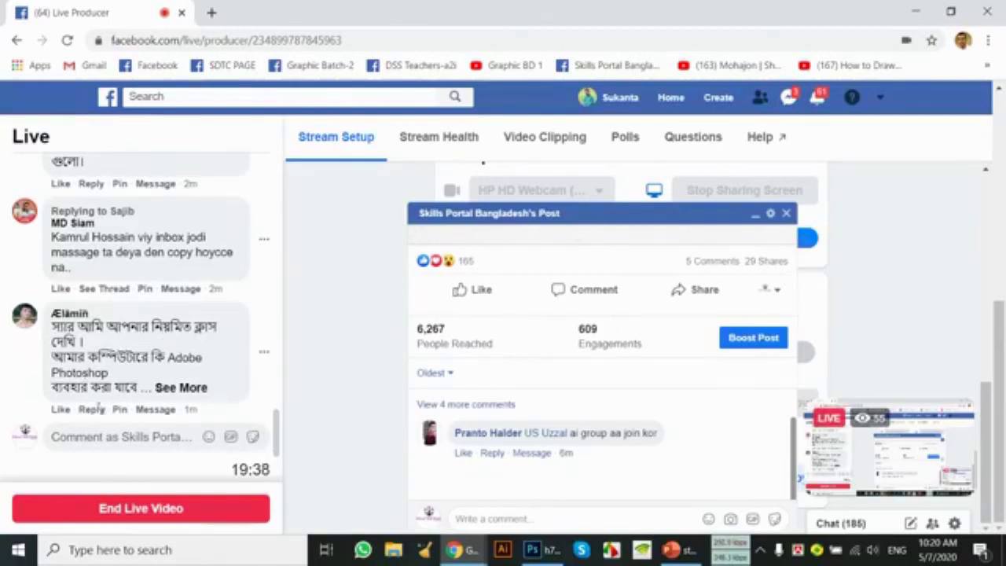
Step: Expand the viewer's long comment asking about using Photoshop on their computer
{"action": "left_click", "coordinate": [179, 388]}
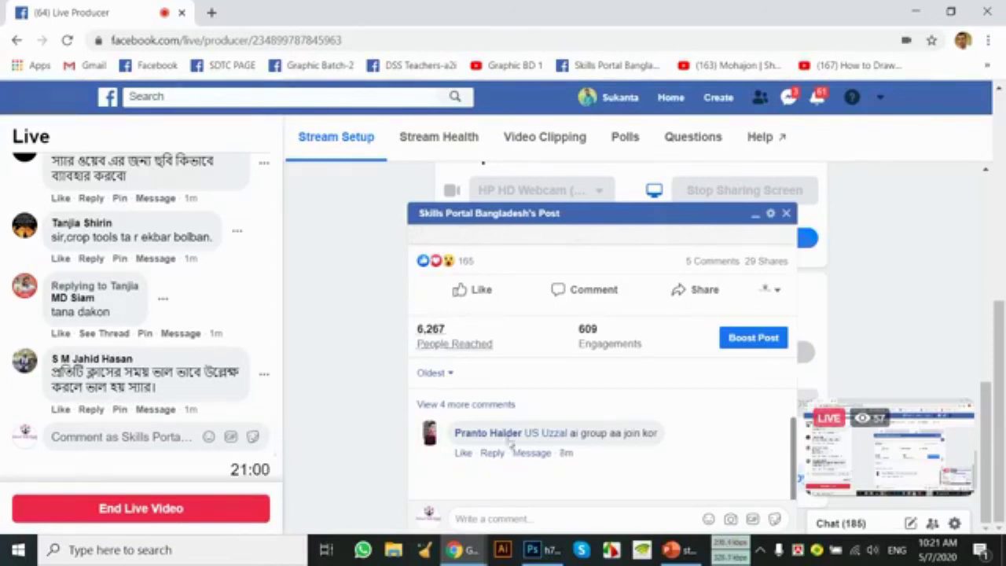
Step: Apply a trial crop to h7.jpg with the W x H x Resolution preset, then undo it
{"action": "left_click", "coordinate": [542, 549]}
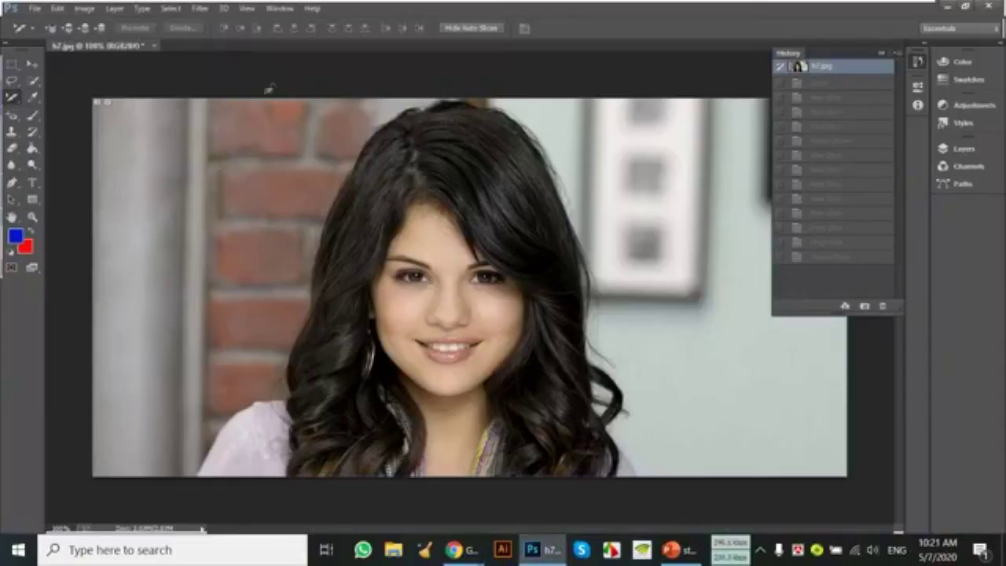
{"action": "right_click", "coordinate": [14, 98]}
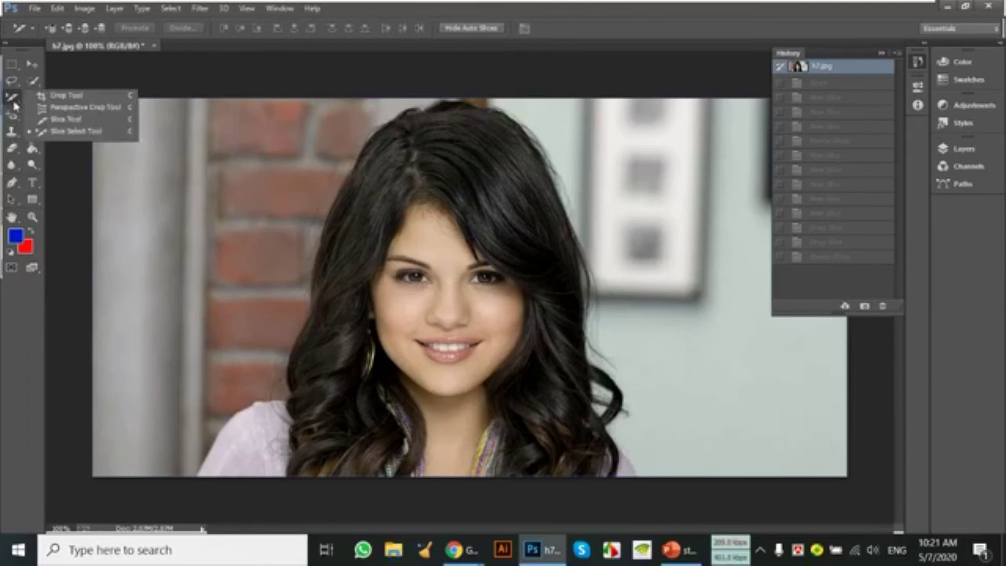
{"action": "left_click", "coordinate": [45, 100]}
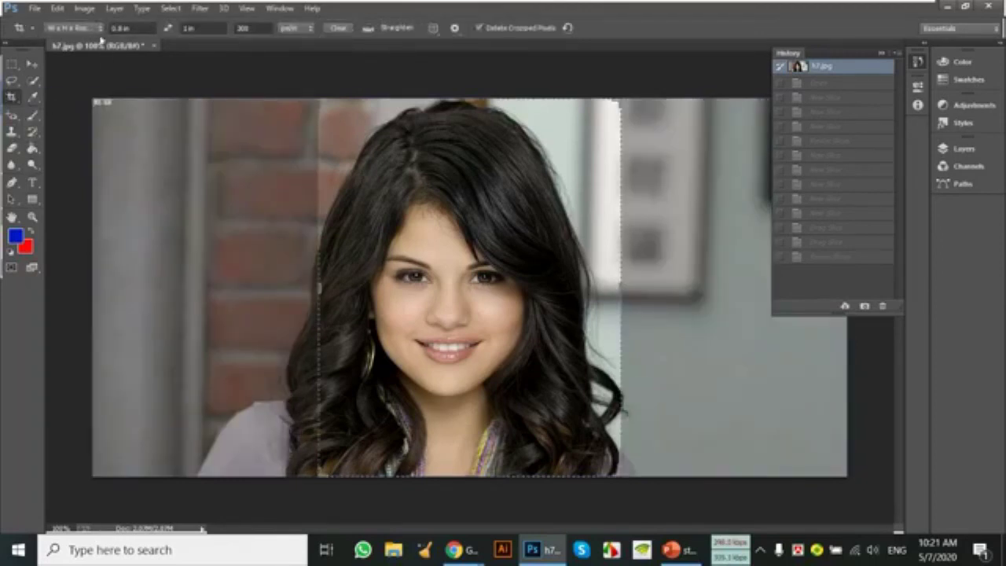
{"action": "left_click", "coordinate": [85, 30]}
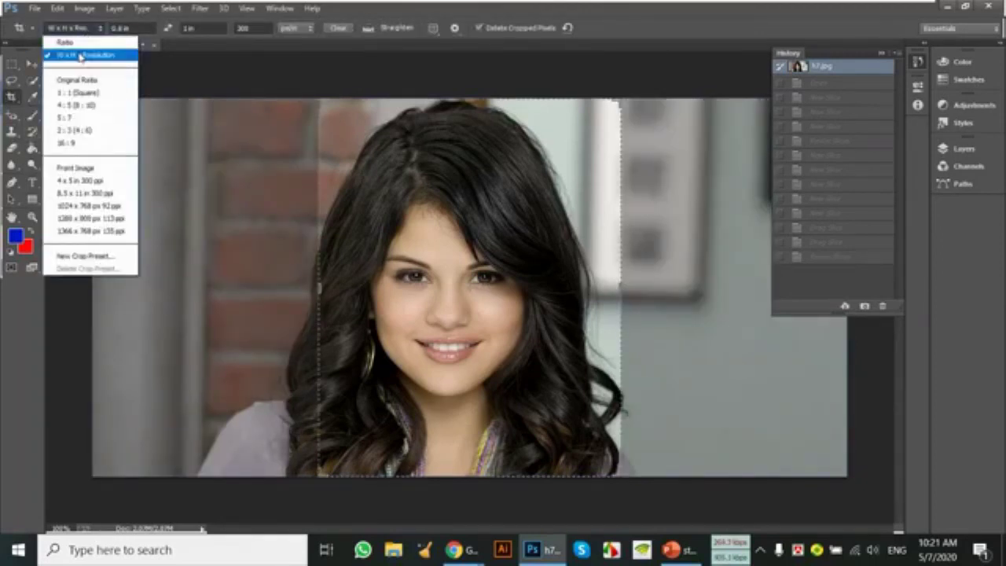
{"action": "left_click", "coordinate": [80, 56]}
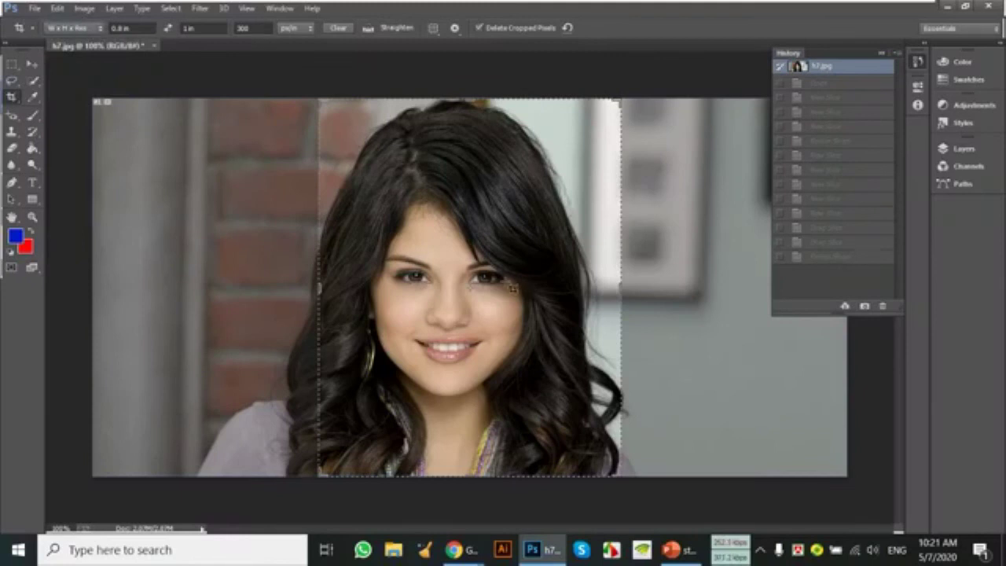
{"action": "key", "text": "Return"}
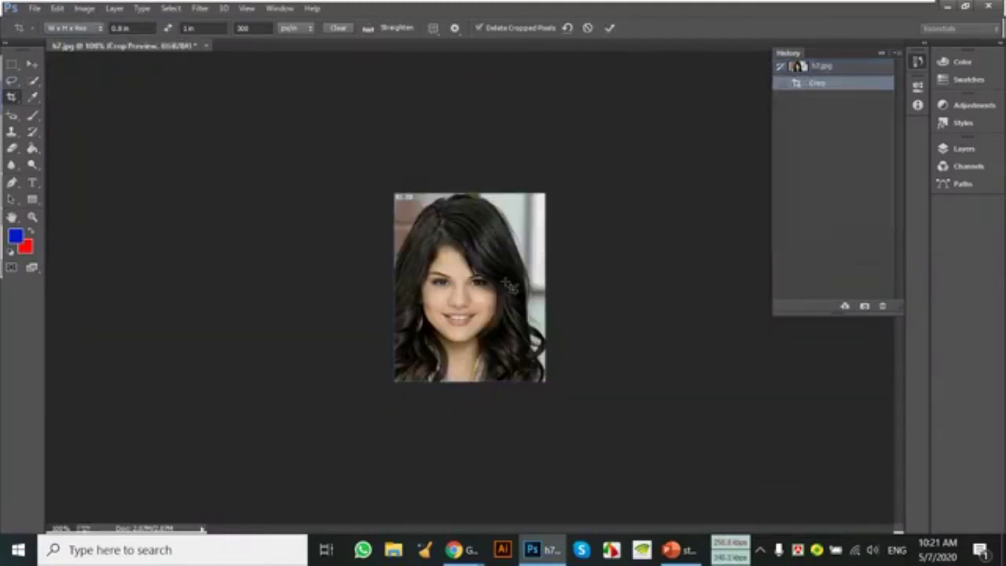
{"action": "key", "text": "ctrl+z"}
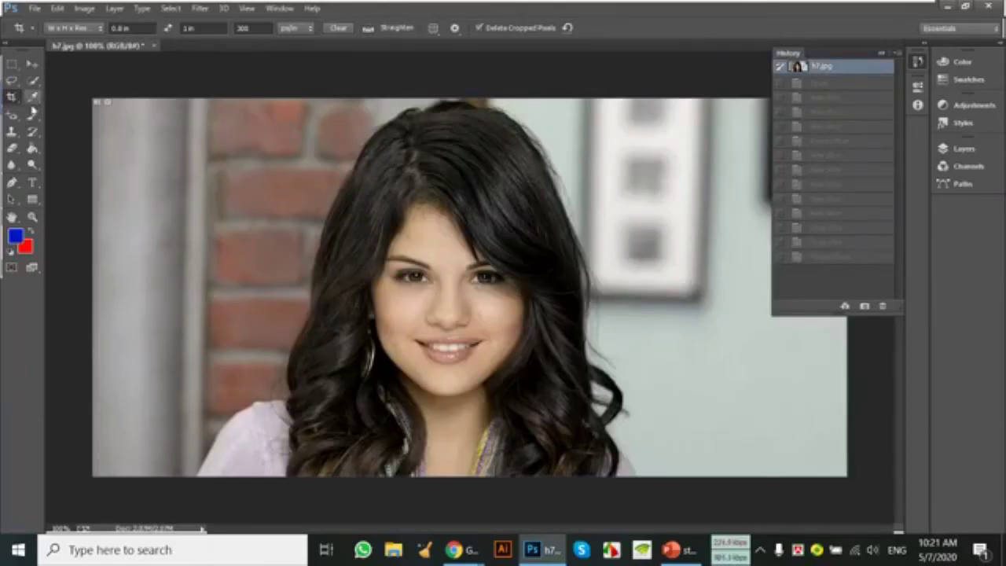
{"action": "left_click", "coordinate": [31, 99]}
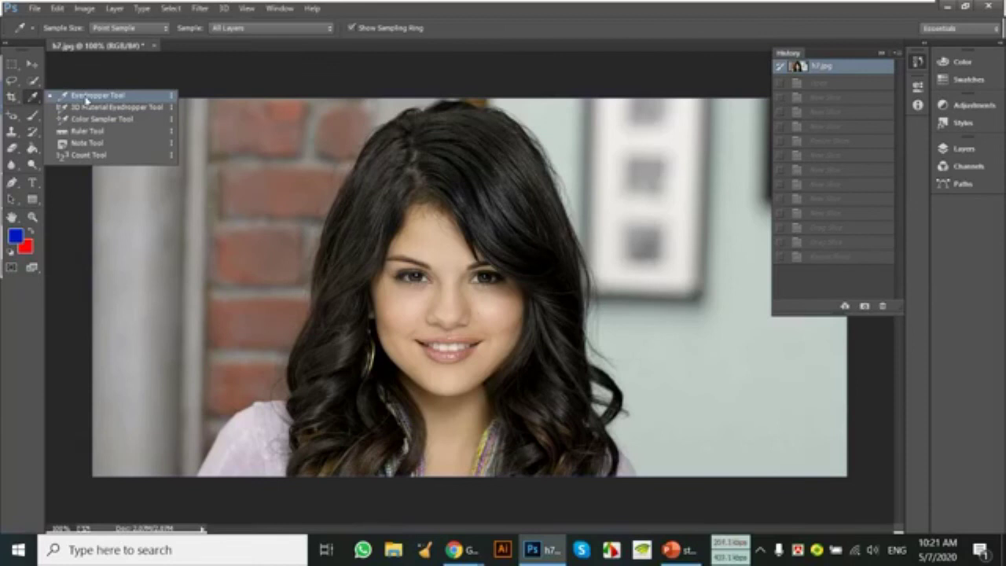
Step: Sample the face's peach skin tone as foreground, then trial hair, lip, shirt and brick colours and cancel
{"action": "left_click", "coordinate": [85, 97]}
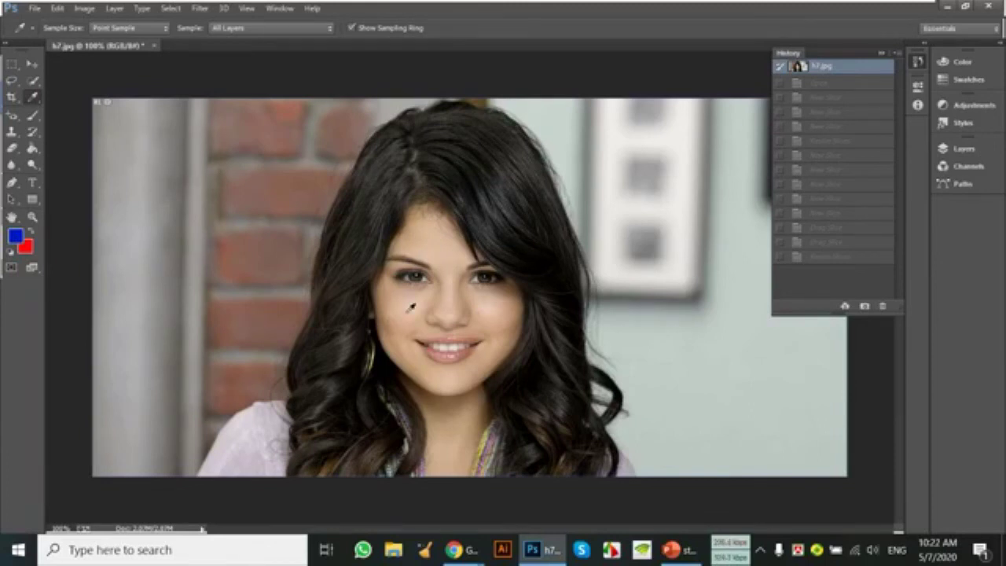
{"action": "left_click", "coordinate": [410, 307]}
{"action": "left_click", "coordinate": [16, 237]}
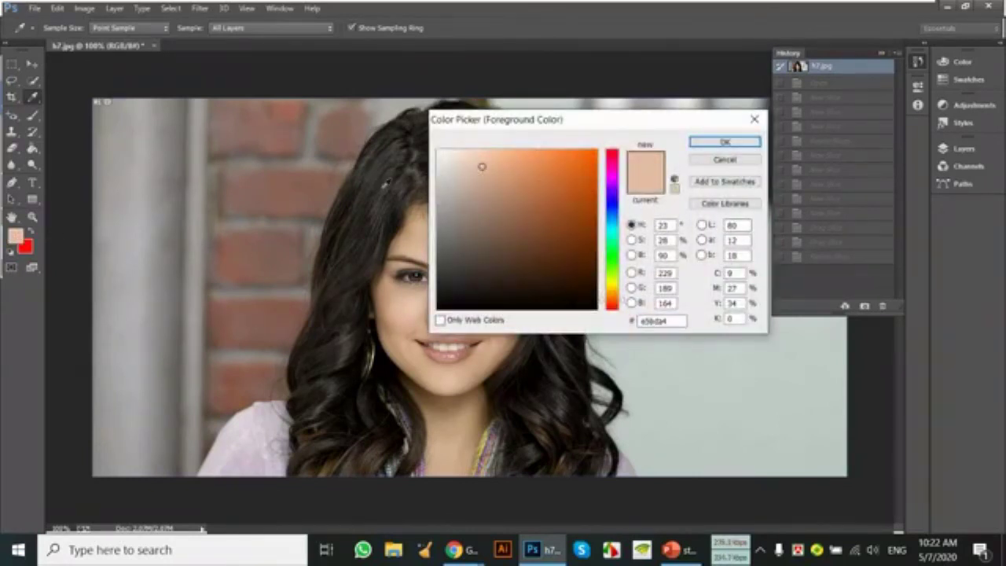
{"action": "left_click", "coordinate": [385, 184]}
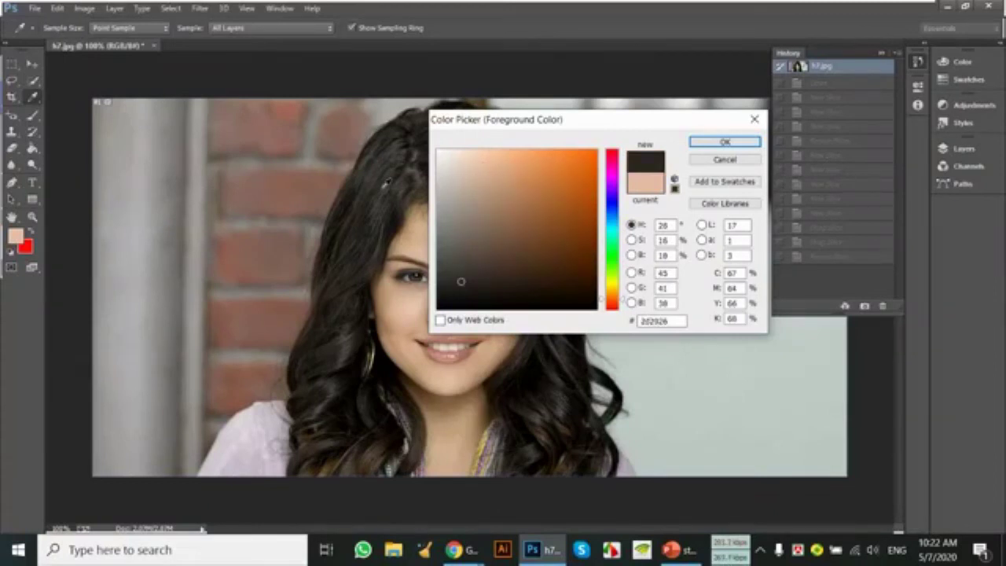
{"action": "left_click", "coordinate": [464, 338]}
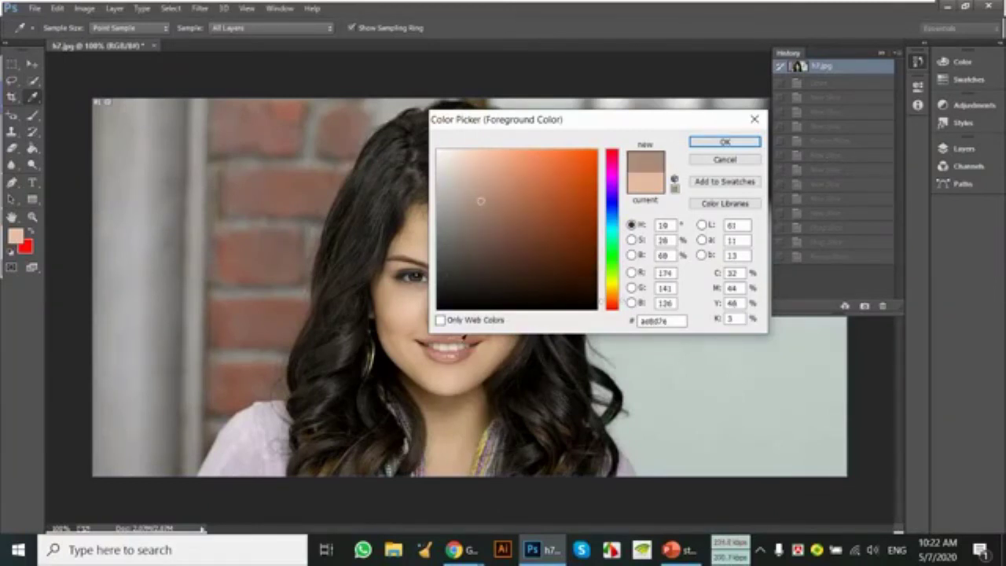
{"action": "left_click", "coordinate": [254, 454]}
{"action": "left_click", "coordinate": [339, 246]}
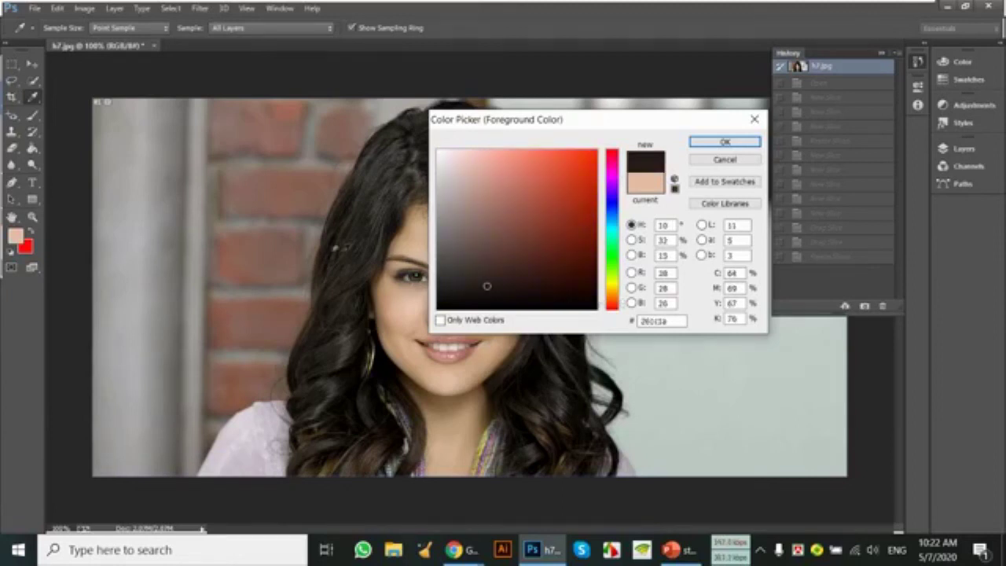
{"action": "left_click", "coordinate": [263, 250]}
{"action": "left_click", "coordinate": [266, 188]}
{"action": "left_click", "coordinate": [274, 126]}
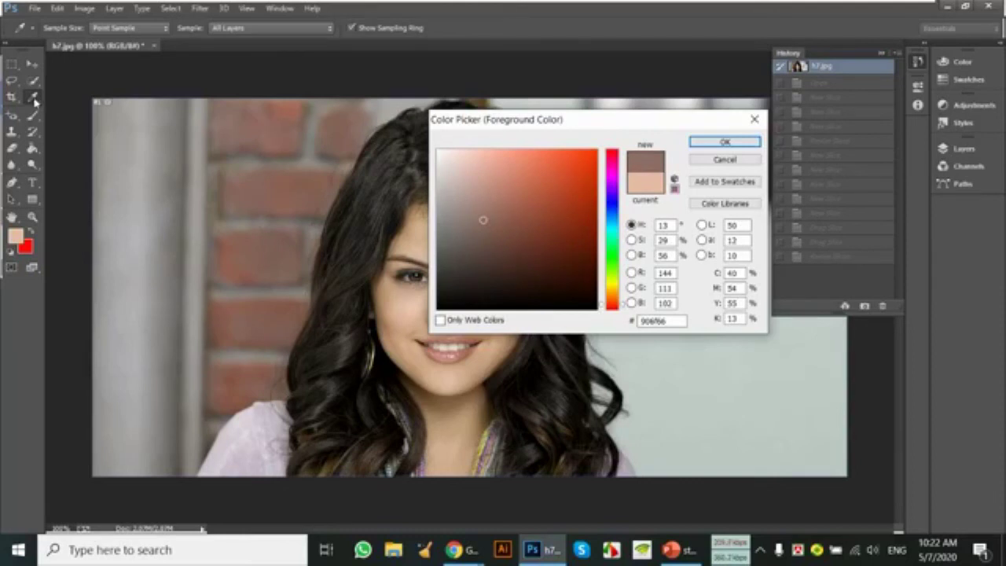
{"action": "left_click", "coordinate": [724, 160]}
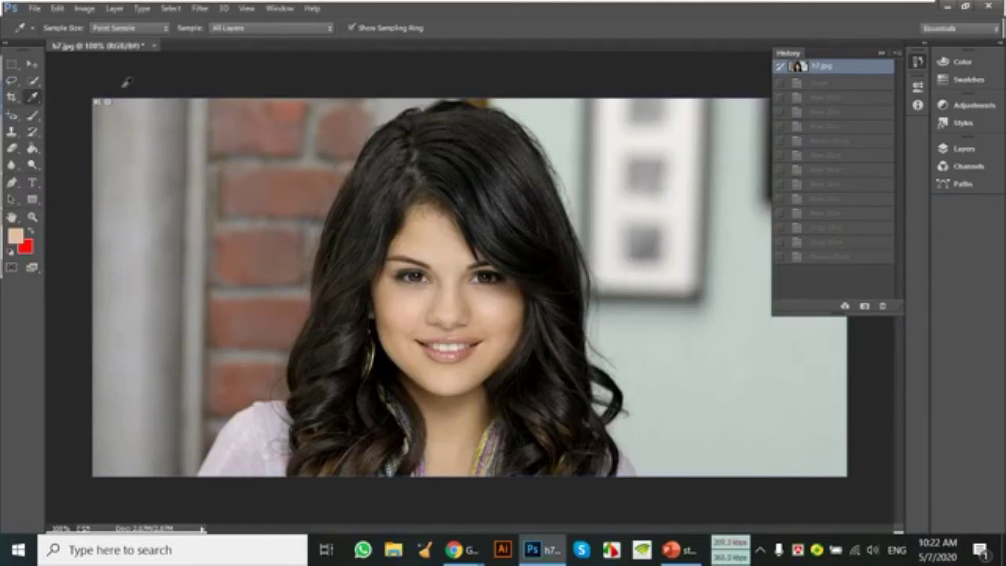
Step: Fill a rectangle in the upper-left background with the sampled peach skin tone and deselect it
{"action": "left_click", "coordinate": [12, 64]}
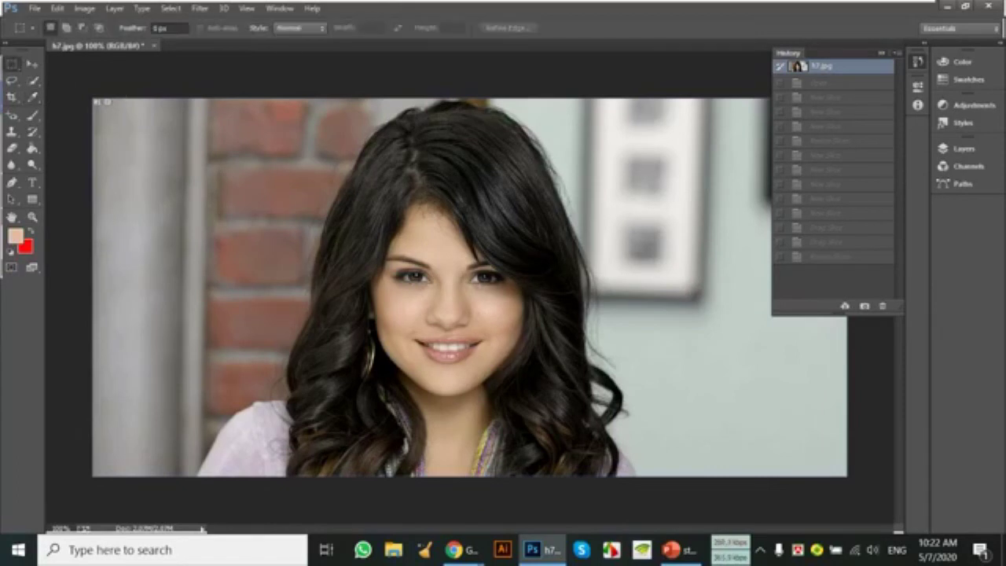
{"action": "left_click_drag", "start_coordinate": [108, 122], "coordinate": [269, 233]}
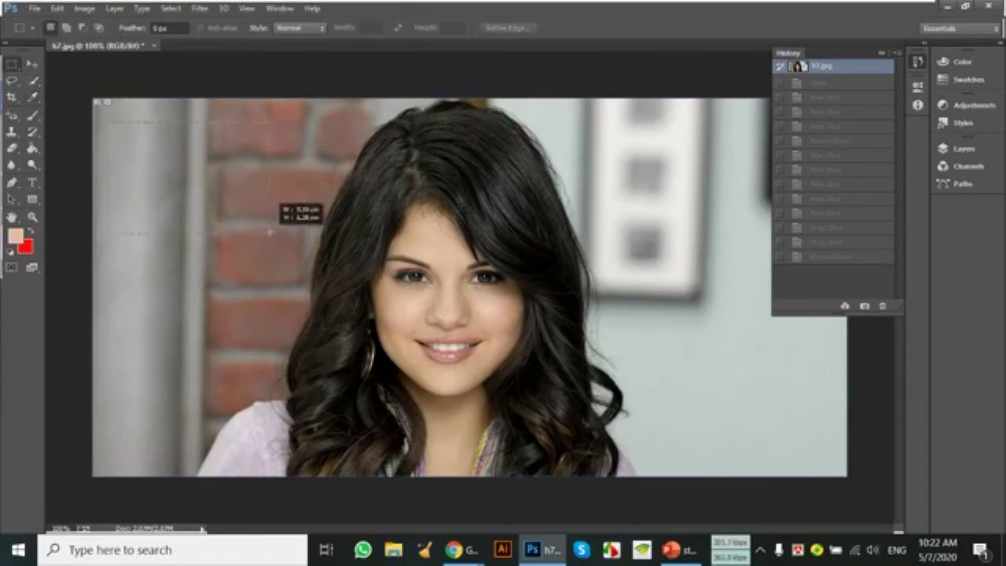
{"action": "left_click", "coordinate": [32, 96]}
{"action": "left_click", "coordinate": [443, 255]}
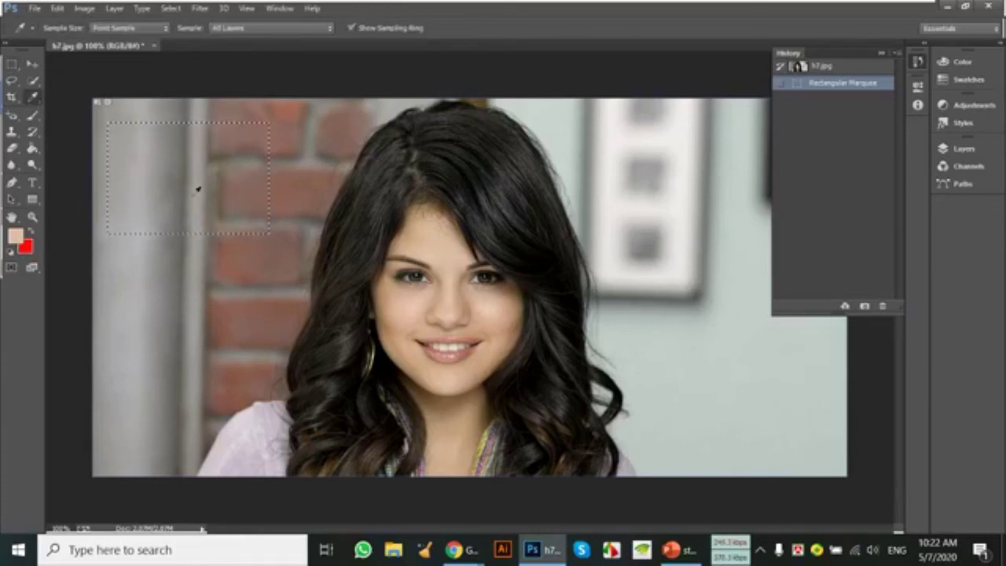
{"action": "key", "text": "alt+BackSpace"}
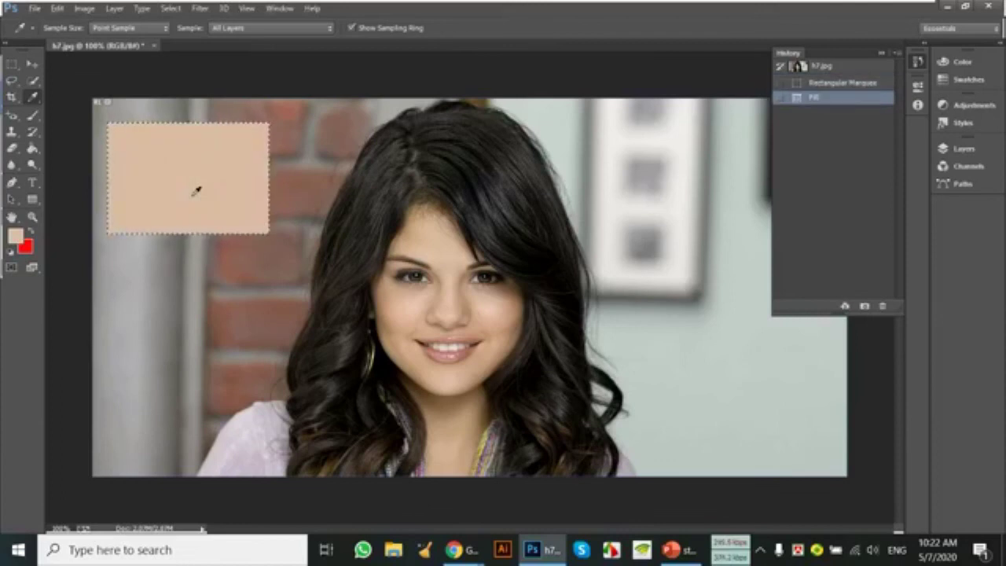
{"action": "key", "text": "ctrl+d"}
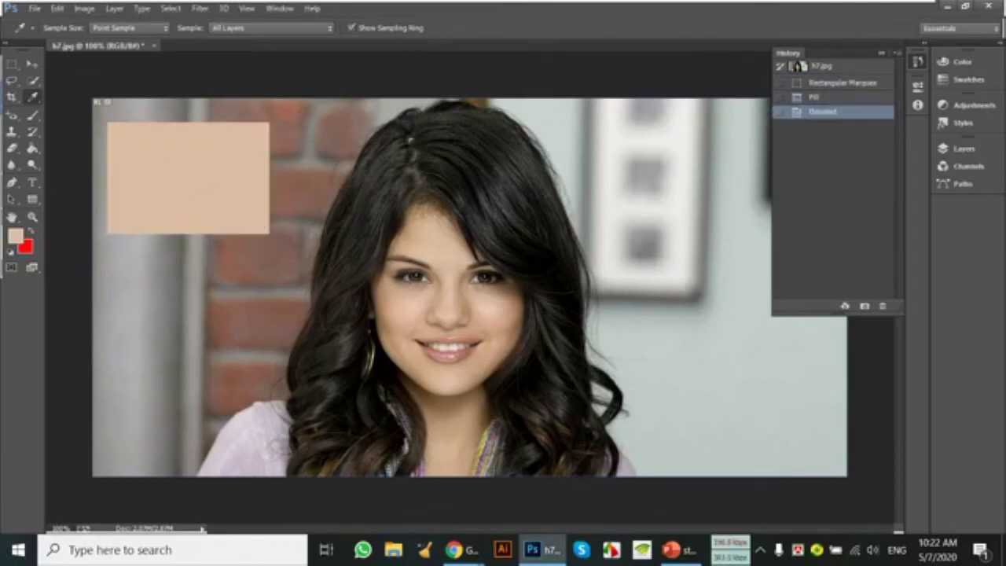
{"action": "right_click", "coordinate": [33, 99]}
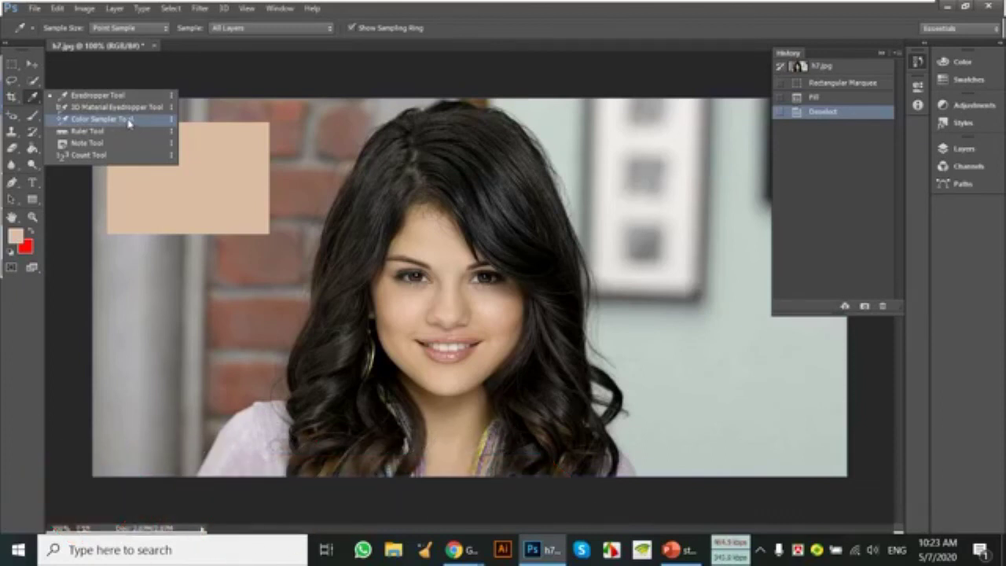
Step: Place the first Color Sampler points on the forehead, showing the colour readouts
{"action": "left_click", "coordinate": [129, 120]}
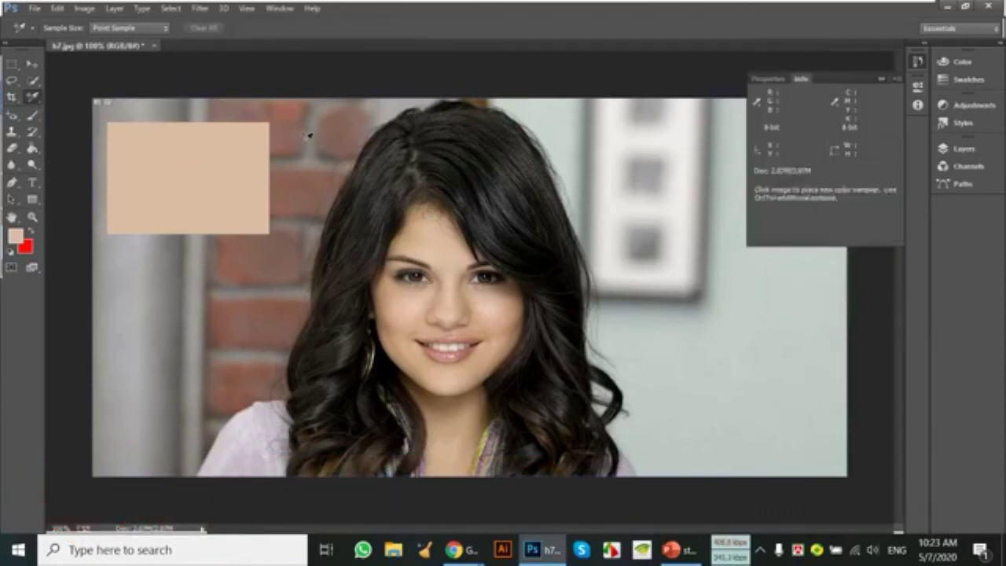
{"action": "left_click", "coordinate": [307, 136]}
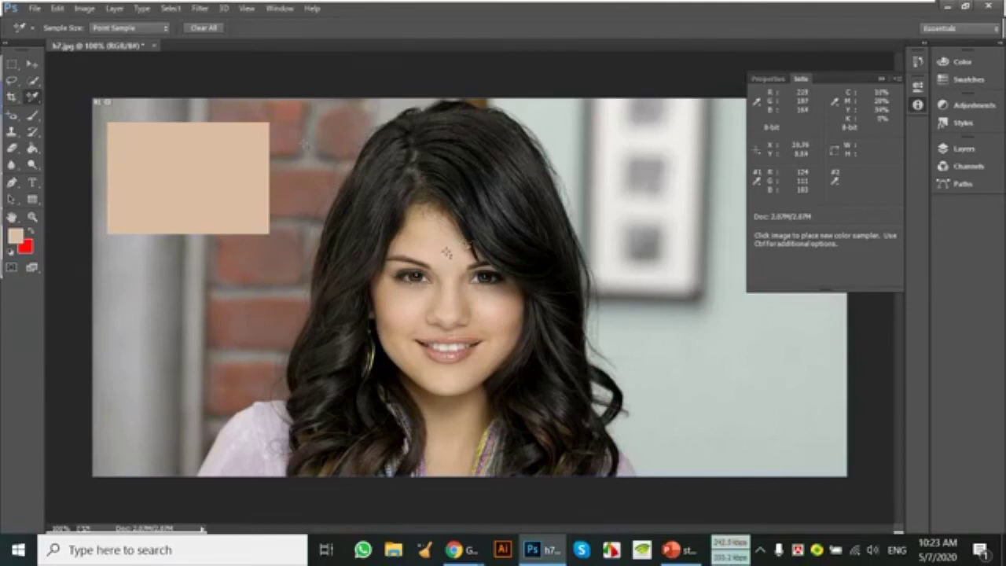
{"action": "left_click", "coordinate": [446, 251]}
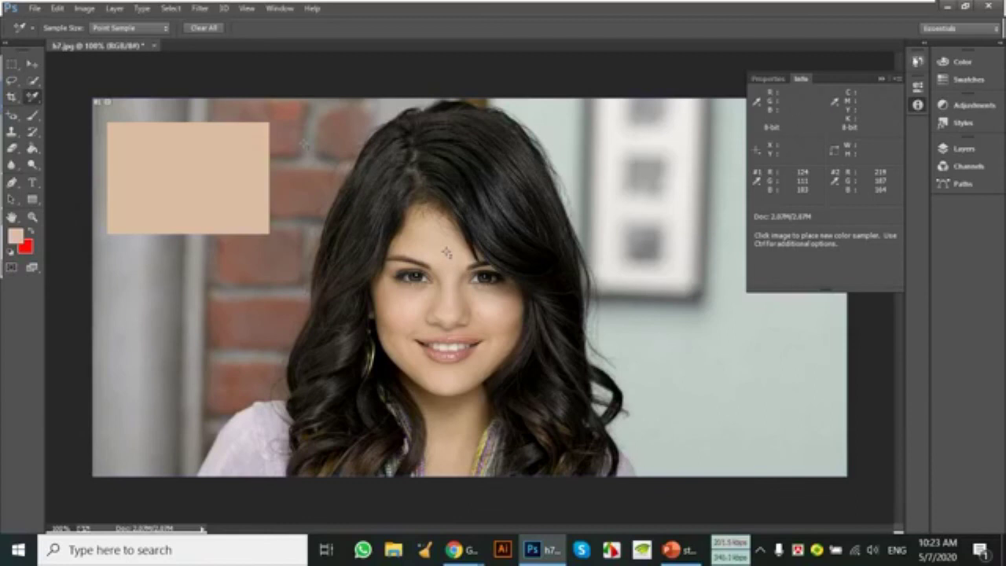
{"action": "left_click", "coordinate": [917, 61]}
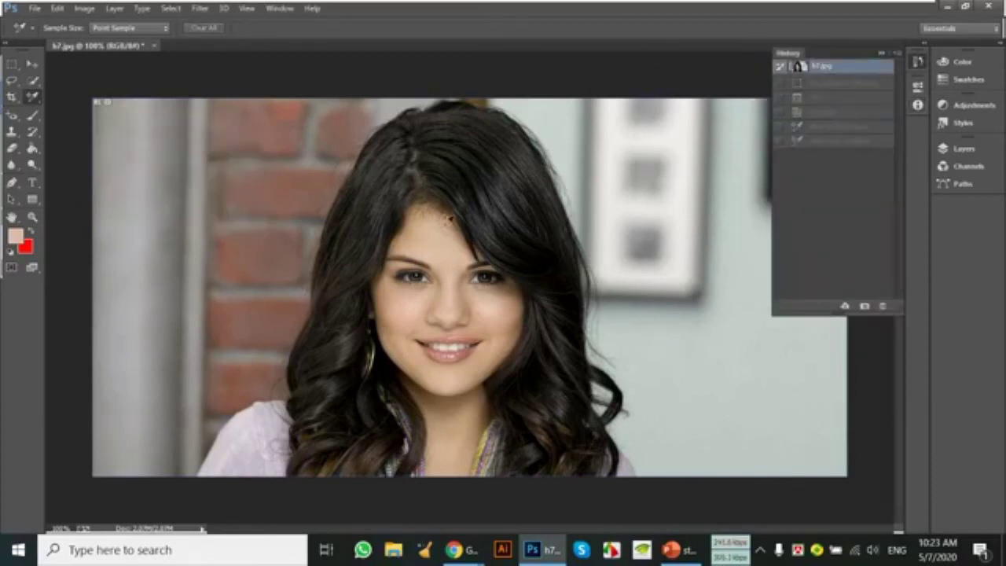
{"action": "left_click", "coordinate": [442, 235]}
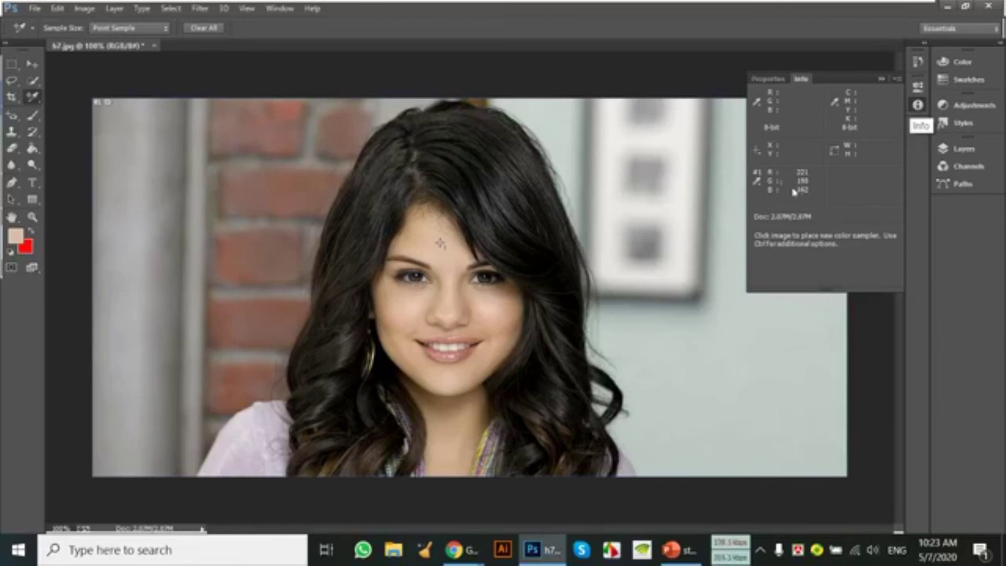
Step: Add samplers on hair, face and background up to the 10-sampler limit and dismiss the alert
{"action": "left_click", "coordinate": [564, 276]}
{"action": "left_click", "coordinate": [248, 273]}
{"action": "left_click", "coordinate": [244, 164]}
{"action": "left_click", "coordinate": [555, 156]}
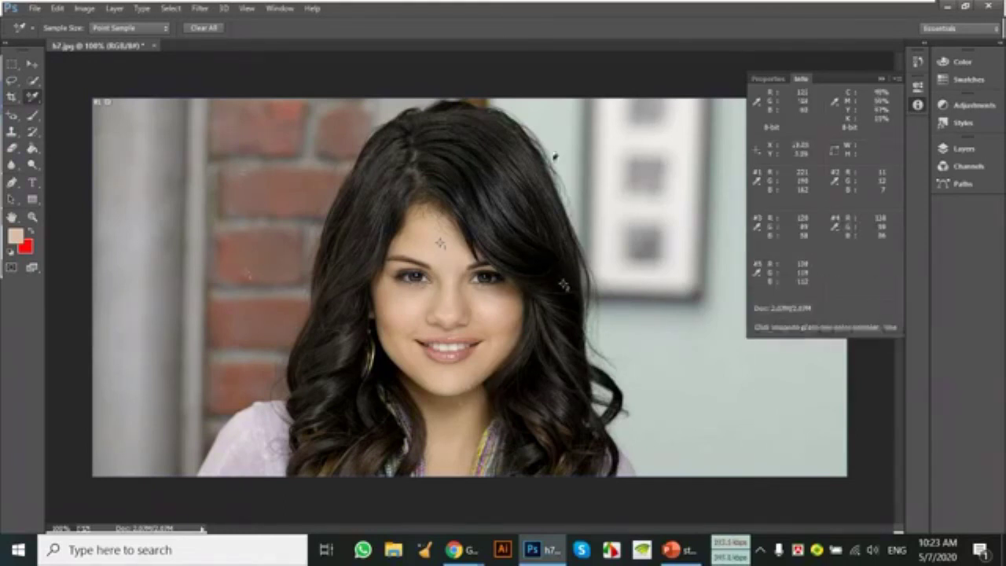
{"action": "left_click", "coordinate": [633, 163]}
{"action": "left_click", "coordinate": [248, 424]}
{"action": "left_click", "coordinate": [270, 424]}
{"action": "left_click", "coordinate": [551, 424]}
{"action": "left_click", "coordinate": [575, 338]}
{"action": "left_click", "coordinate": [520, 196]}
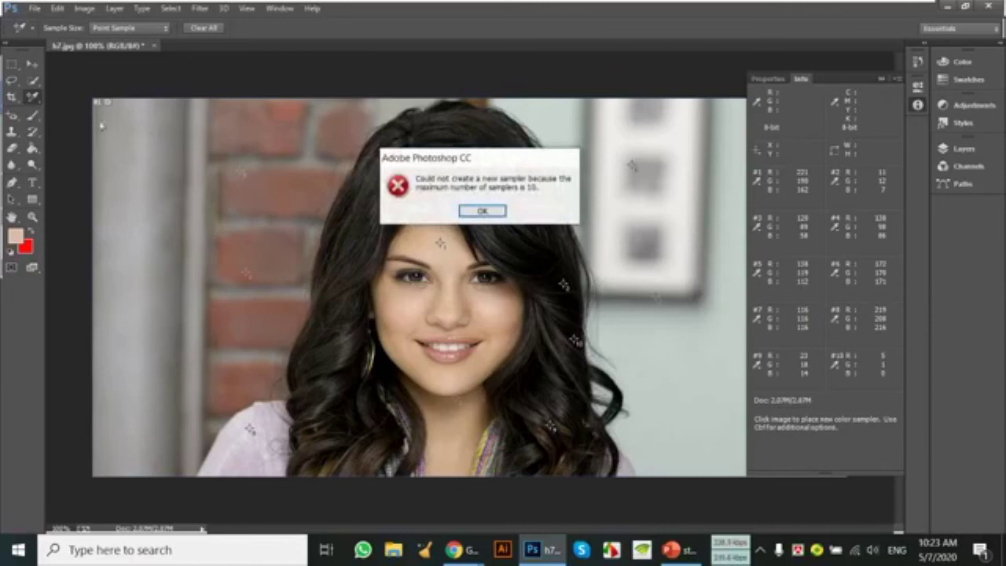
{"action": "left_click", "coordinate": [482, 216]}
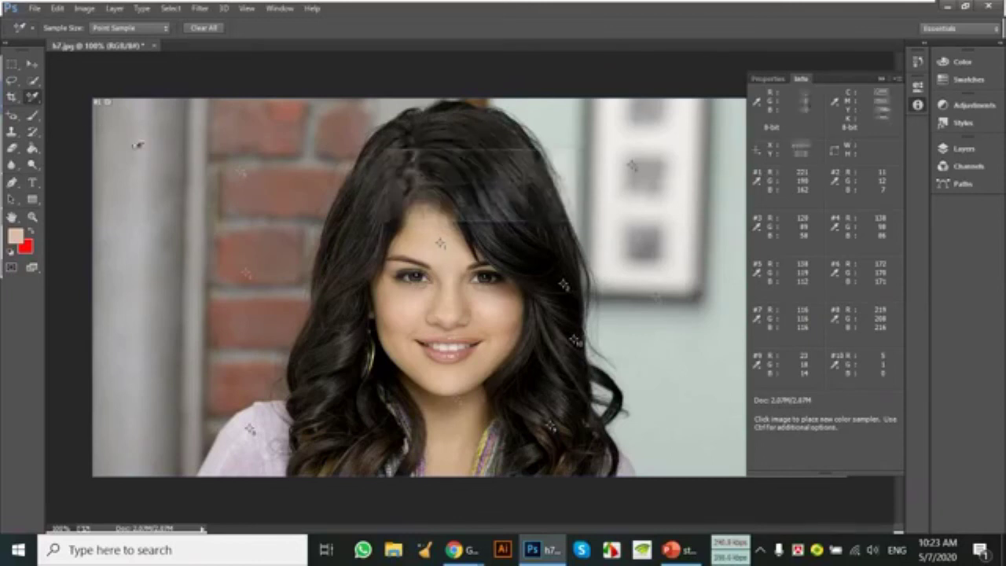
{"action": "right_click", "coordinate": [33, 98]}
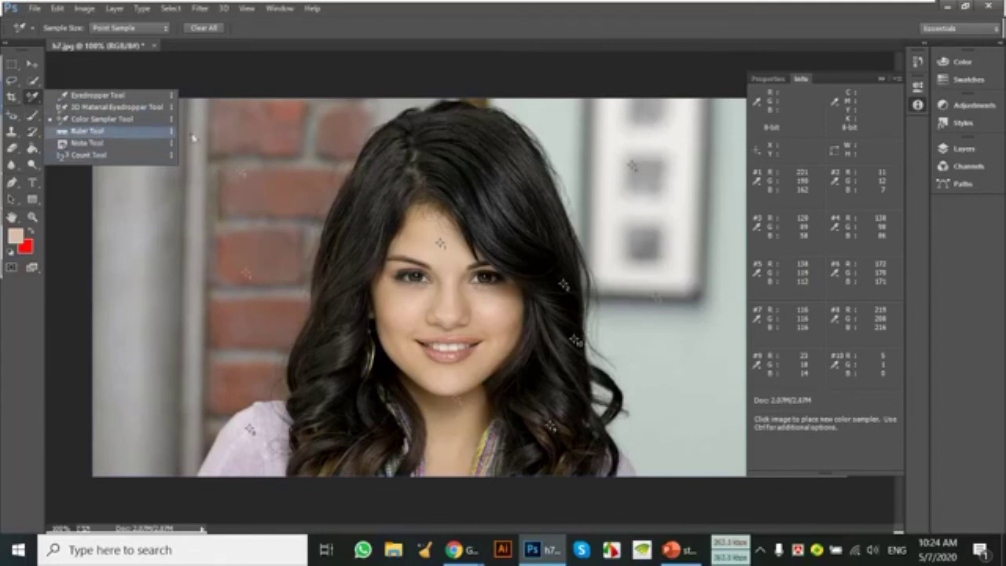
Step: Revert h7.jpg to clear the samplers, then measure across the forehead with the Ruler Tool
{"action": "left_click", "coordinate": [917, 62]}
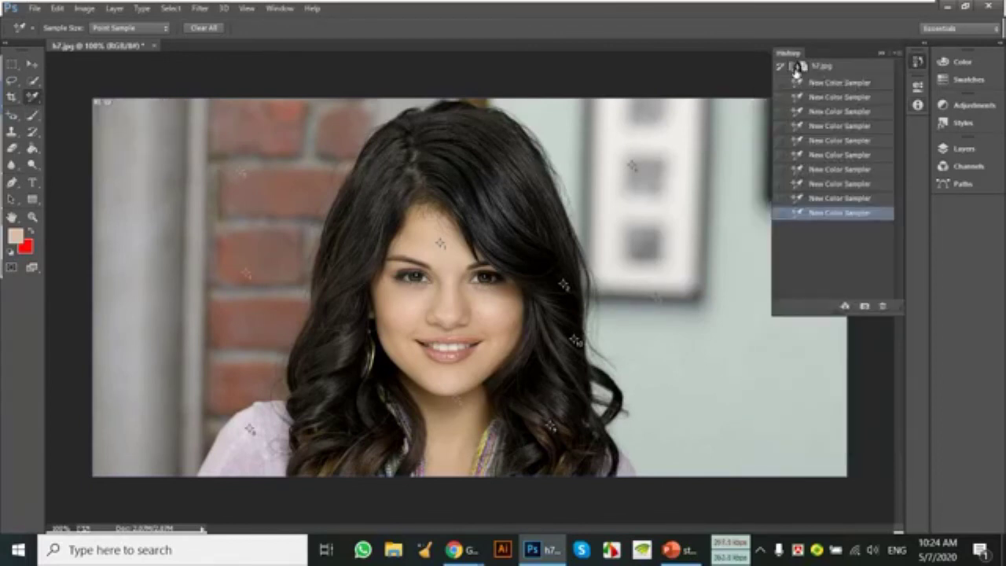
{"action": "left_click", "coordinate": [821, 66]}
{"action": "right_click", "coordinate": [35, 103]}
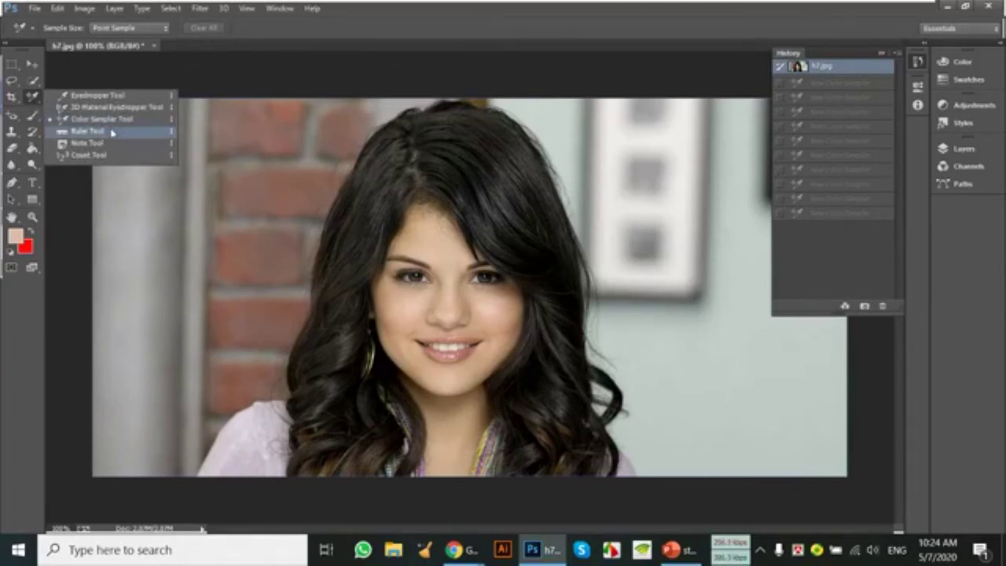
{"action": "left_click", "coordinate": [112, 133]}
{"action": "left_click_drag", "start_coordinate": [192, 225], "coordinate": [572, 228]}
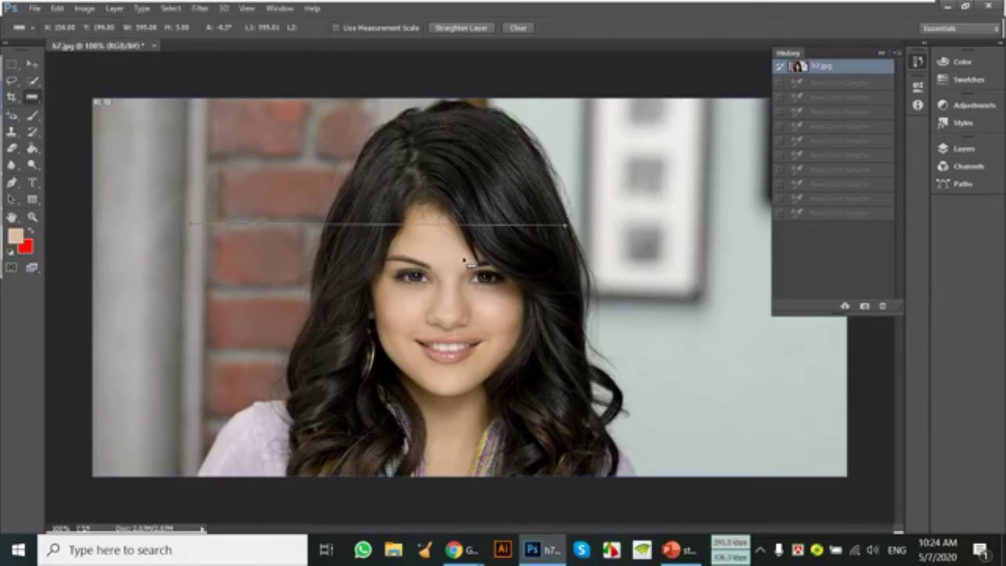
{"action": "key", "text": "ctrl+z"}
{"action": "key", "text": "ctrl+z"}
{"action": "key", "text": "ctrl+z"}
{"action": "left_click", "coordinate": [815, 70]}
{"action": "left_click_drag", "start_coordinate": [353, 226], "coordinate": [363, 202]}
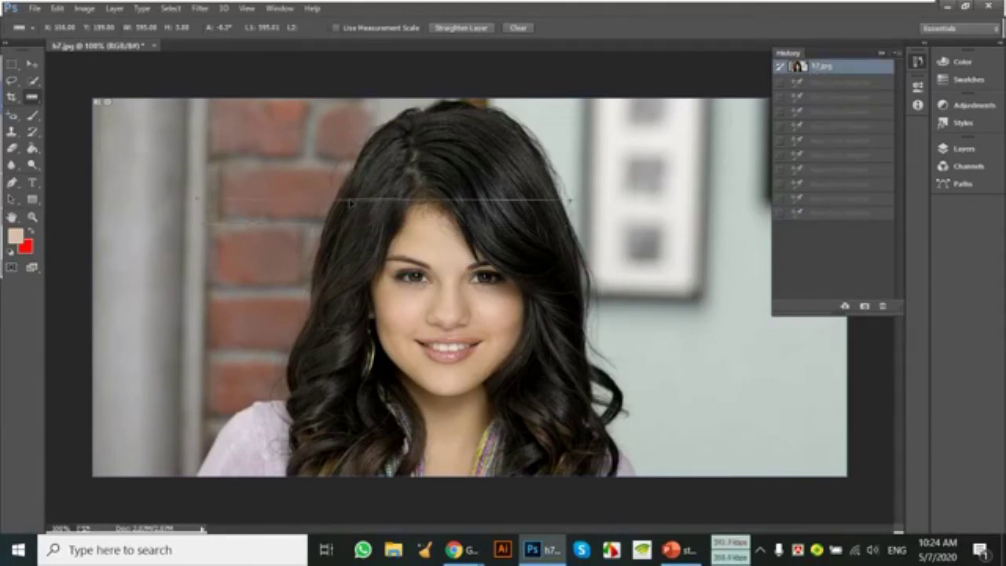
{"action": "left_click_drag", "start_coordinate": [290, 200], "coordinate": [287, 162]}
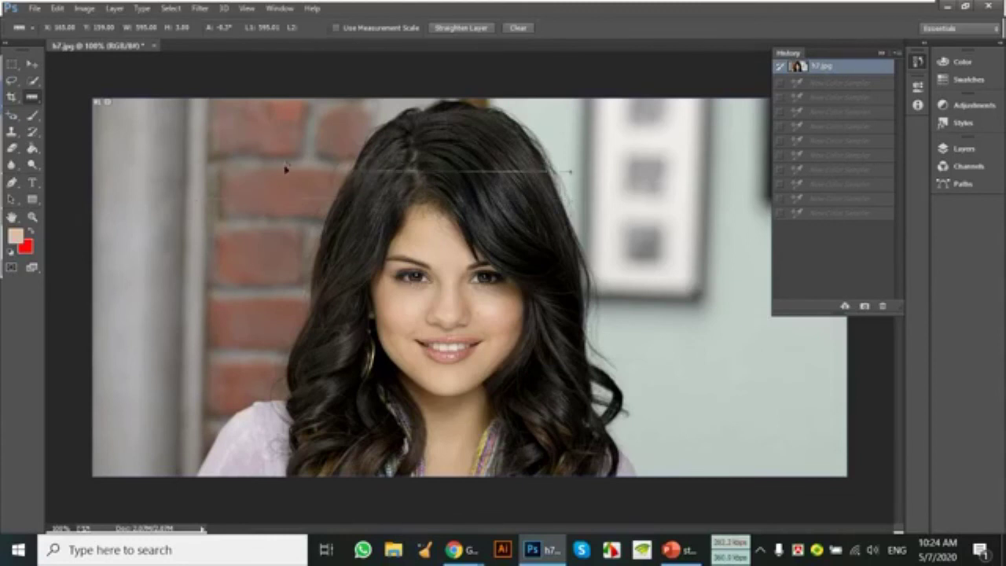
Step: Draw and reposition a new measuring line across the face toward the eye
{"action": "left_click_drag", "start_coordinate": [33, 97], "coordinate": [87, 140]}
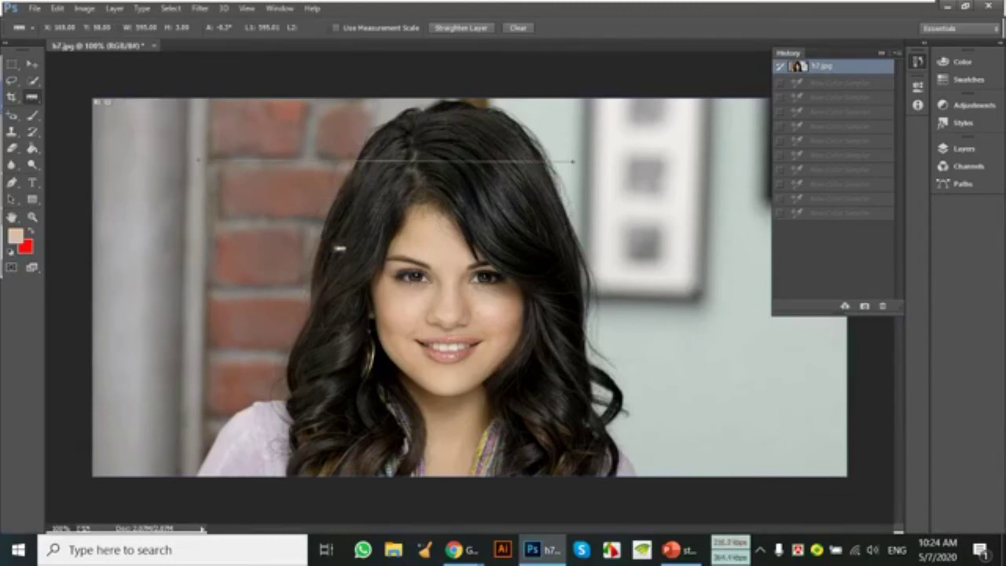
{"action": "mouse_move", "coordinate": [579, 246]}
{"action": "left_mouse_down"}
{"action": "mouse_move", "coordinate": [364, 238]}
{"action": "mouse_move", "coordinate": [321, 247]}
{"action": "left_mouse_up"}
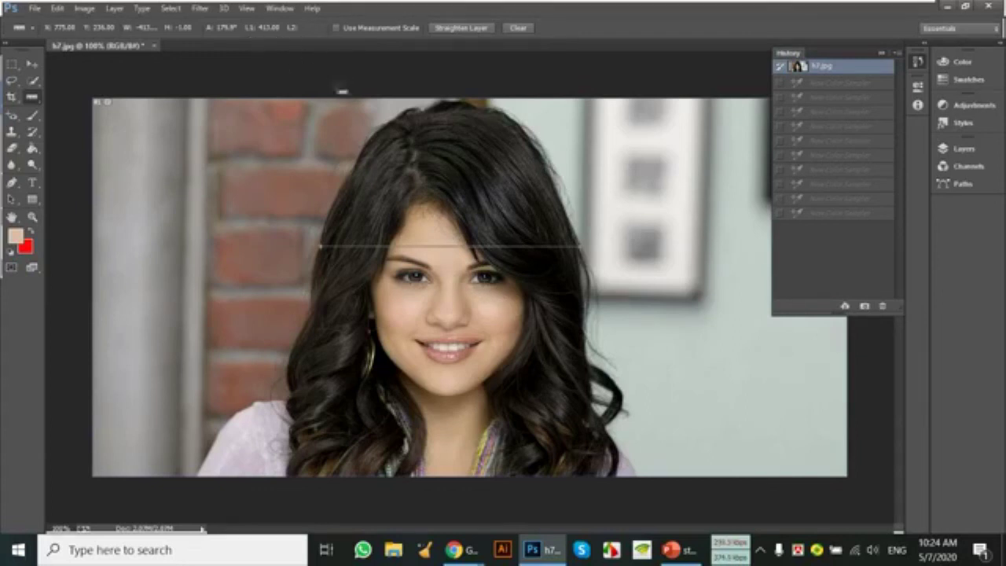
{"action": "mouse_move", "coordinate": [449, 247]}
{"action": "left_mouse_down"}
{"action": "mouse_move", "coordinate": [229, 156]}
{"action": "mouse_move", "coordinate": [247, 171]}
{"action": "mouse_move", "coordinate": [270, 171]}
{"action": "left_mouse_up"}
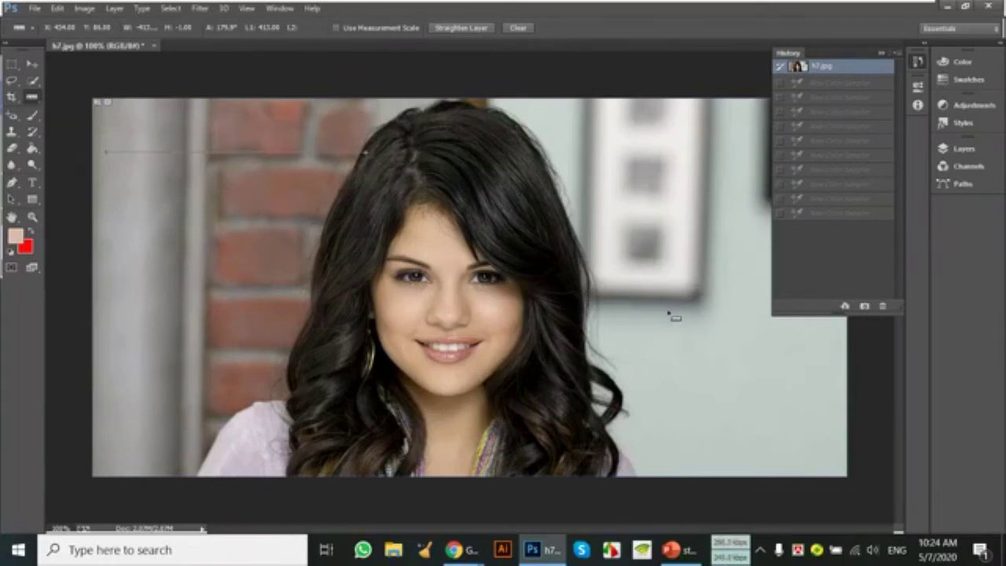
Step: Show the rulers, drag out a vertical guide through the face centre, then remove it
{"action": "key", "text": "ctrl+r"}
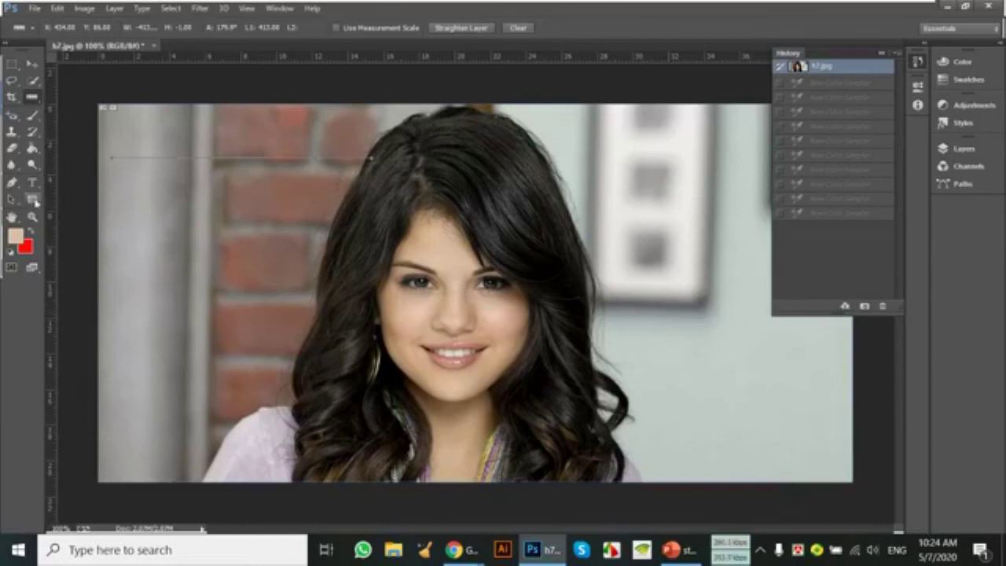
{"action": "mouse_move", "coordinate": [52, 208]}
{"action": "left_mouse_down"}
{"action": "mouse_move", "coordinate": [428, 273]}
{"action": "mouse_move", "coordinate": [280, 256]}
{"action": "left_mouse_up"}
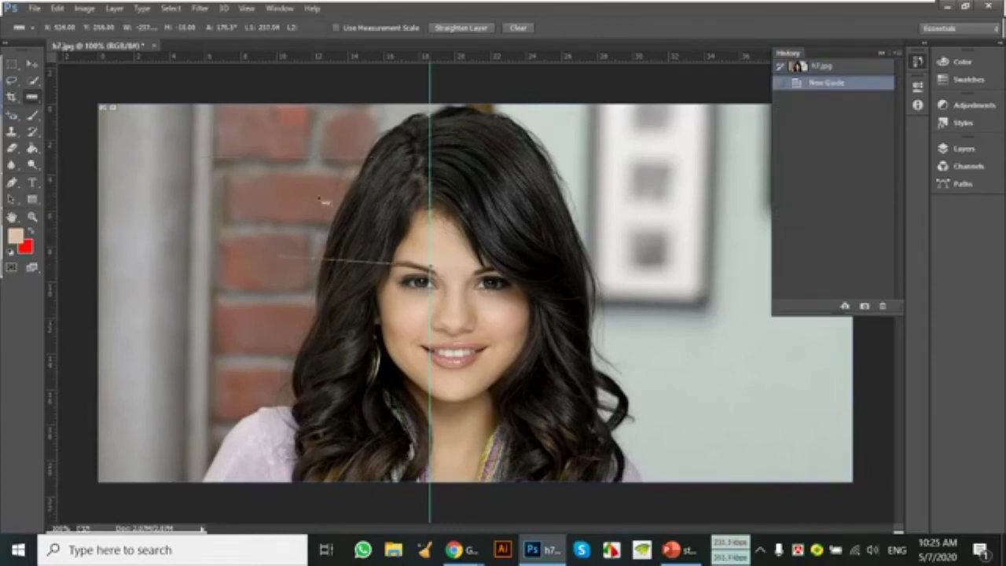
{"action": "key", "text": "v"}
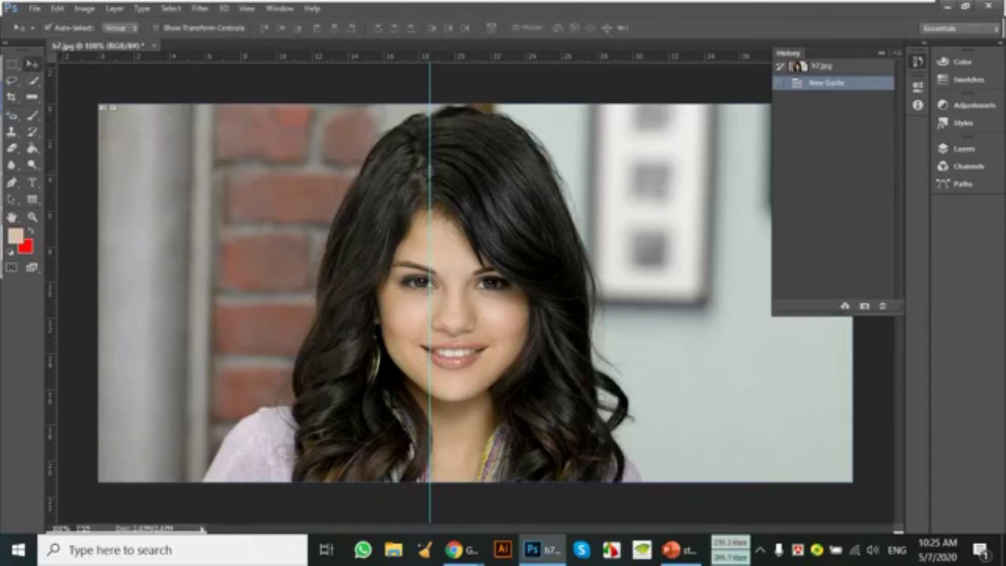
{"action": "left_click_drag", "start_coordinate": [94, 172], "coordinate": [86, 173]}
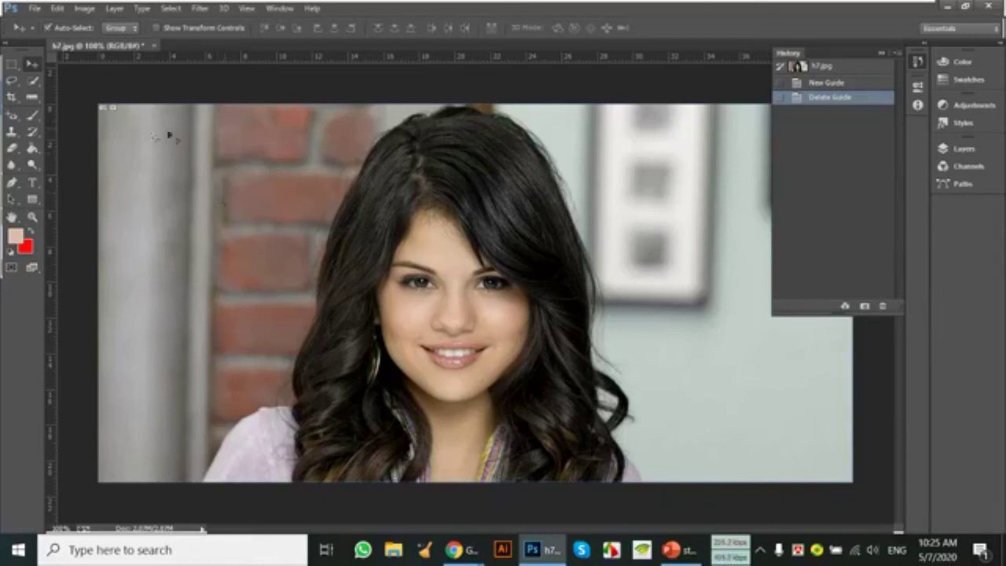
{"action": "left_click", "coordinate": [39, 96]}
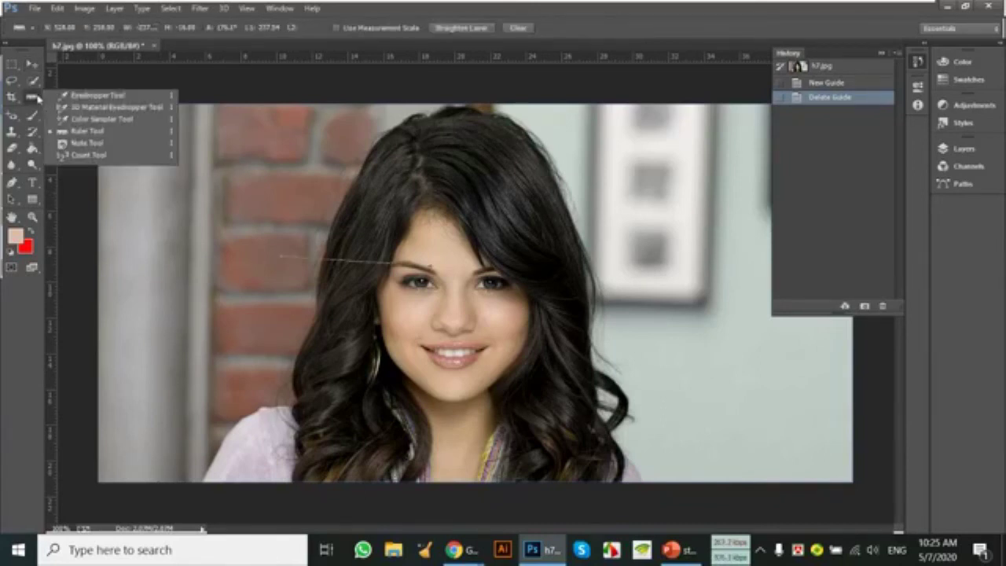
Step: Pin notes on hair, cheek, shoulder and brick wall reading 'Hehe', 'fdgdgdf', 'sdf' and 'dfdgdfg'
{"action": "left_click", "coordinate": [82, 144]}
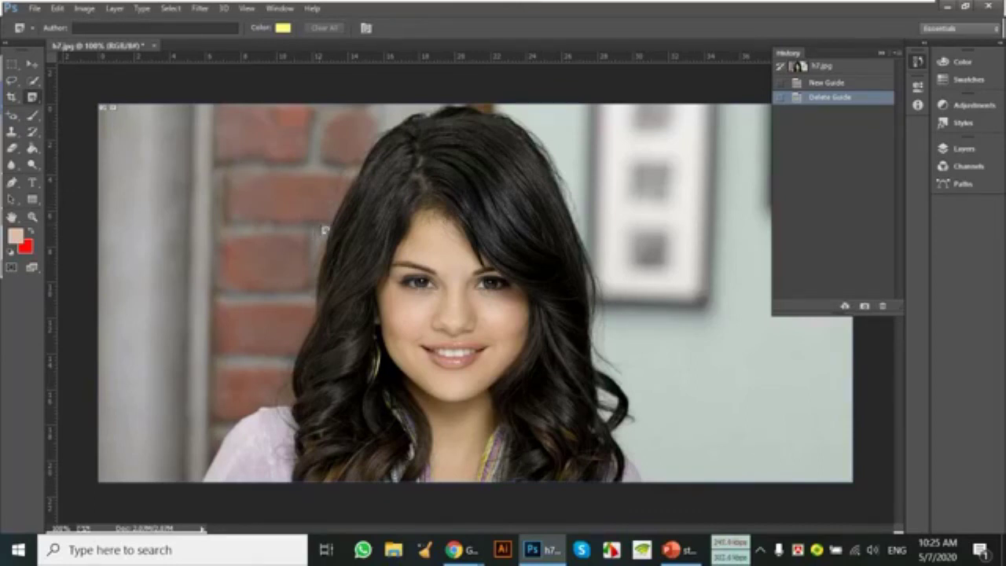
{"action": "left_click", "coordinate": [494, 162]}
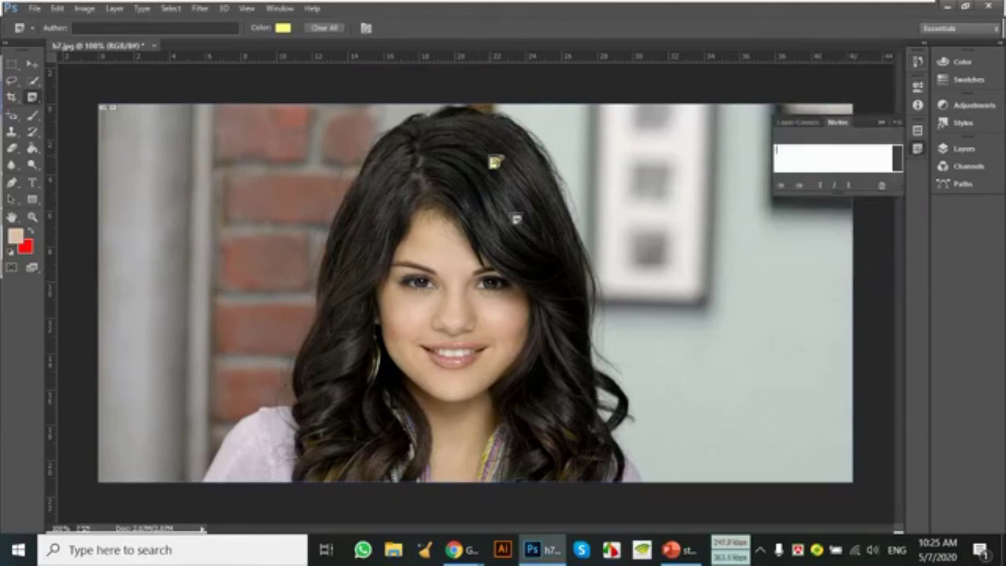
{"action": "type", "text": "Hehe"}
{"action": "left_click", "coordinate": [553, 312]}
{"action": "type", "text": "fdgdgdf"}
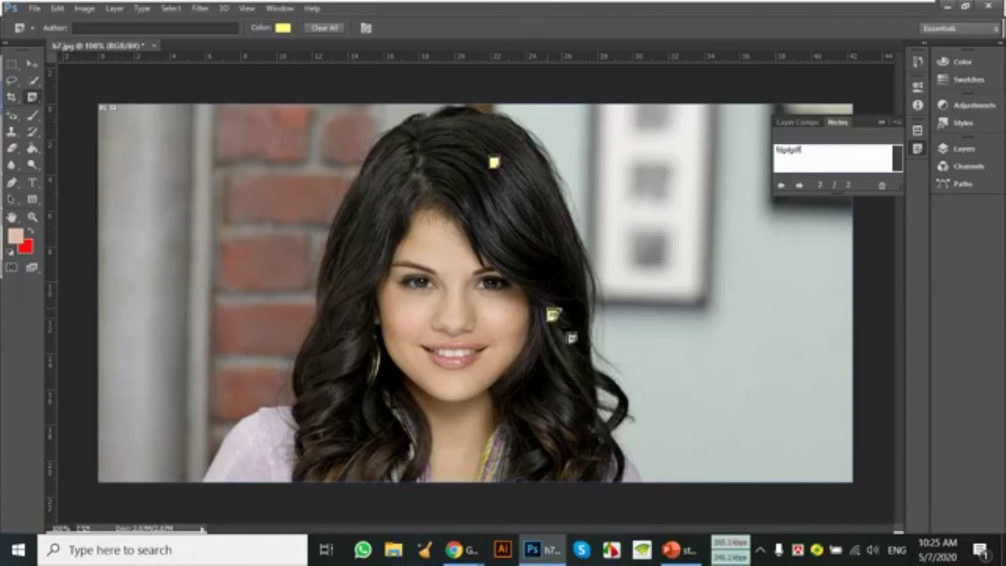
{"action": "left_click", "coordinate": [228, 450]}
{"action": "type", "text": "sdf"}
{"action": "left_click", "coordinate": [208, 230]}
{"action": "type", "text": "dfdgdfg"}
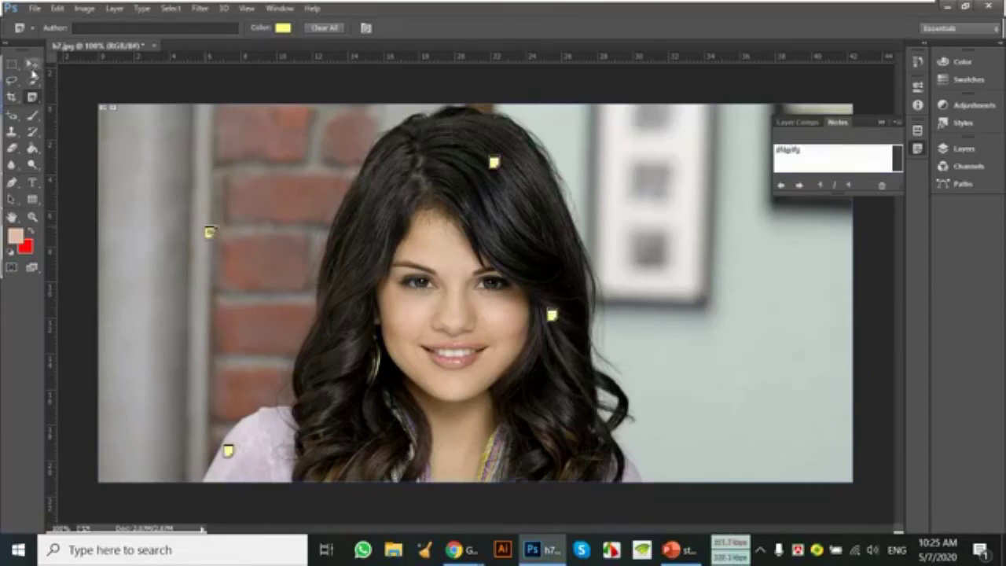
Step: Review the notes beside the cheek, near the shoulder and on the brick wall
{"action": "left_click", "coordinate": [31, 64]}
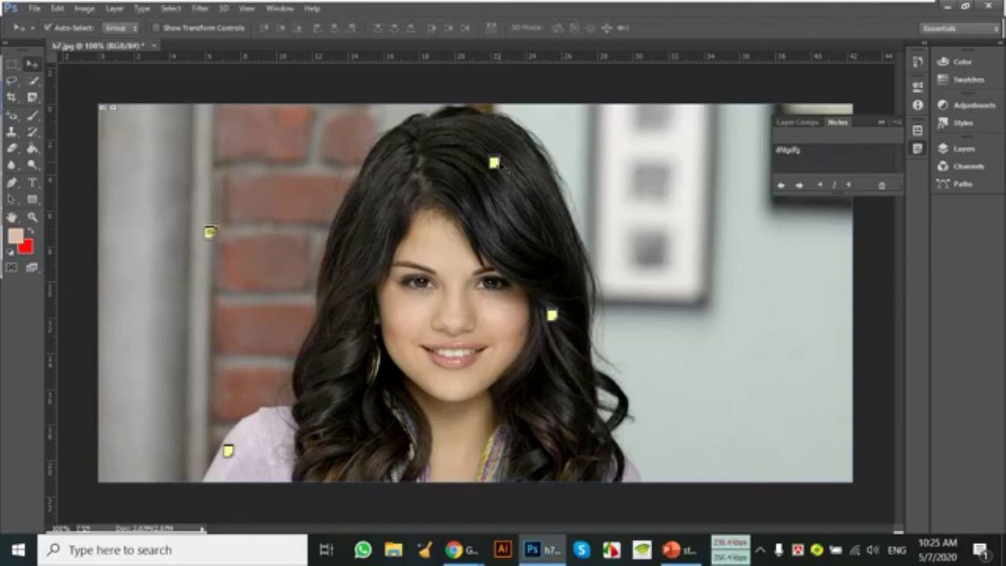
{"action": "left_click", "coordinate": [553, 314]}
{"action": "left_click", "coordinate": [229, 450]}
{"action": "left_click", "coordinate": [209, 231]}
Step: Place five Count Tool markers down the brick wall in h7.jpg
{"action": "left_click", "coordinate": [36, 97]}
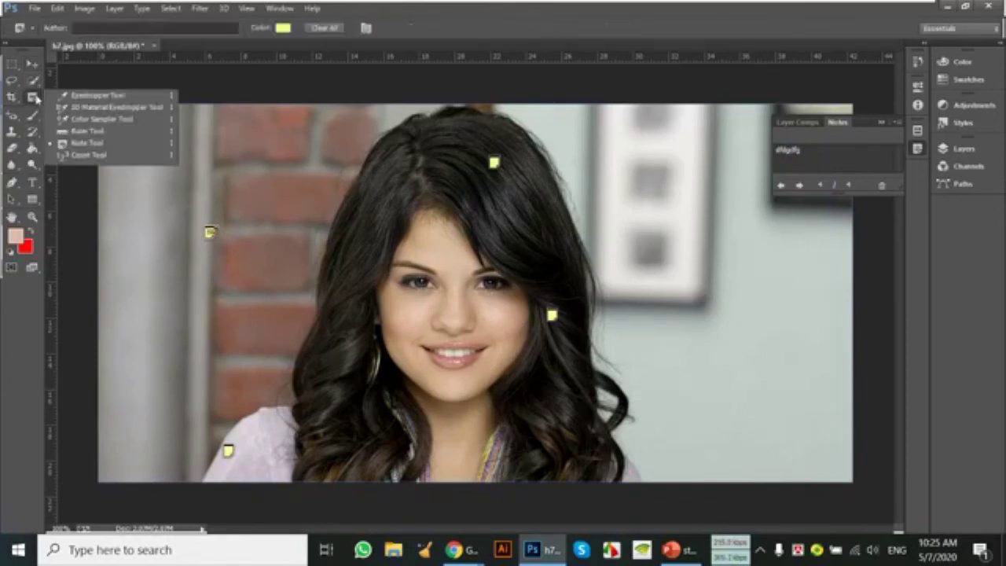
{"action": "left_click", "coordinate": [102, 157]}
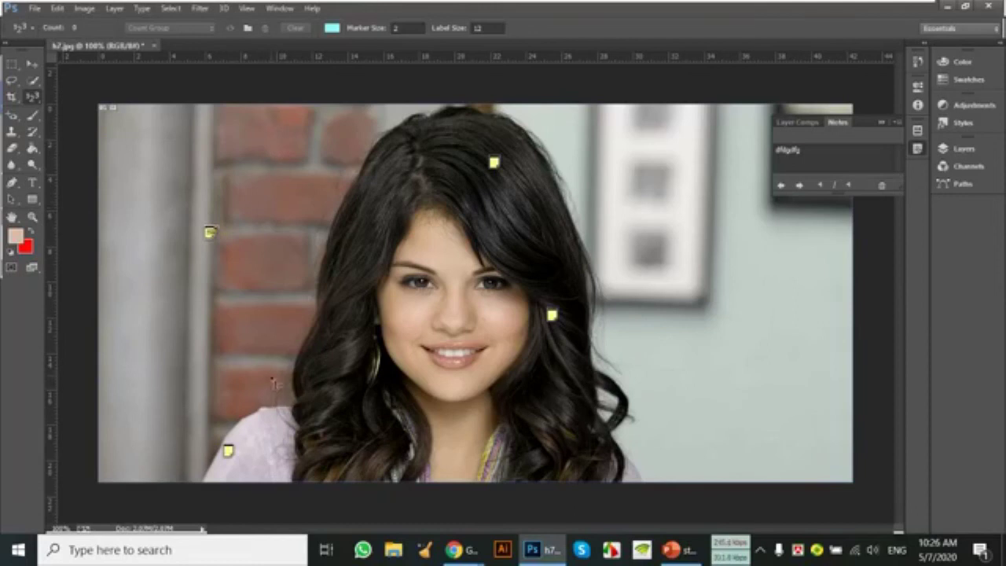
{"action": "left_click", "coordinate": [276, 133]}
{"action": "left_click", "coordinate": [281, 191]}
{"action": "left_click", "coordinate": [281, 256]}
{"action": "left_click", "coordinate": [274, 322]}
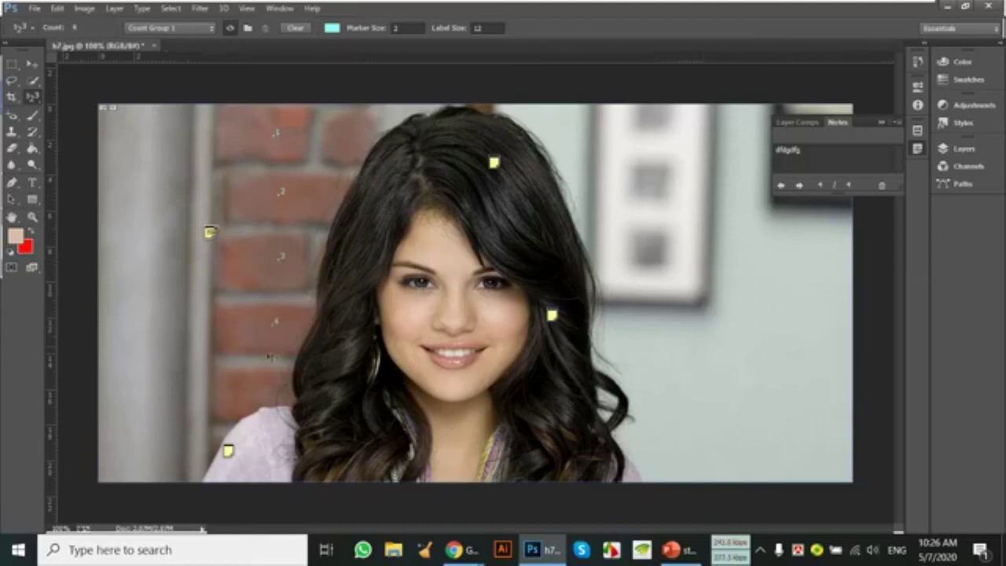
{"action": "left_click", "coordinate": [264, 384]}
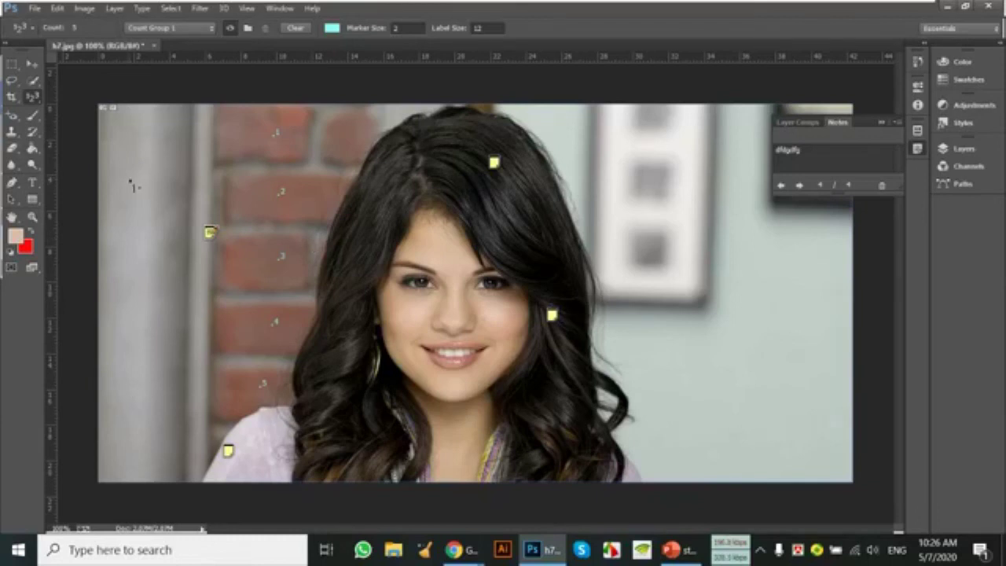
Step: Switch to the Move tool and revert to the h7.jpg History snapshot
{"action": "right_click", "coordinate": [34, 97]}
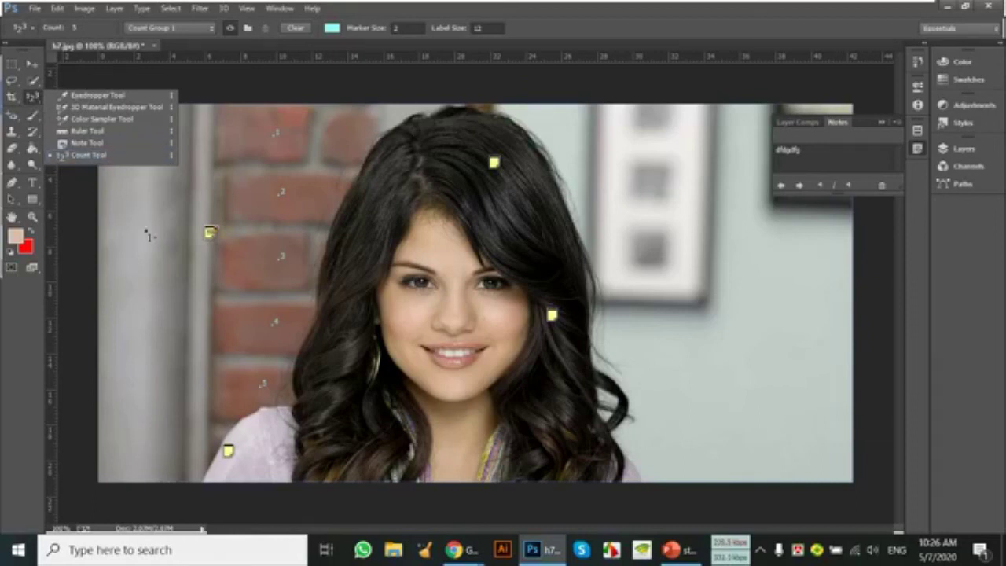
{"action": "left_click", "coordinate": [31, 63]}
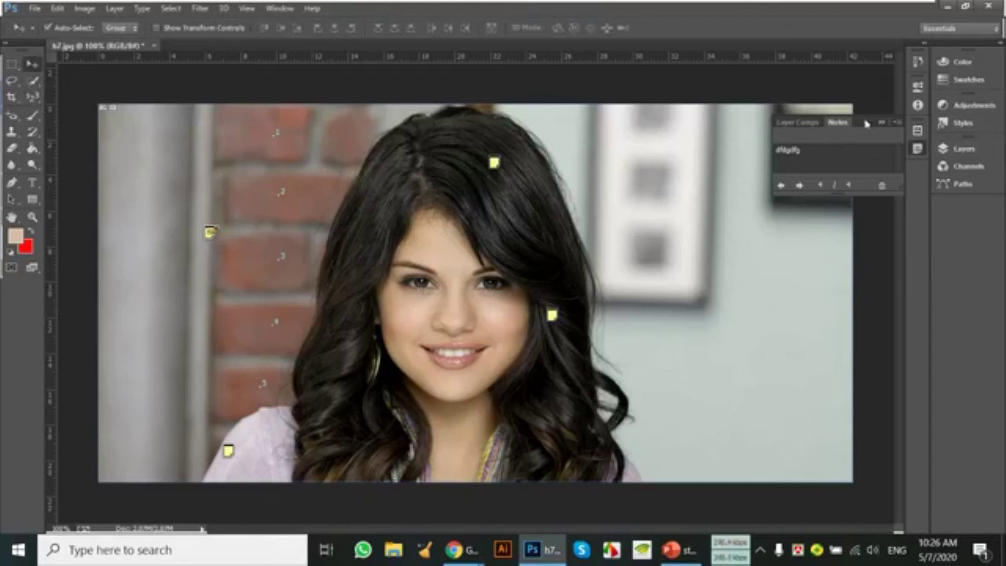
{"action": "left_click", "coordinate": [917, 61]}
{"action": "left_click", "coordinate": [841, 70]}
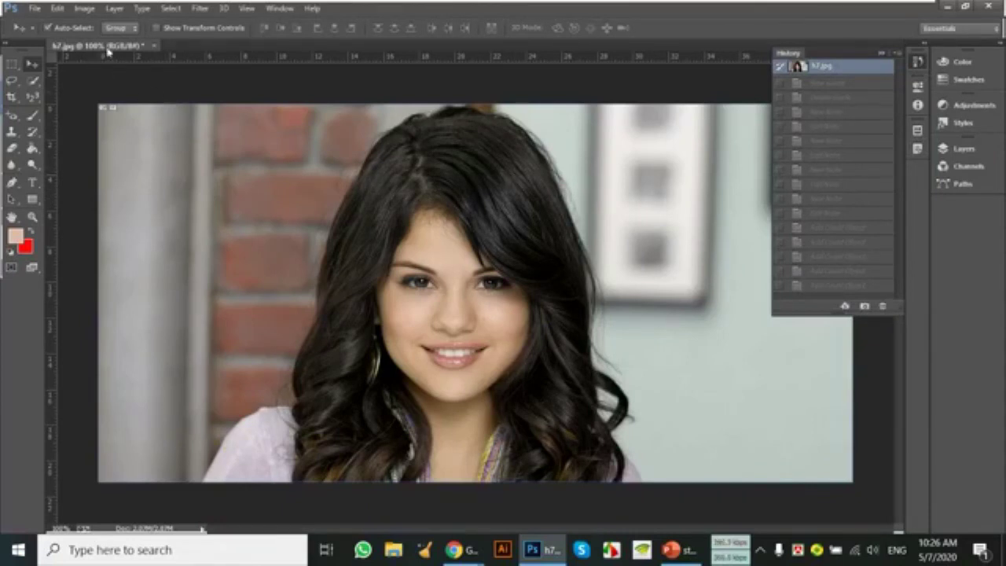
Step: Close h7.jpg without saving and close the History panel
{"action": "left_click", "coordinate": [154, 46]}
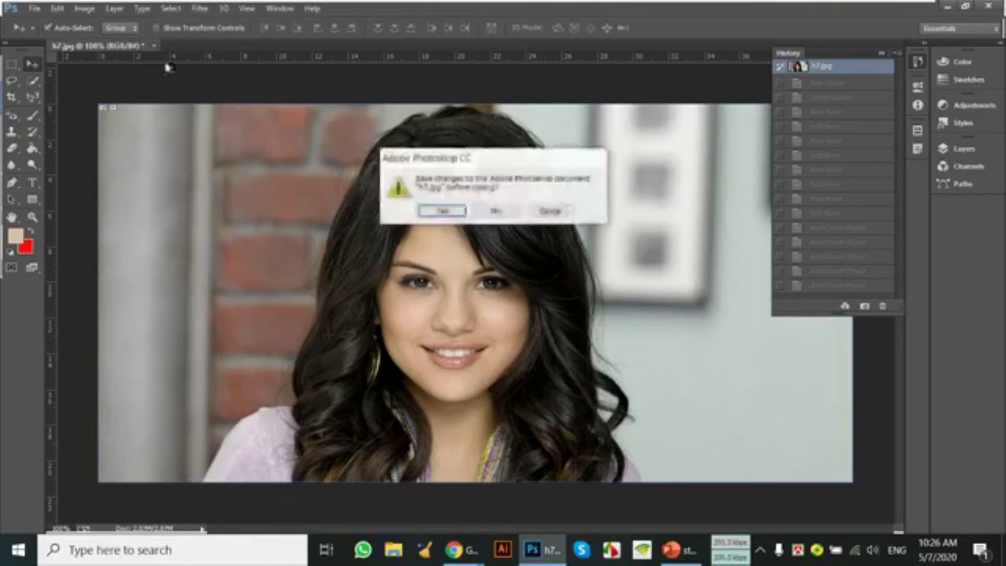
{"action": "left_click", "coordinate": [496, 211]}
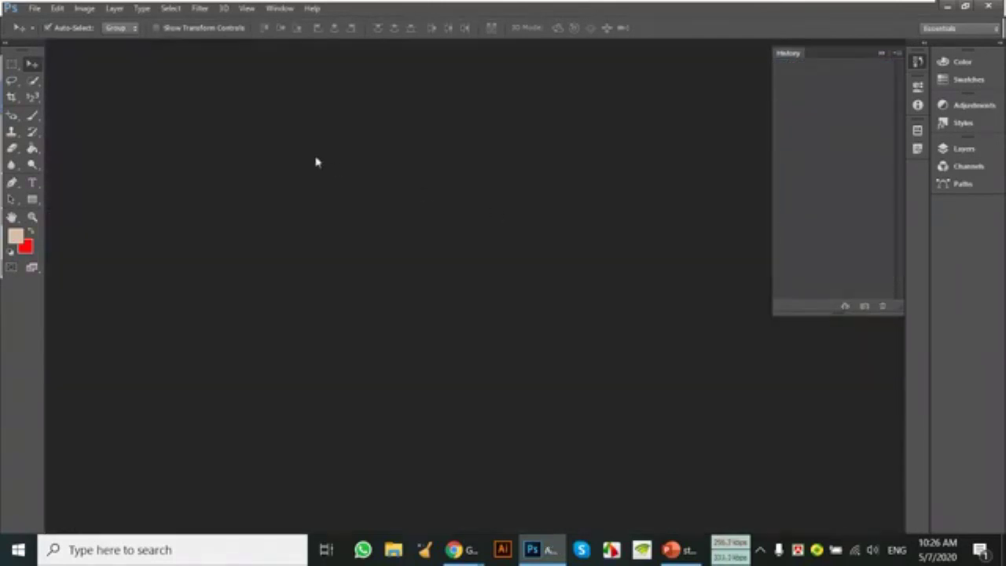
{"action": "left_click", "coordinate": [881, 53]}
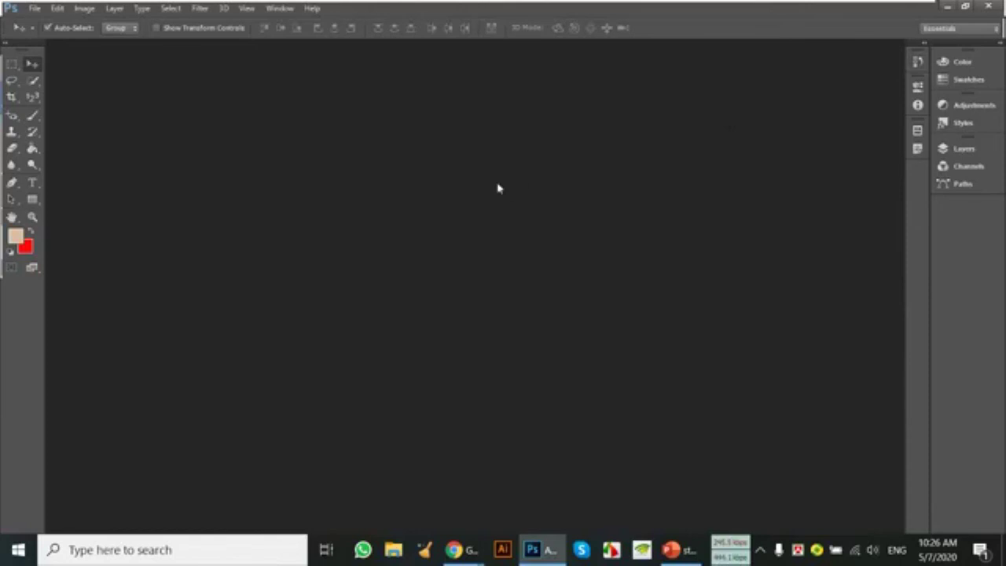
Step: Open 345.jpg and float its window on the right of the workspace
{"action": "double_click", "coordinate": [315, 183]}
{"action": "left_click", "coordinate": [275, 214]}
{"action": "double_click", "coordinate": [275, 214]}
{"action": "mouse_move", "coordinate": [139, 45]}
{"action": "left_mouse_down"}
{"action": "mouse_move", "coordinate": [137, 114]}
{"action": "mouse_move", "coordinate": [174, 116]}
{"action": "left_mouse_up"}
{"action": "left_click_drag", "start_coordinate": [389, 131], "coordinate": [623, 132]}
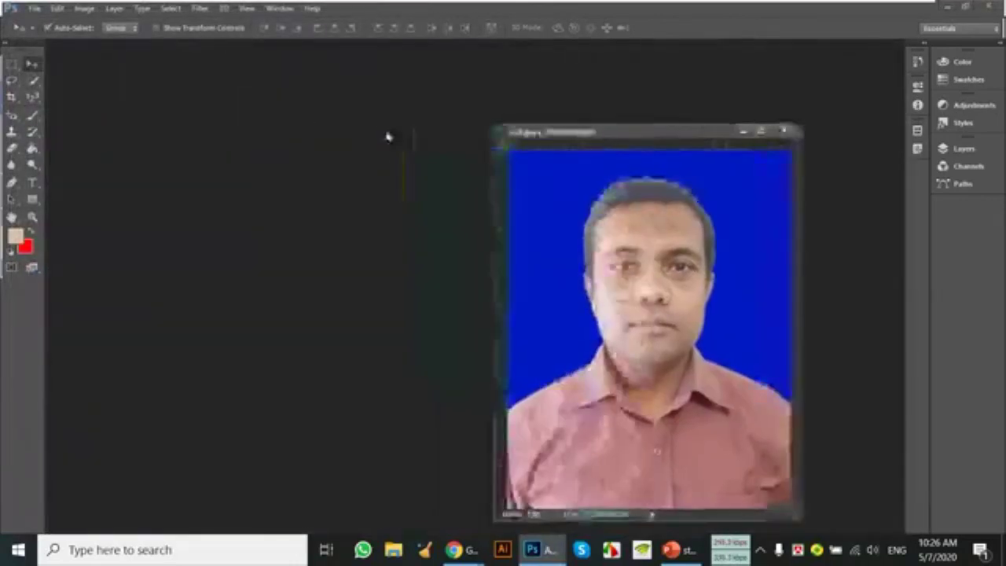
{"action": "left_click", "coordinate": [35, 8]}
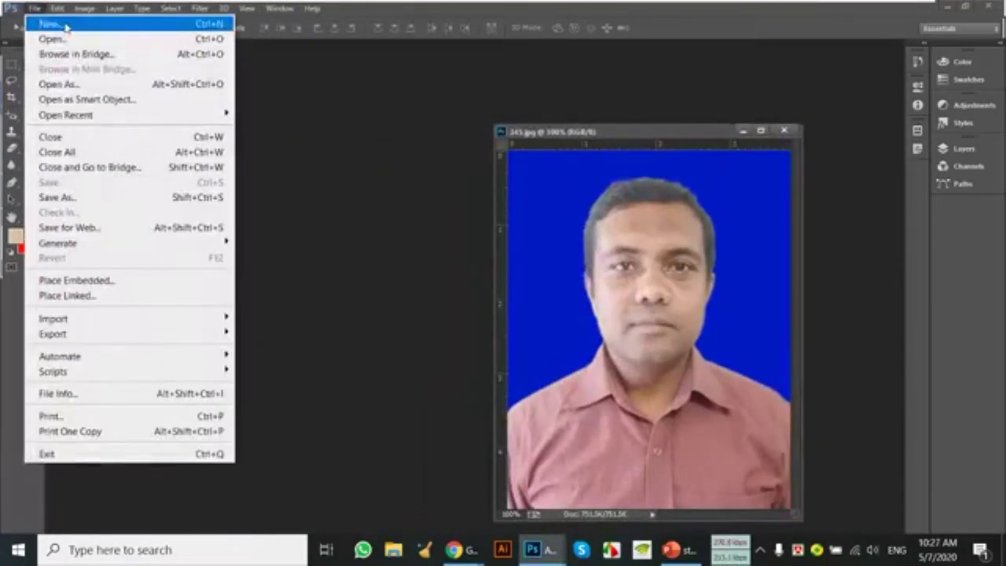
Step: Create a Photo-preset Portrait 4 × 6 document at 300 ppi, floating in its own window
{"action": "left_click", "coordinate": [52, 23]}
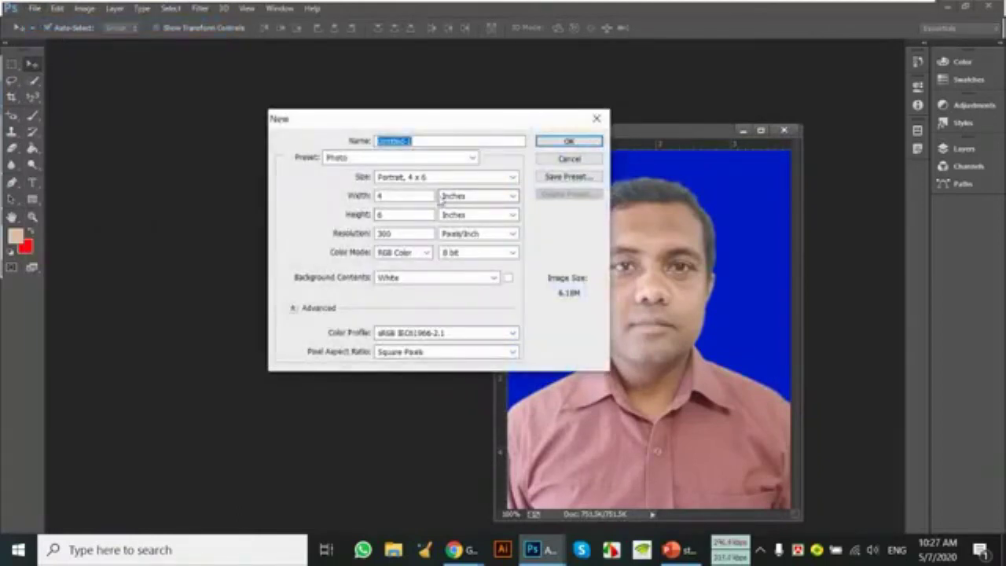
{"action": "left_click", "coordinate": [404, 158]}
{"action": "left_click", "coordinate": [395, 229]}
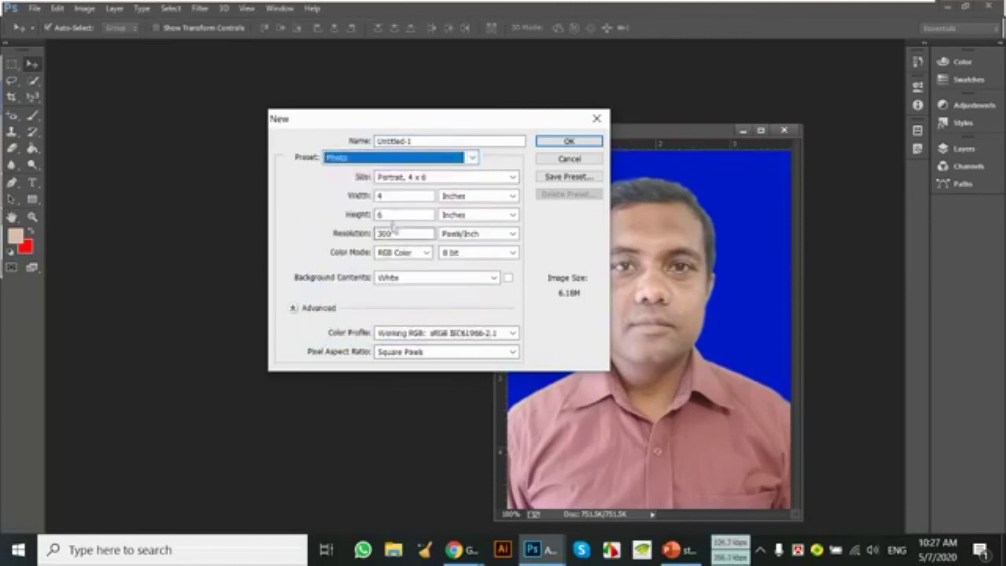
{"action": "left_click", "coordinate": [403, 181]}
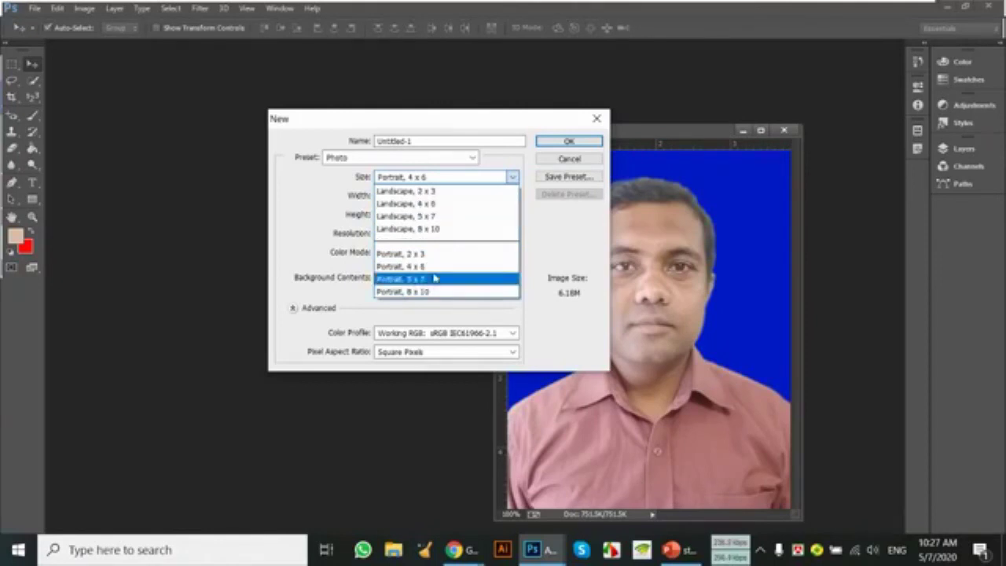
{"action": "left_click", "coordinate": [432, 267]}
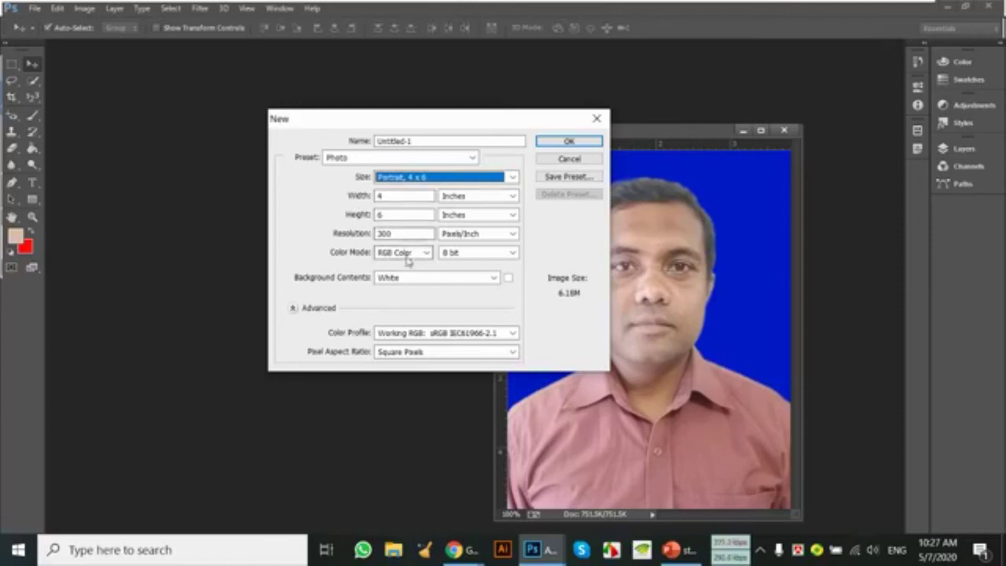
{"action": "left_click", "coordinate": [565, 142]}
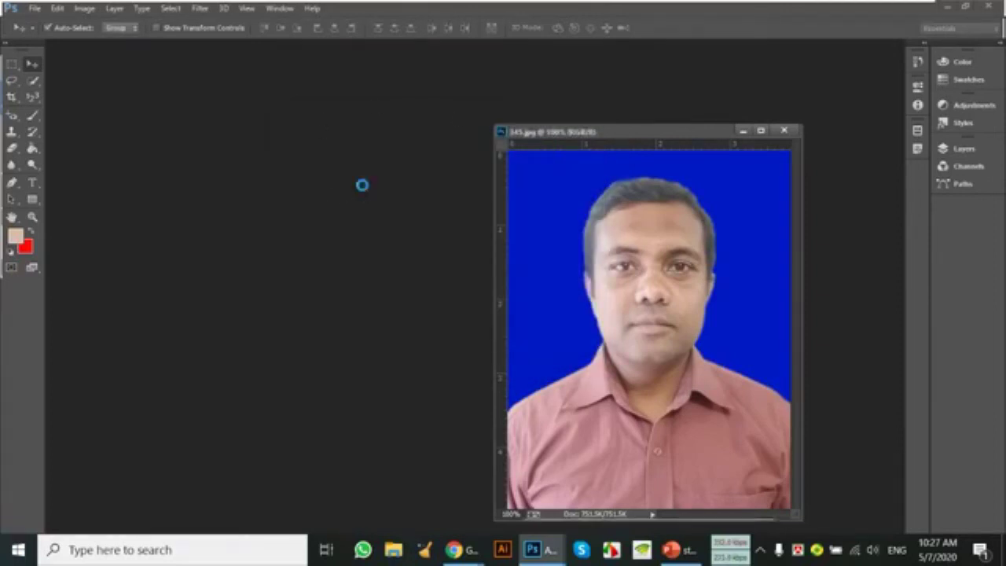
{"action": "mouse_move", "coordinate": [668, 152]}
{"action": "left_mouse_down"}
{"action": "mouse_move", "coordinate": [668, 188]}
{"action": "mouse_move", "coordinate": [680, 188]}
{"action": "mouse_move", "coordinate": [254, 120]}
{"action": "mouse_move", "coordinate": [205, 94]}
{"action": "left_mouse_up"}
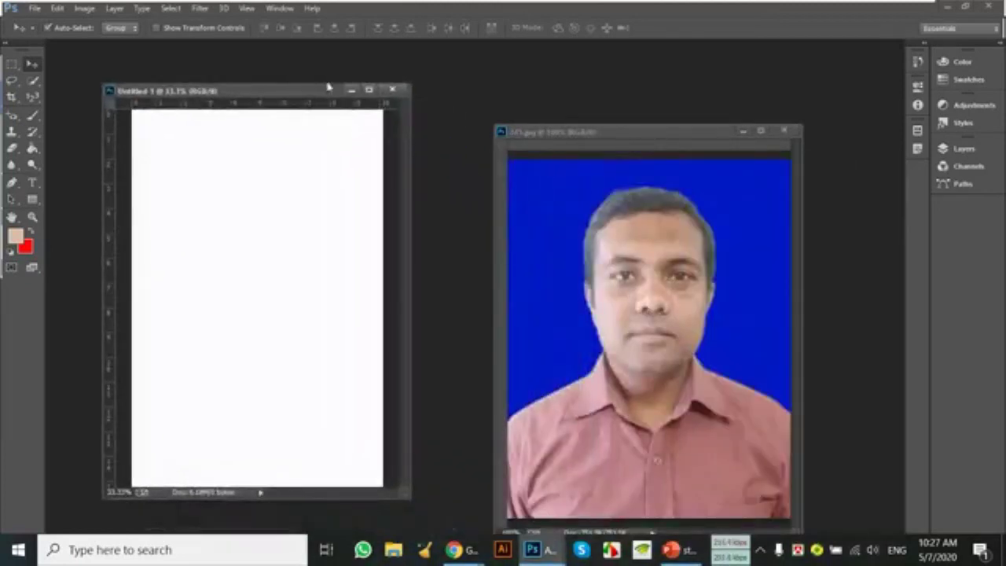
Step: Copy 345.jpg onto Untitled-1 as Layer 1, minimize the photo, dock the sheet as a tab
{"action": "left_click", "coordinate": [660, 259]}
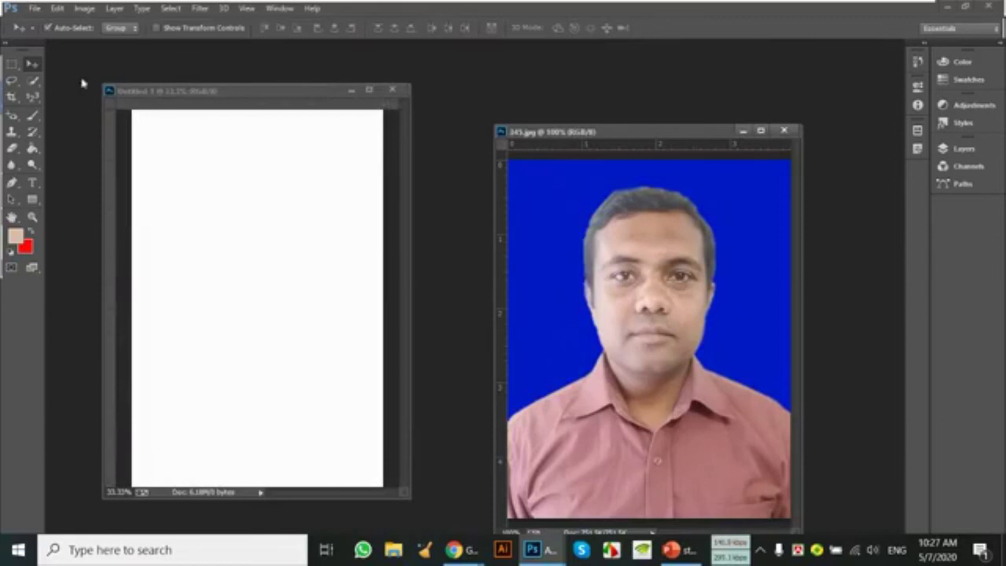
{"action": "mouse_move", "coordinate": [667, 228]}
{"action": "left_mouse_down"}
{"action": "mouse_move", "coordinate": [305, 253]}
{"action": "mouse_move", "coordinate": [272, 222]}
{"action": "left_mouse_up"}
{"action": "left_click", "coordinate": [370, 91]}
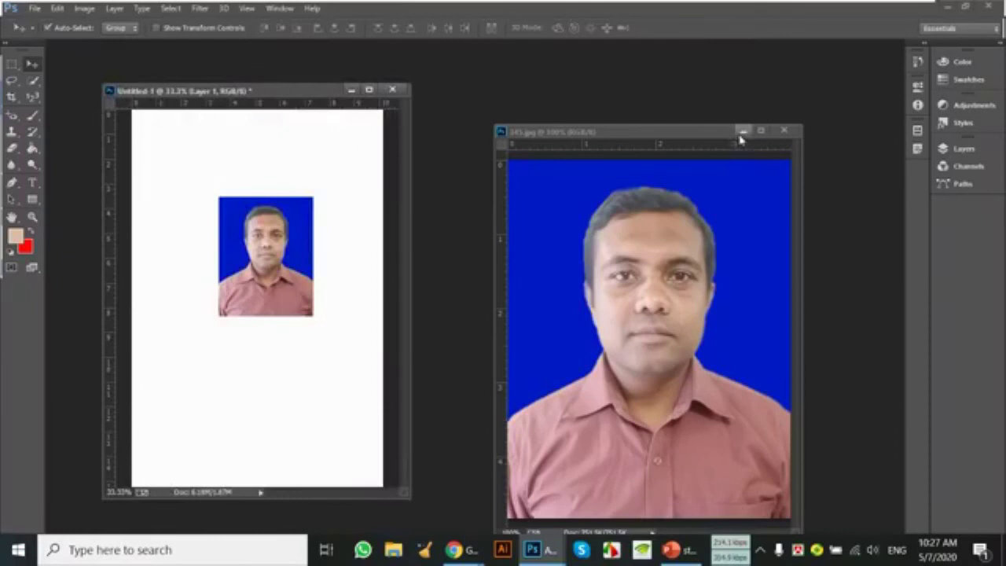
{"action": "left_click", "coordinate": [739, 133]}
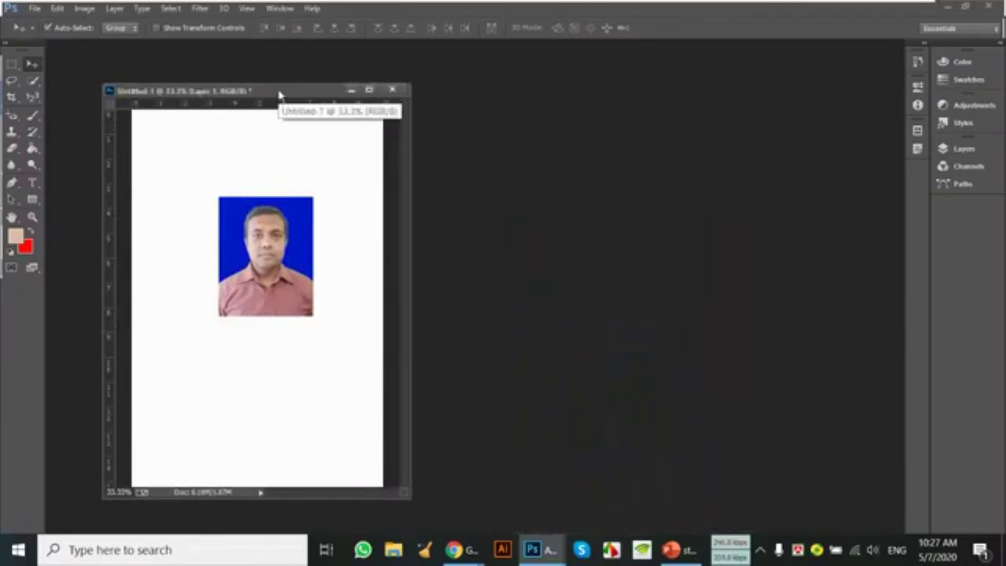
{"action": "left_click_drag", "start_coordinate": [279, 95], "coordinate": [285, 50]}
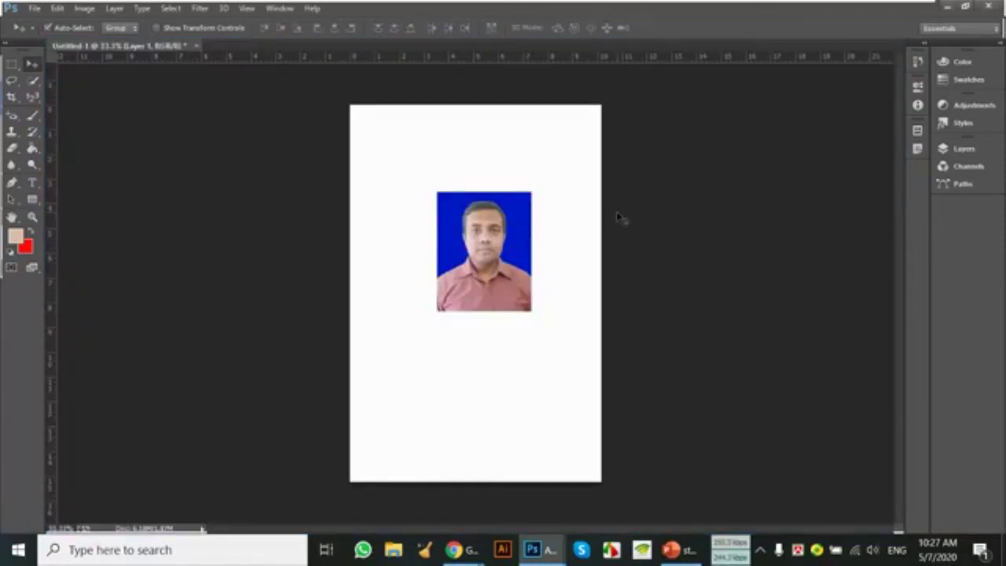
Step: Place the photo in the top-left corner and Alt-drag copies down the left column
{"action": "key", "text": "ctrl+plus"}
{"action": "key", "text": "ctrl+minus"}
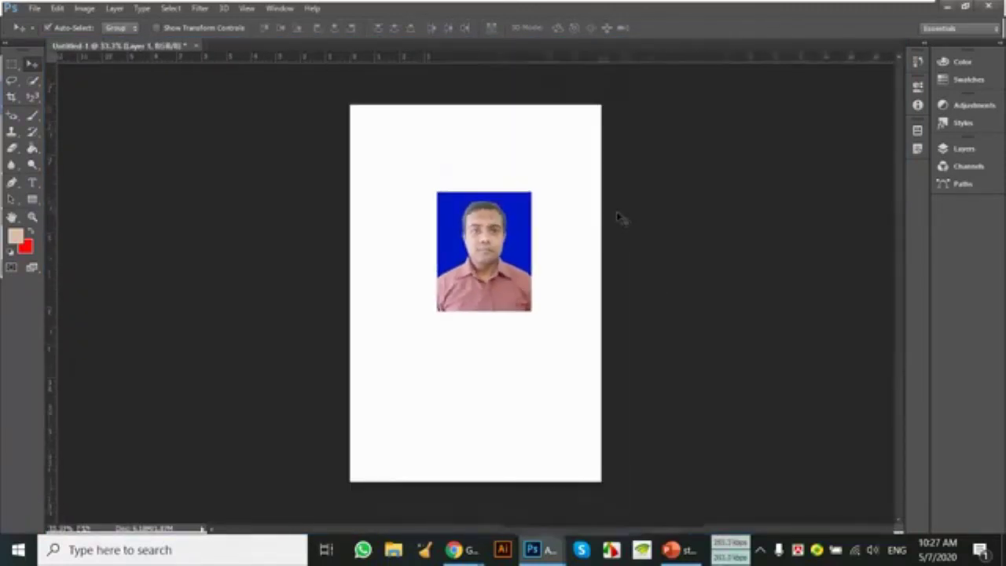
{"action": "mouse_move", "coordinate": [511, 270]}
{"action": "left_mouse_down"}
{"action": "mouse_move", "coordinate": [430, 221]}
{"action": "mouse_move", "coordinate": [422, 184]}
{"action": "mouse_move", "coordinate": [571, 183]}
{"action": "left_mouse_up"}
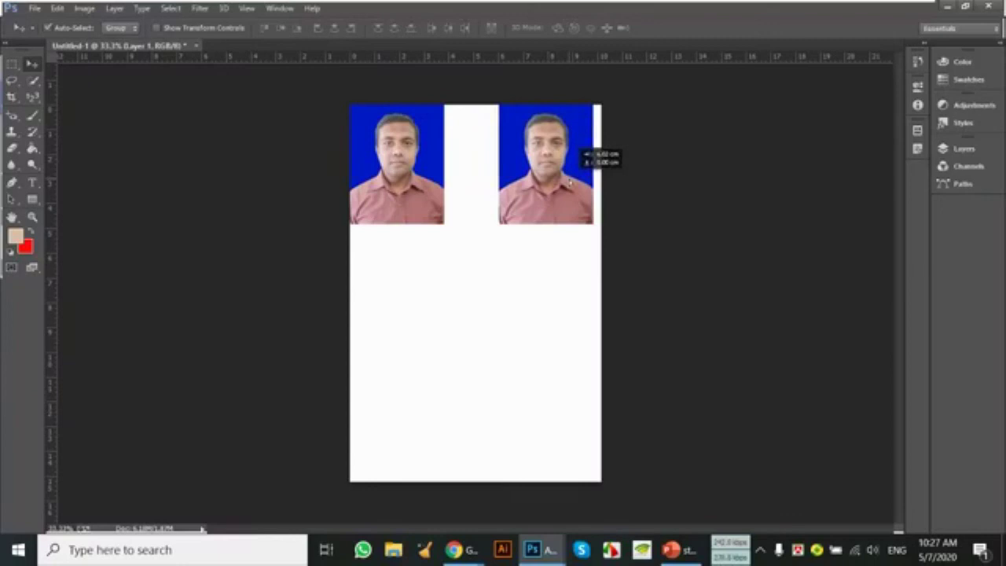
{"action": "left_click_drag", "start_coordinate": [392, 177], "coordinate": [401, 185]}
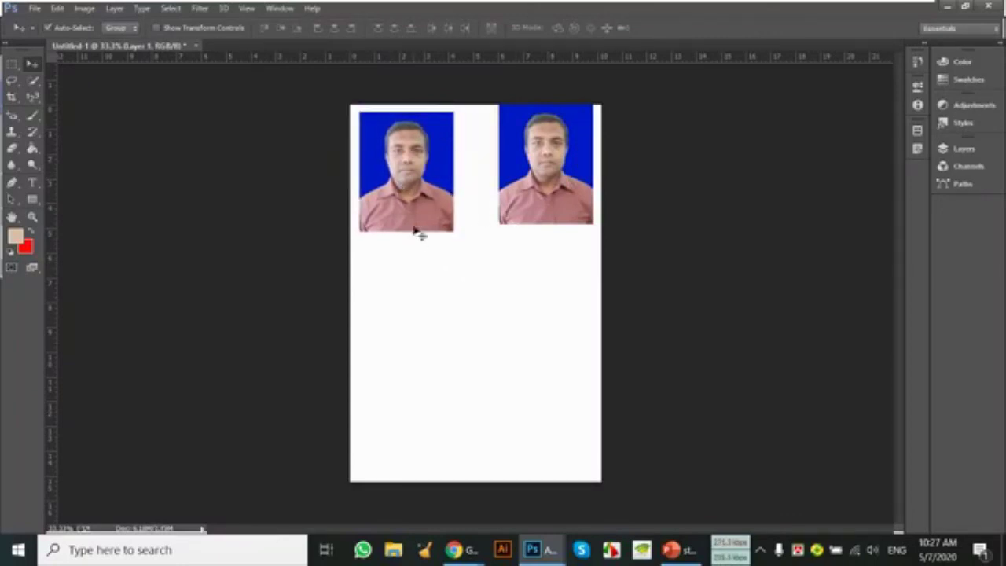
{"action": "left_click_drag", "start_coordinate": [406, 183], "coordinate": [406, 303]}
{"action": "left_click_drag", "start_coordinate": [419, 379], "coordinate": [411, 449]}
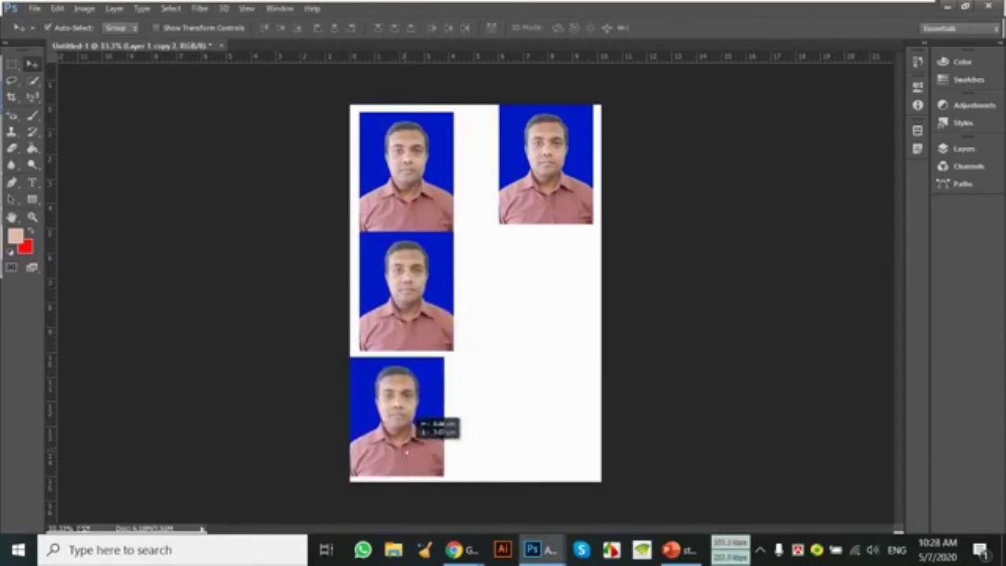
{"action": "left_click_drag", "start_coordinate": [421, 192], "coordinate": [421, 187]}
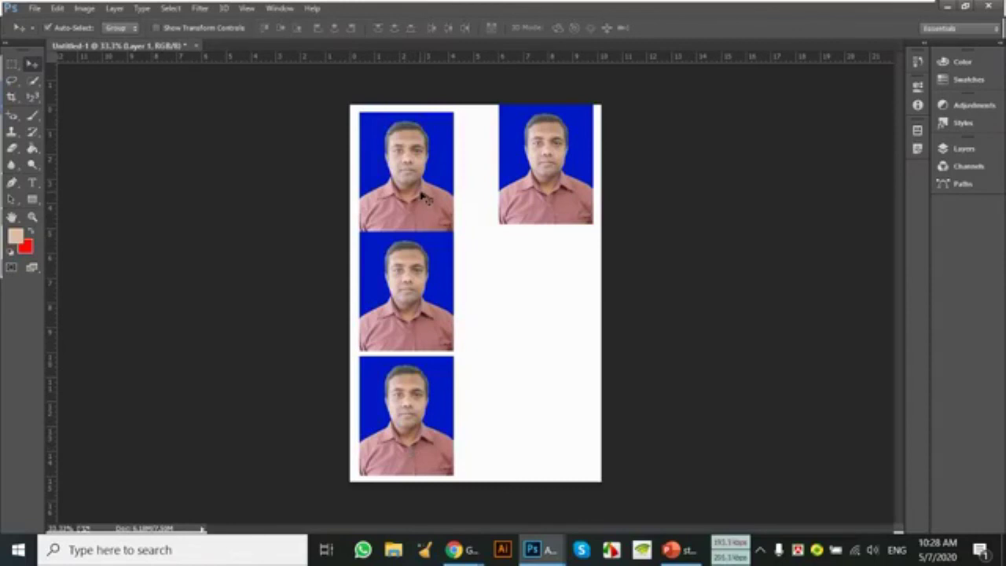
{"action": "key", "text": "Up"}
{"action": "key", "text": "Up"}
{"action": "key", "text": "Up"}
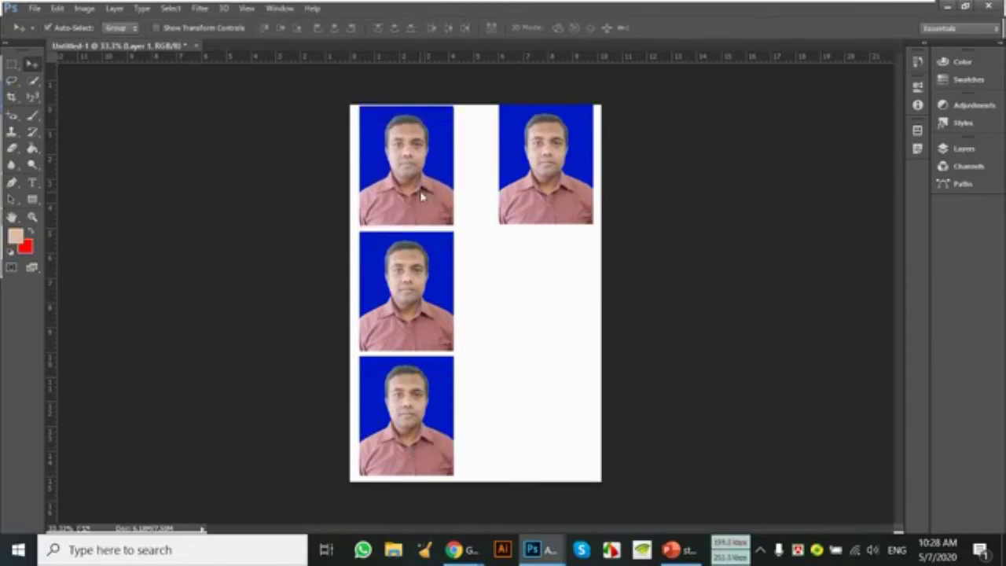
Step: Delete the top-right photo copy
{"action": "left_click", "coordinate": [440, 296]}
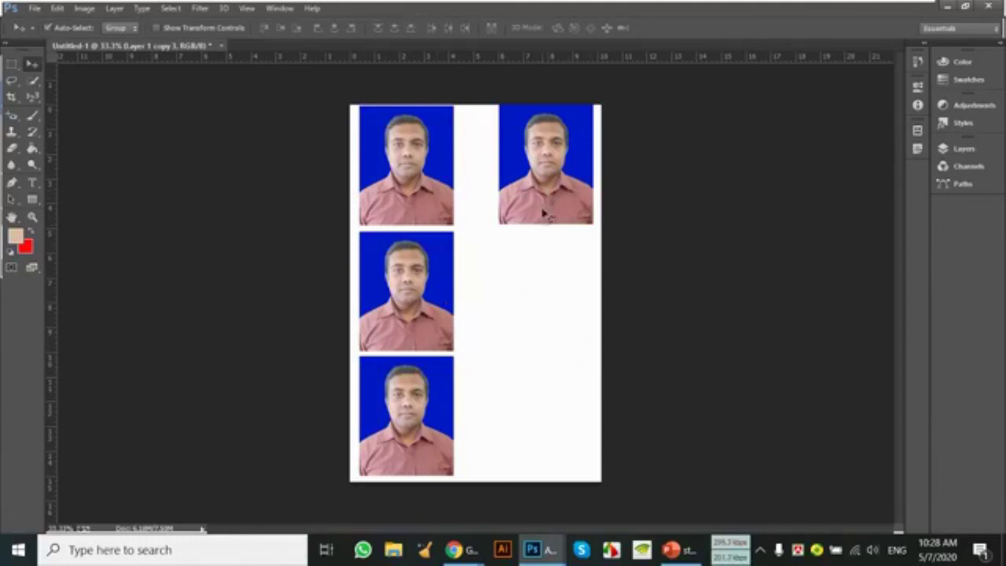
{"action": "left_click", "coordinate": [537, 202]}
{"action": "key", "text": "Delete"}
Step: Delete the remaining extra copies, leaving one photo in the top-left
{"action": "left_click", "coordinate": [432, 303]}
{"action": "key", "text": "Delete"}
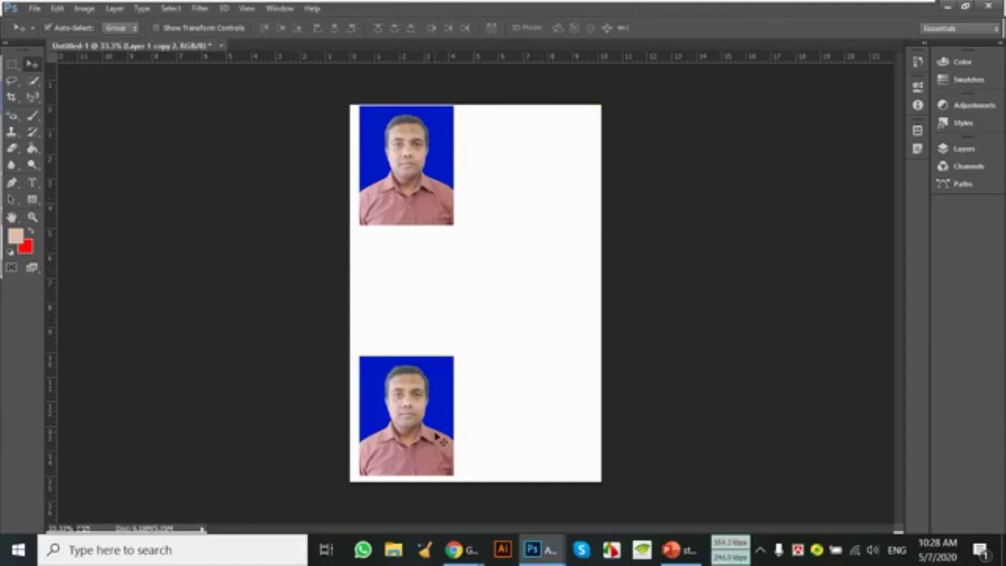
{"action": "left_click", "coordinate": [438, 435]}
{"action": "key", "text": "Delete"}
{"action": "left_click_drag", "start_coordinate": [414, 167], "coordinate": [411, 170]}
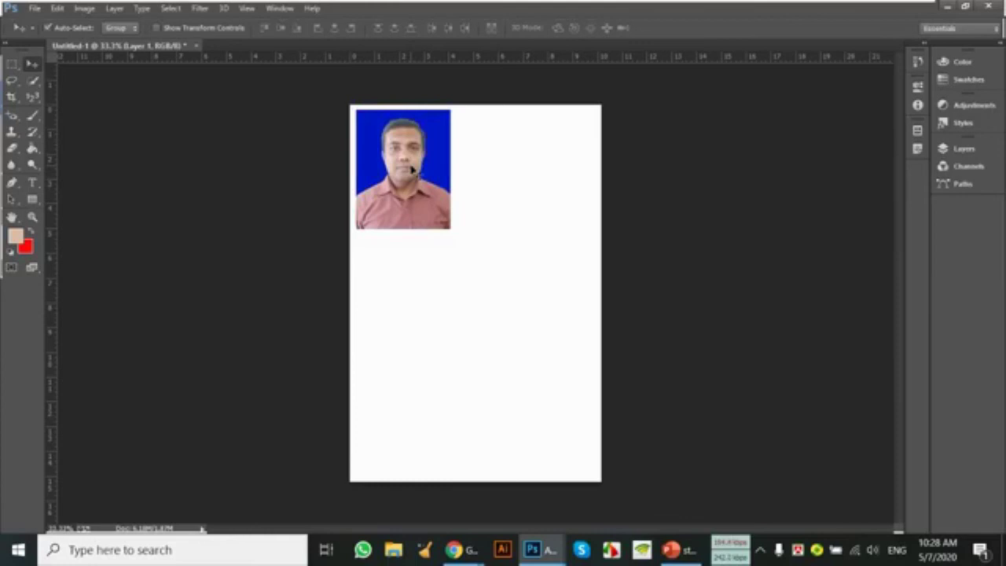
Step: Rotate the photo 90° with Free Transform and fit it flush into the top-left corner
{"action": "key", "text": "ctrl+t"}
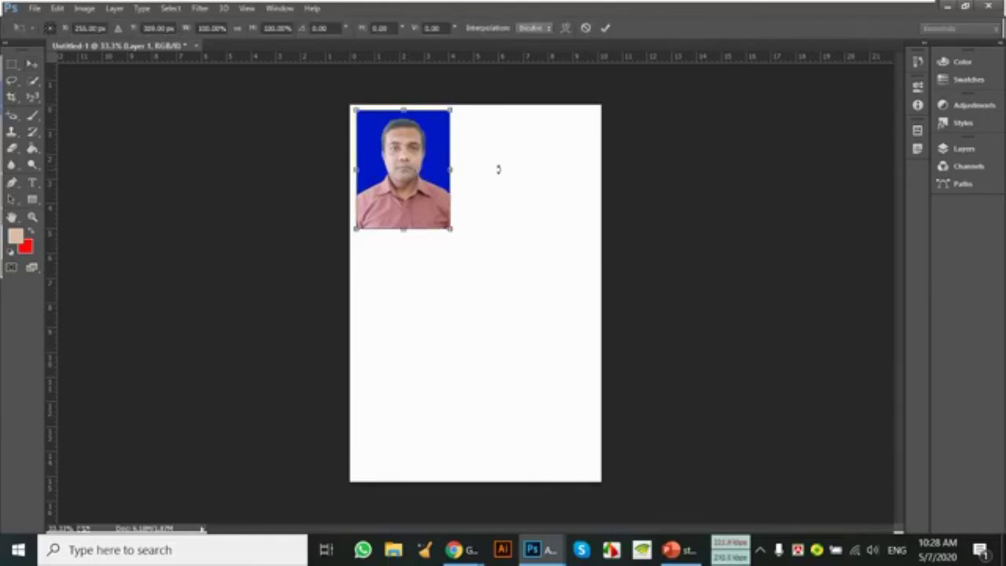
{"action": "left_click_drag", "start_coordinate": [495, 169], "coordinate": [408, 310]}
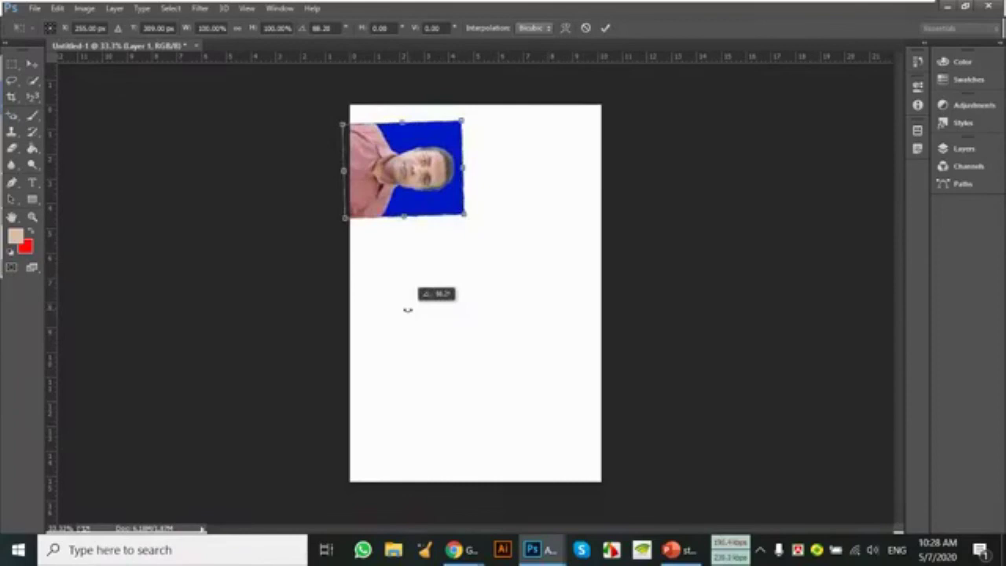
{"action": "left_click_drag", "start_coordinate": [389, 184], "coordinate": [395, 167]}
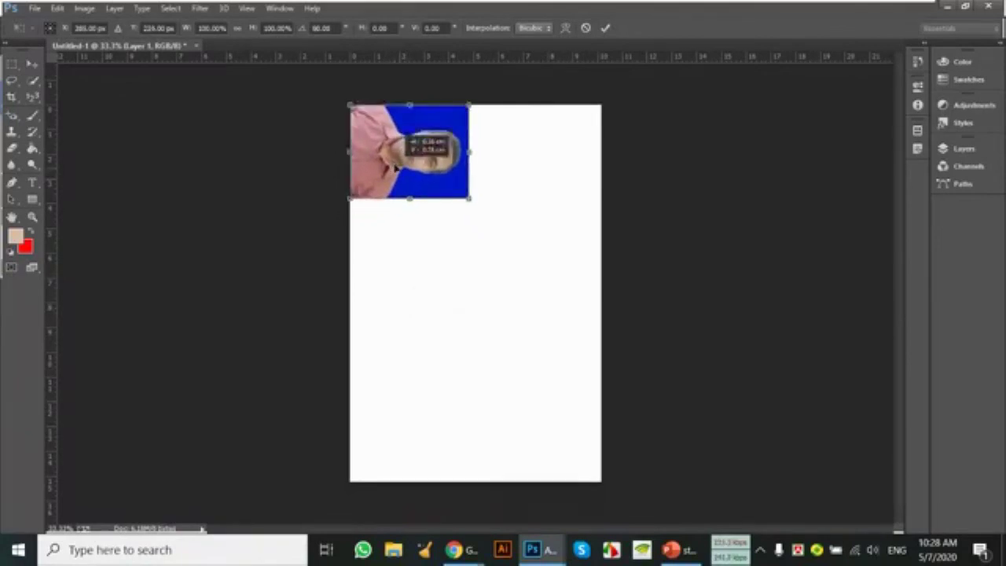
{"action": "key", "text": "Return"}
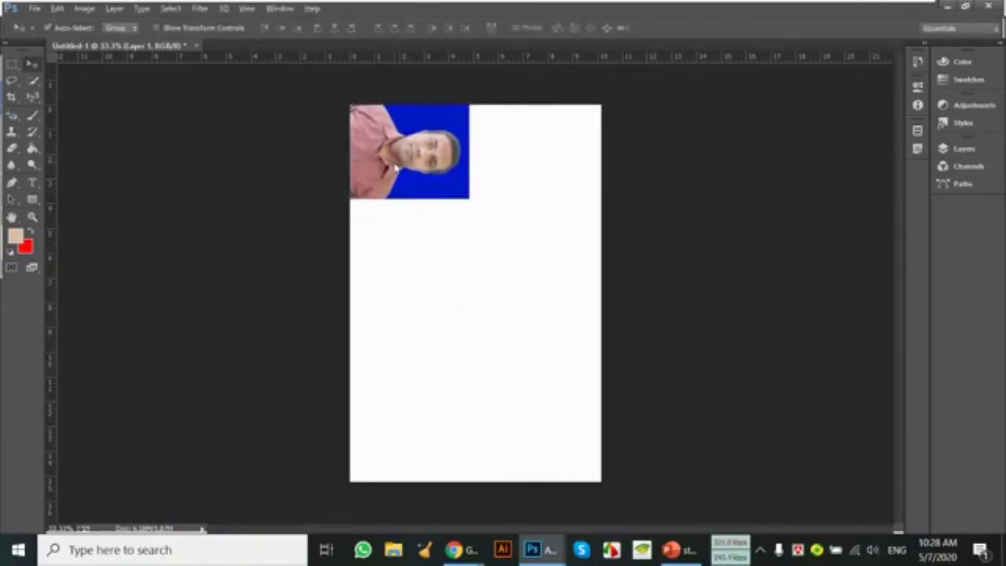
Step: Duplicate the rotated photo to the right and align the pair with arrow-key nudges
{"action": "left_click_drag", "start_coordinate": [451, 129], "coordinate": [561, 142]}
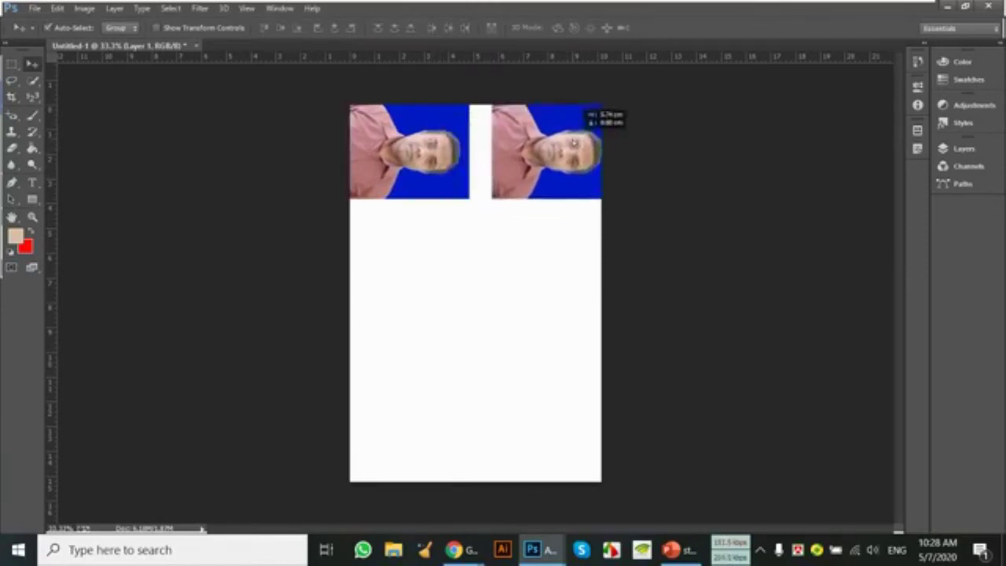
{"action": "left_click_drag", "start_coordinate": [562, 143], "coordinate": [563, 143]}
{"action": "left_click_drag", "start_coordinate": [436, 177], "coordinate": [438, 177]}
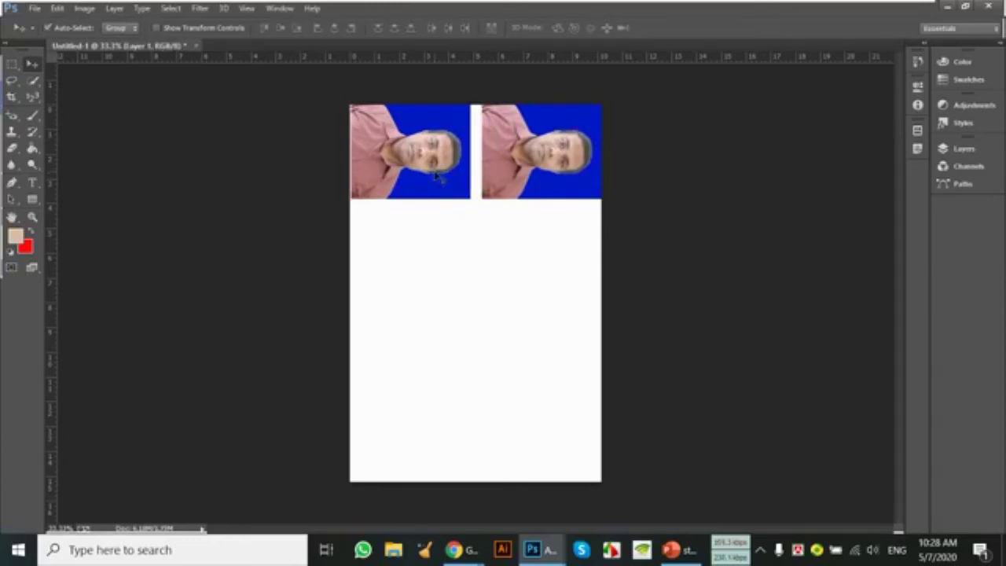
{"action": "key", "text": "Down"}
{"action": "key", "text": "Down"}
{"action": "key", "text": "alt+bracketright"}
{"action": "key", "text": "Down"}
{"action": "key", "text": "Down"}
{"action": "key", "text": "Left"}
{"action": "key", "text": "Left"}
{"action": "key", "text": "Left"}
Step: Duplicate the pair downward twice to fill three rows, then deselect
{"action": "left_click", "coordinate": [492, 260]}
{"action": "mouse_move", "coordinate": [383, 260]}
{"action": "left_mouse_down"}
{"action": "mouse_move", "coordinate": [505, 228]}
{"action": "mouse_move", "coordinate": [554, 161]}
{"action": "mouse_move", "coordinate": [558, 318]}
{"action": "mouse_move", "coordinate": [537, 383]}
{"action": "left_mouse_up"}
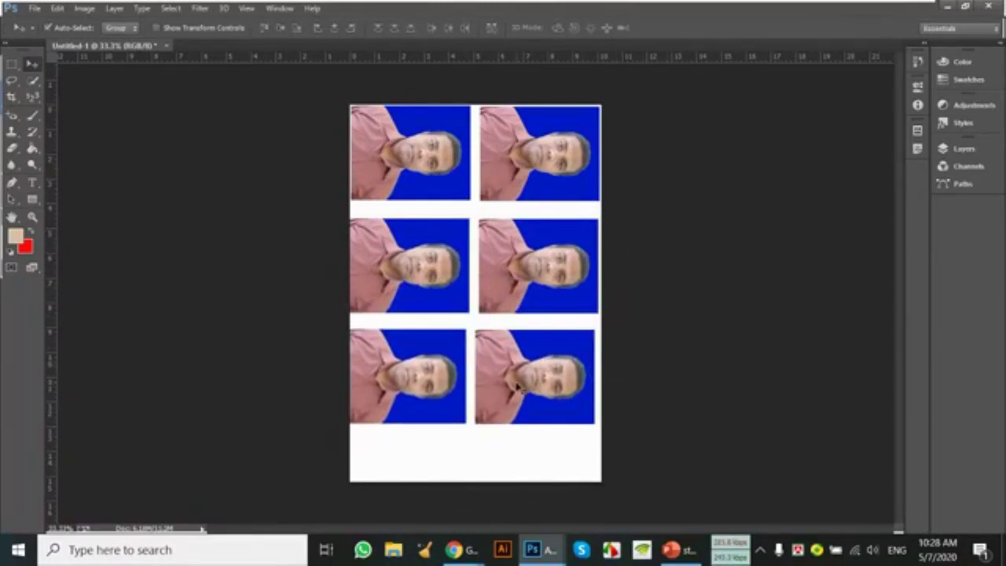
{"action": "left_click_drag", "start_coordinate": [511, 449], "coordinate": [531, 381]}
{"action": "key", "text": "Right"}
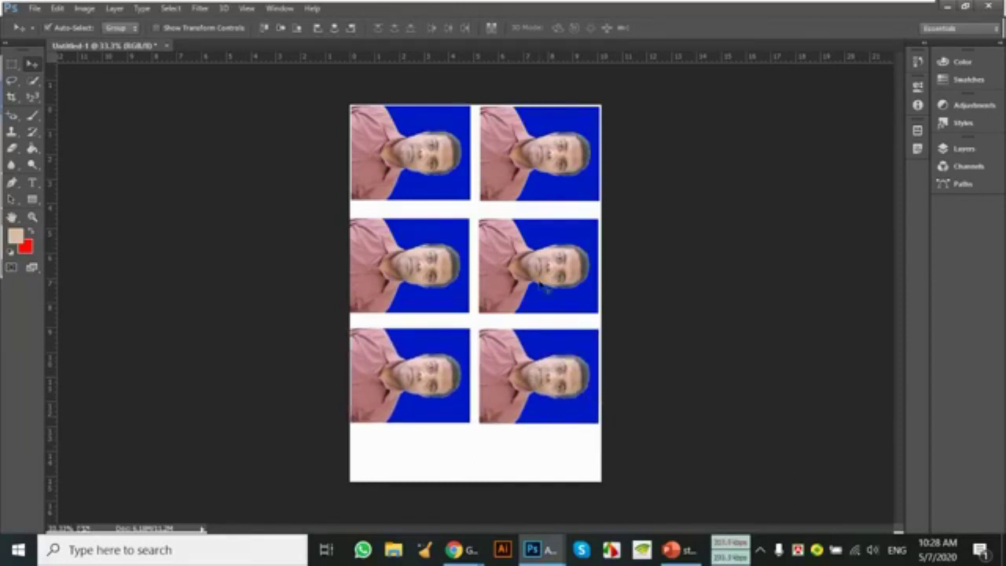
{"action": "left_click", "coordinate": [542, 288]}
{"action": "left_click", "coordinate": [517, 448]}
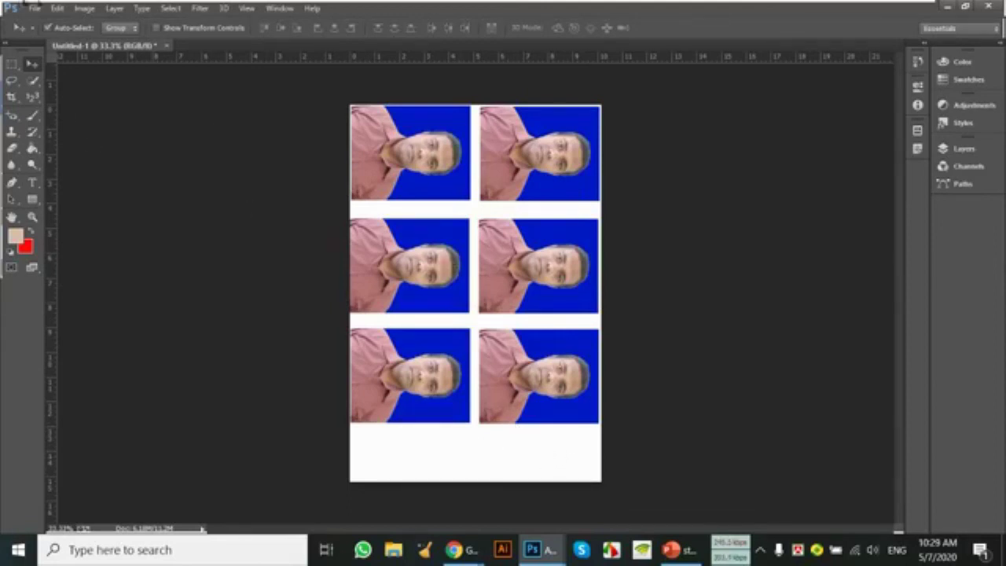
Step: Save the sheet to the Desktop as JPEG '4561' at Maximum quality, then minimize Photoshop
{"action": "left_click", "coordinate": [35, 8]}
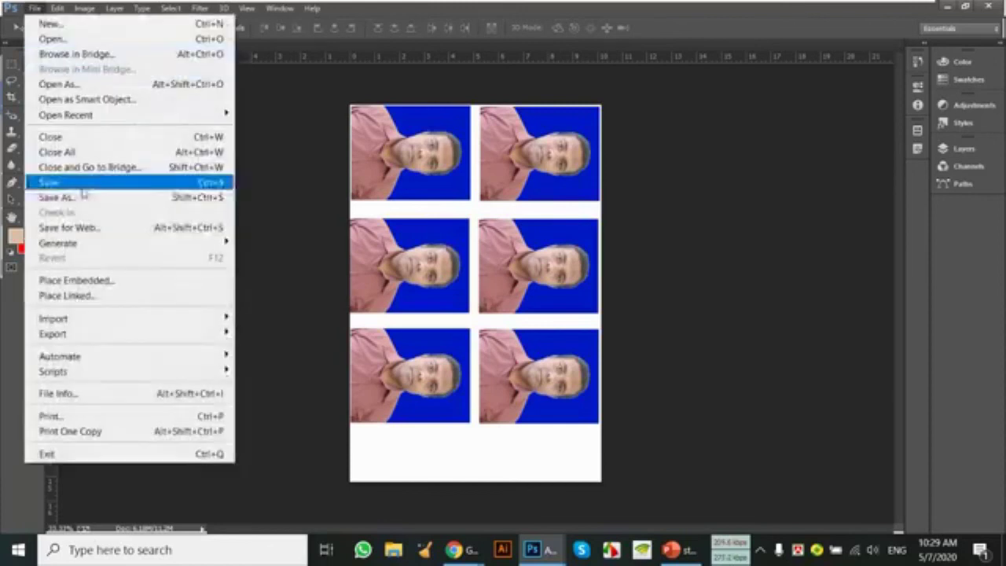
{"action": "left_click", "coordinate": [83, 197]}
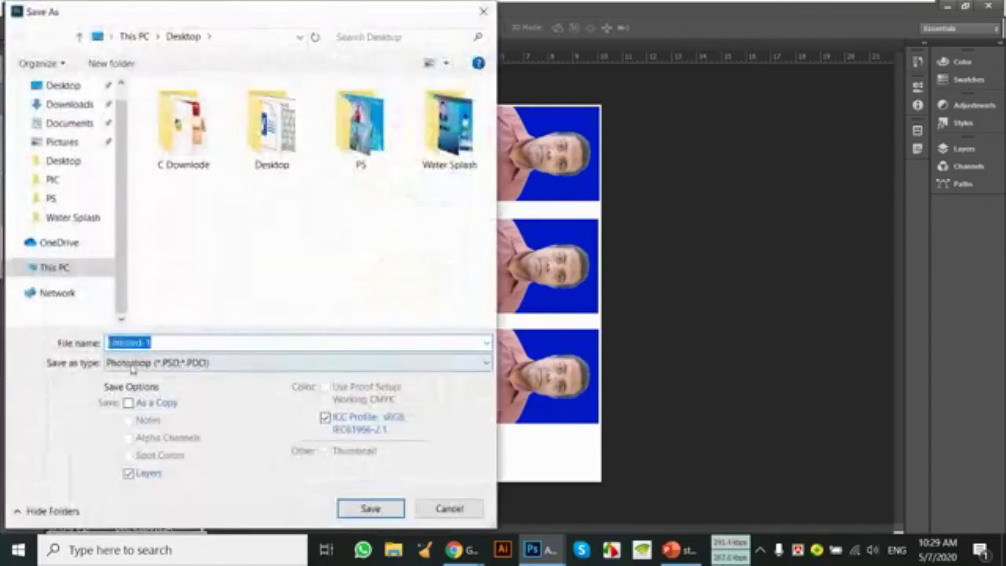
{"action": "type", "text": "456"}
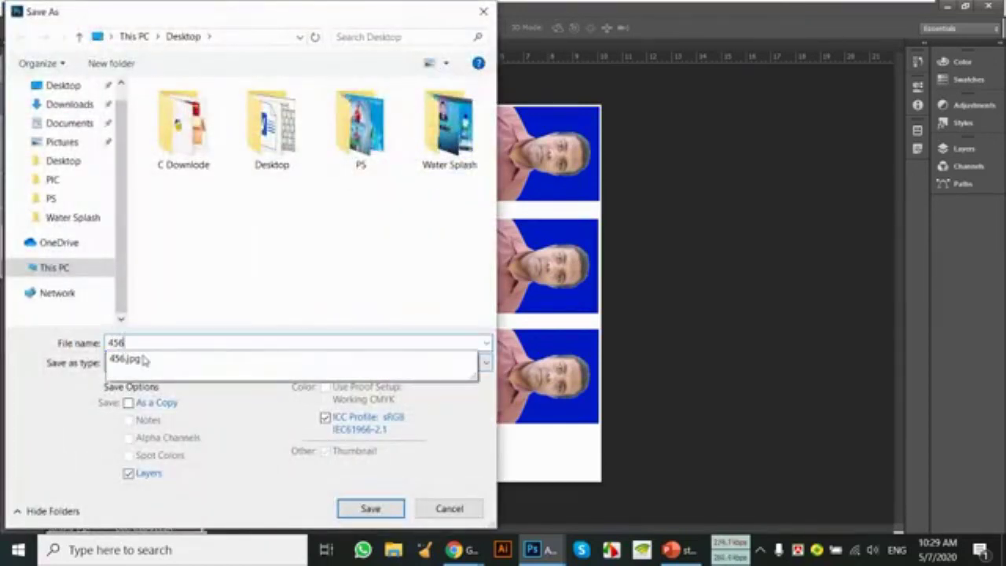
{"action": "type", "text": "1"}
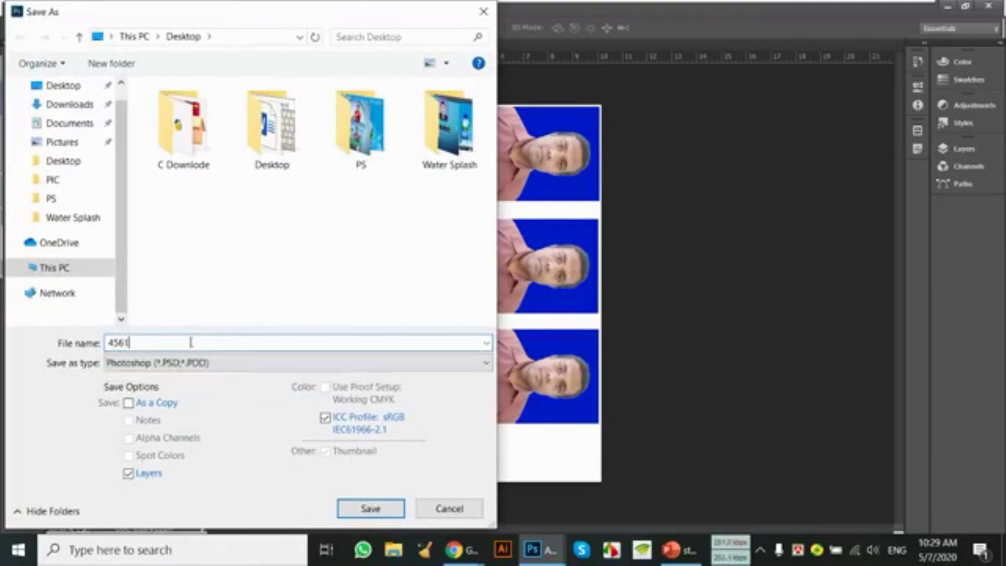
{"action": "left_click", "coordinate": [190, 363]}
{"action": "left_click", "coordinate": [190, 195]}
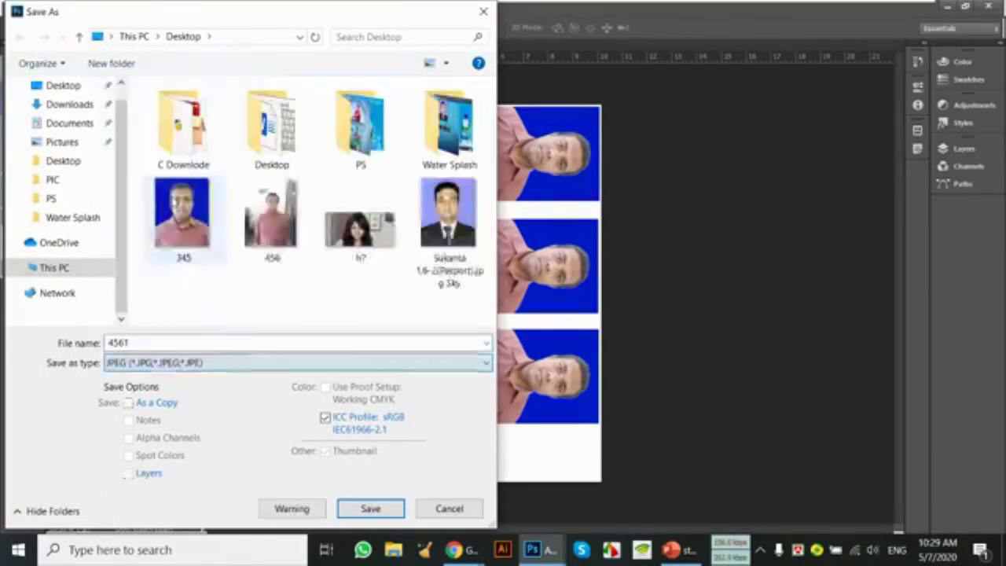
{"action": "left_click", "coordinate": [59, 85]}
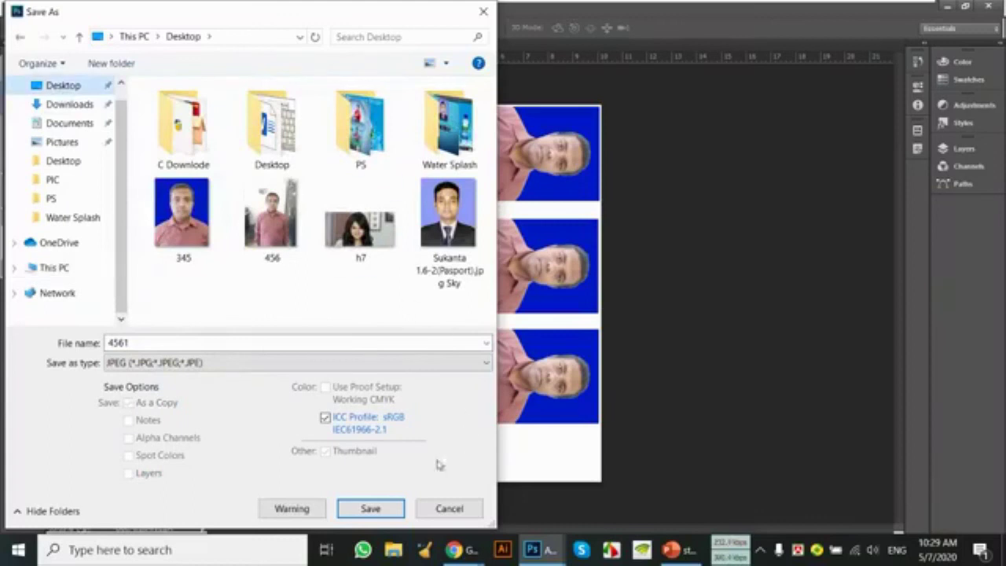
{"action": "left_click", "coordinate": [369, 508]}
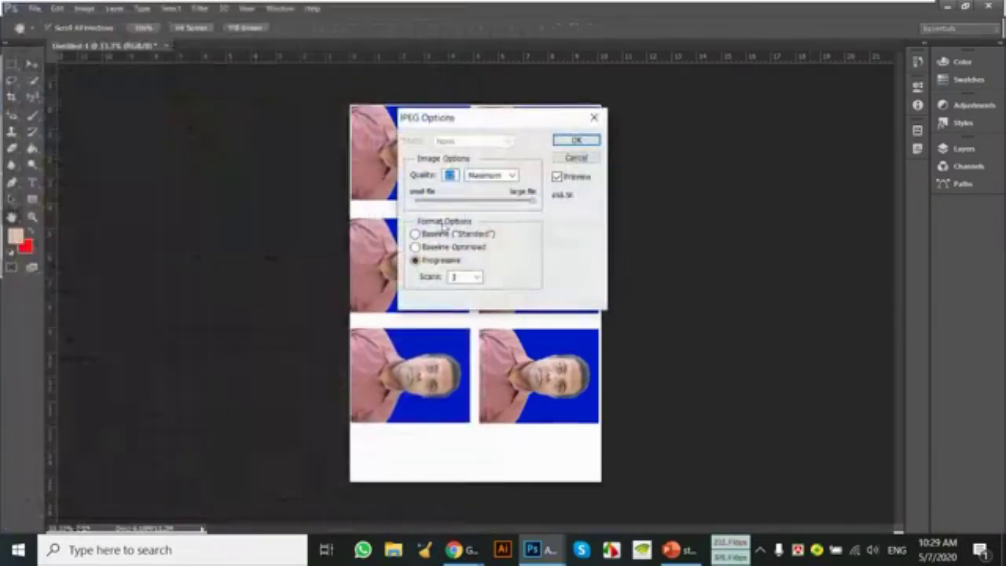
{"action": "left_click", "coordinate": [576, 139]}
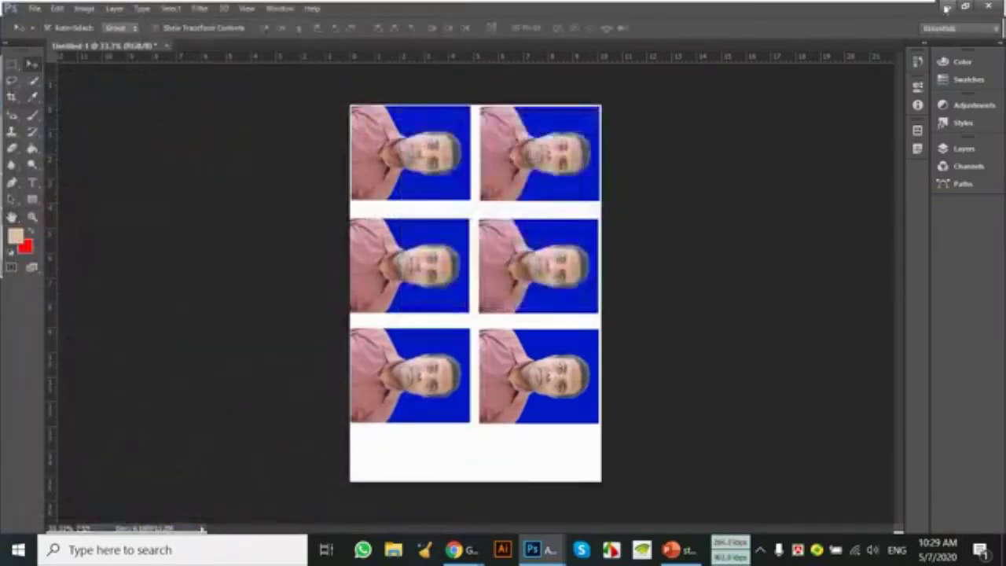
{"action": "left_click", "coordinate": [946, 7]}
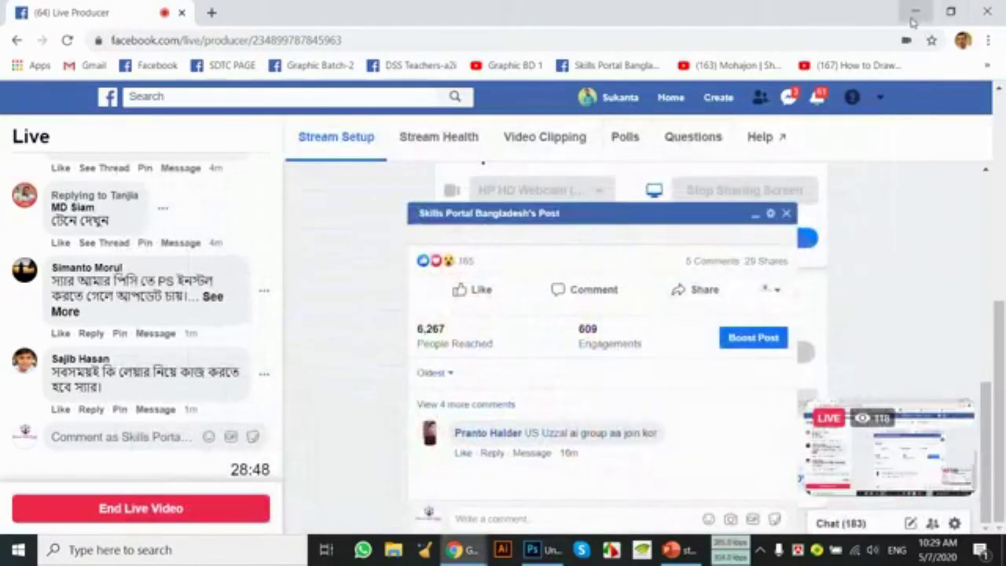
Step: Open 4561.jpg from the desktop in Photos to check it, then close Photos
{"action": "left_click", "coordinate": [914, 11]}
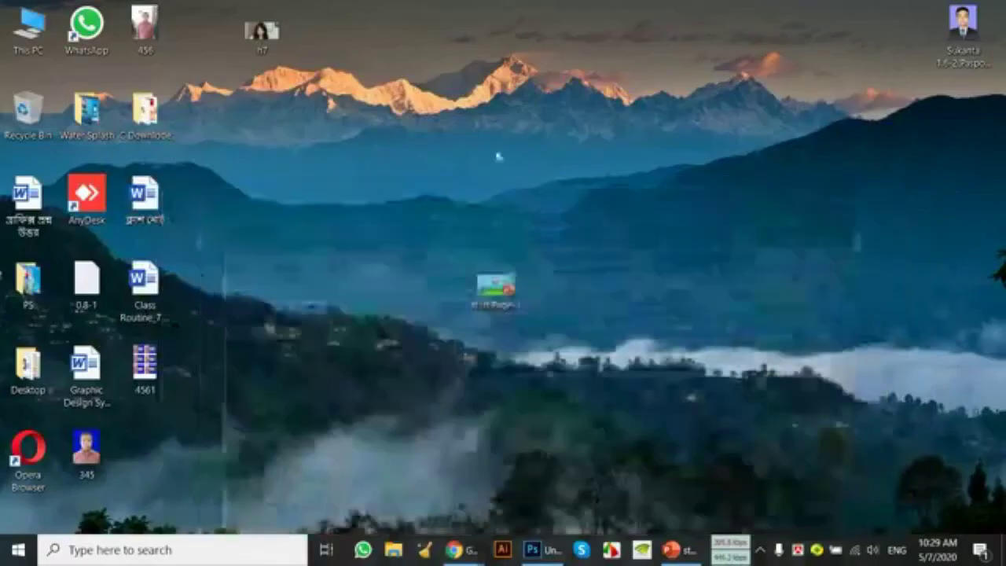
{"action": "double_click", "coordinate": [161, 359]}
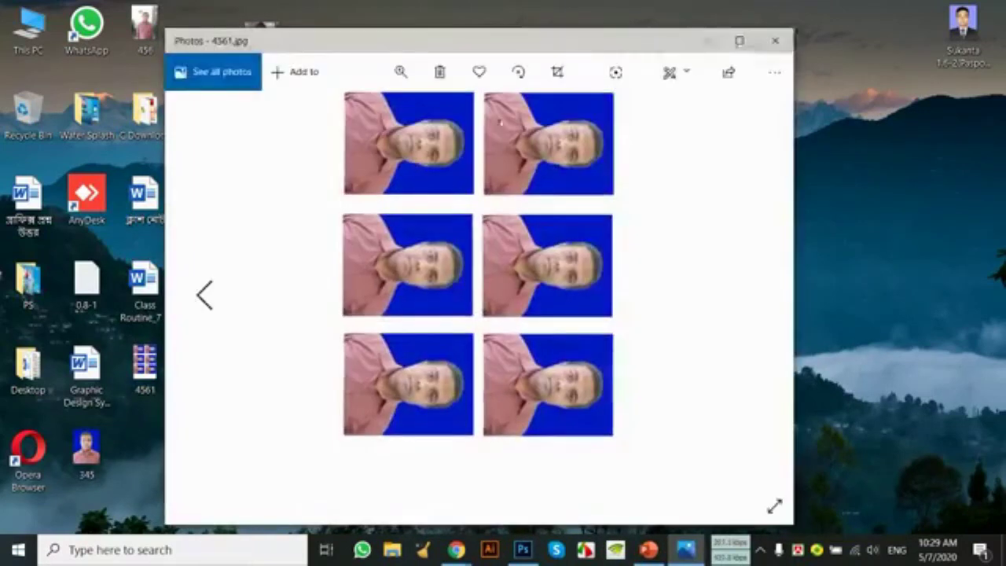
{"action": "left_click", "coordinate": [774, 43]}
{"action": "mouse_move", "coordinate": [456, 550]}
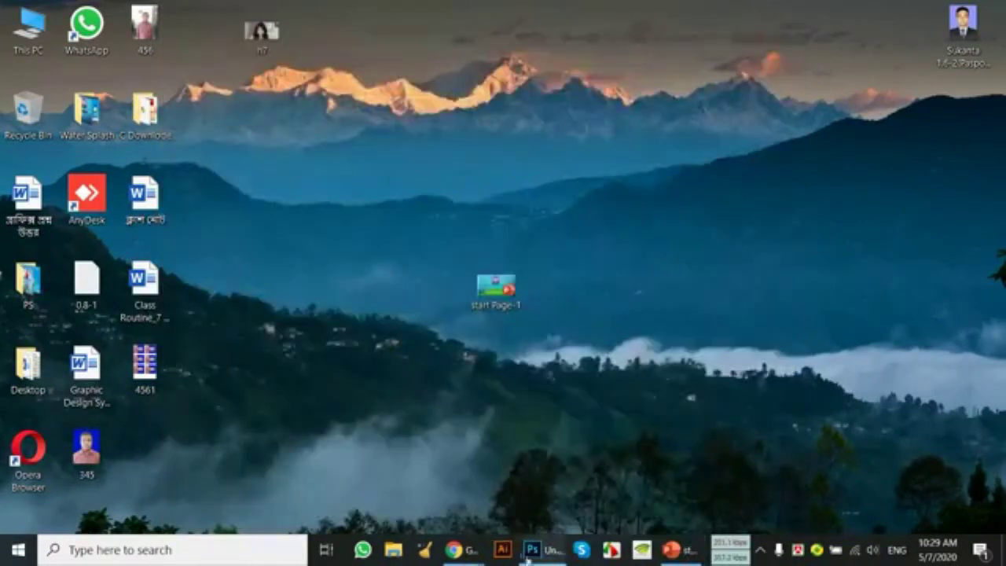
Step: Close the post popup in Live Producer, then bring PowerPoint's slide 2 to the front
{"action": "left_click", "coordinate": [369, 498]}
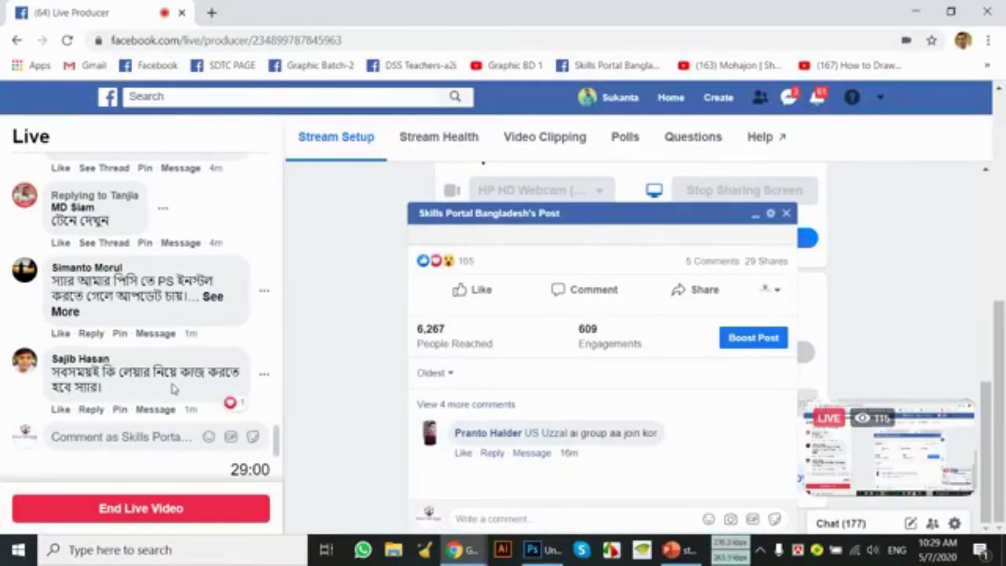
{"action": "left_click", "coordinate": [787, 213]}
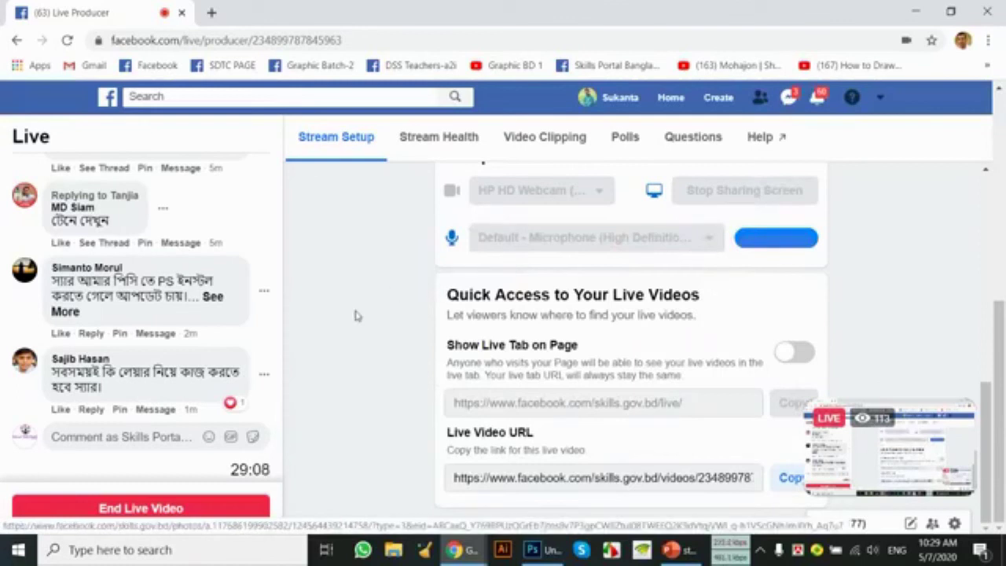
{"action": "left_click", "coordinate": [671, 549]}
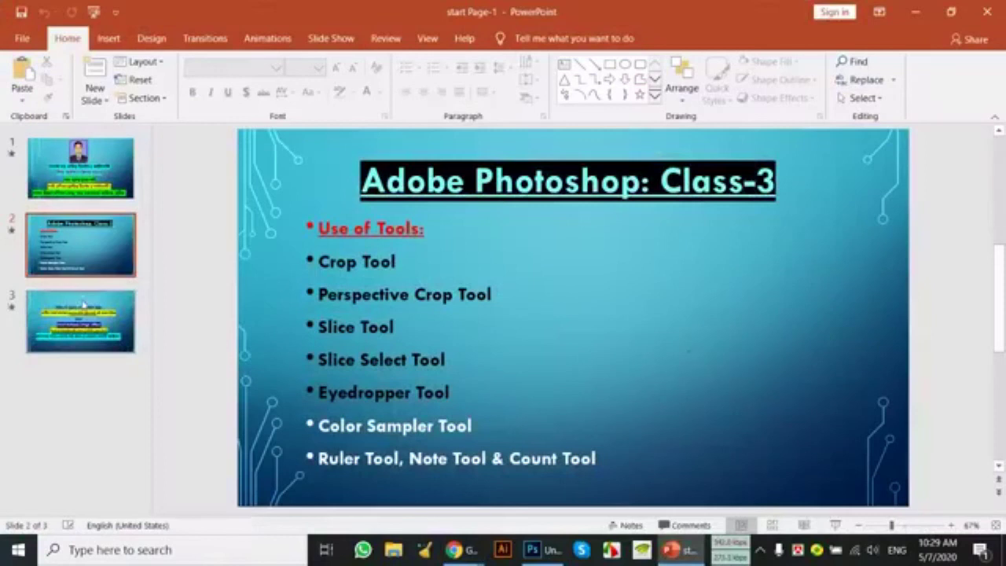
Step: Present closing slide 3 with the skills.gov.bd links full-screen, then end the show and minimize PowerPoint
{"action": "left_click", "coordinate": [82, 308]}
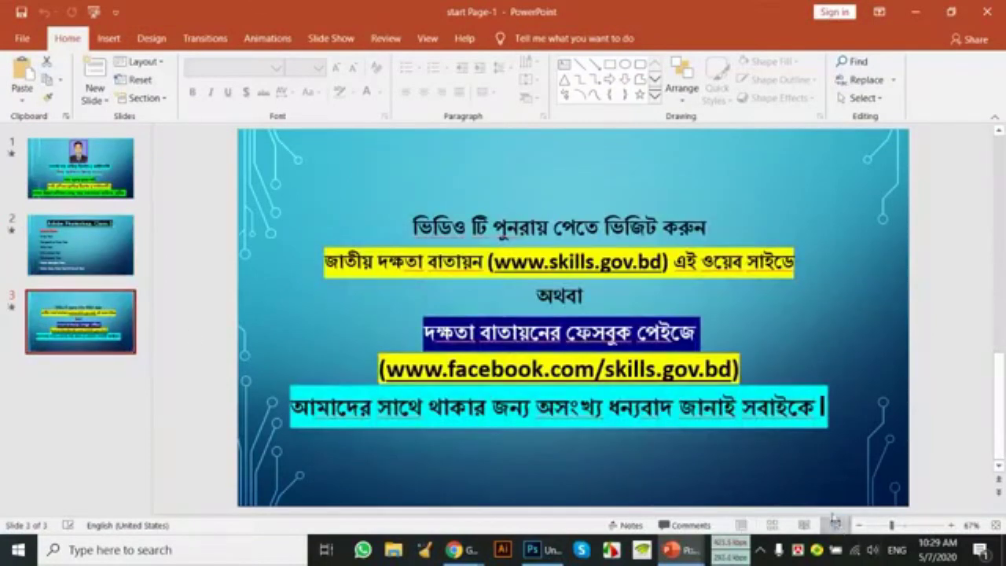
{"action": "left_click", "coordinate": [835, 524]}
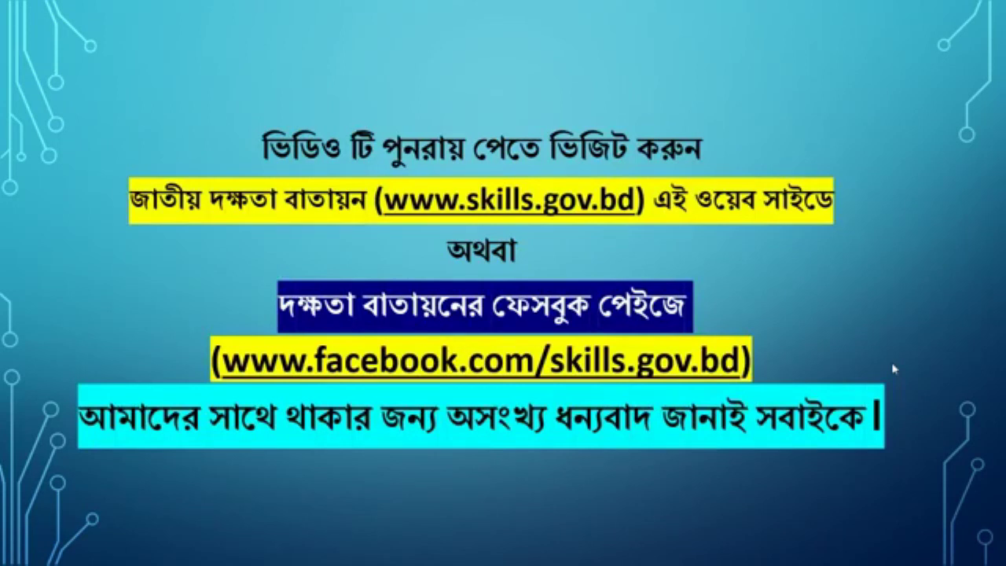
{"action": "right_click", "coordinate": [863, 132]}
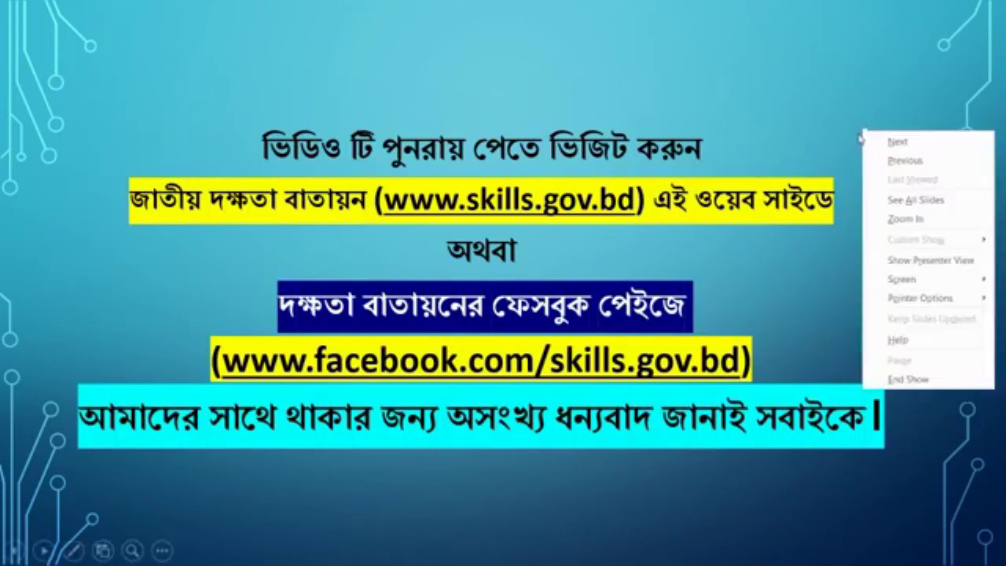
{"action": "left_click", "coordinate": [907, 379]}
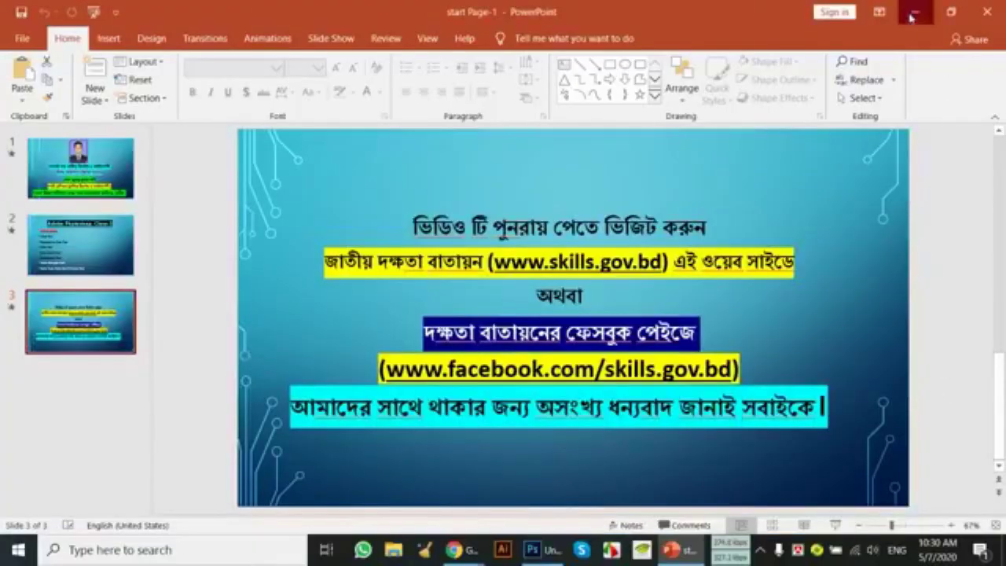
{"action": "left_click", "coordinate": [915, 12]}
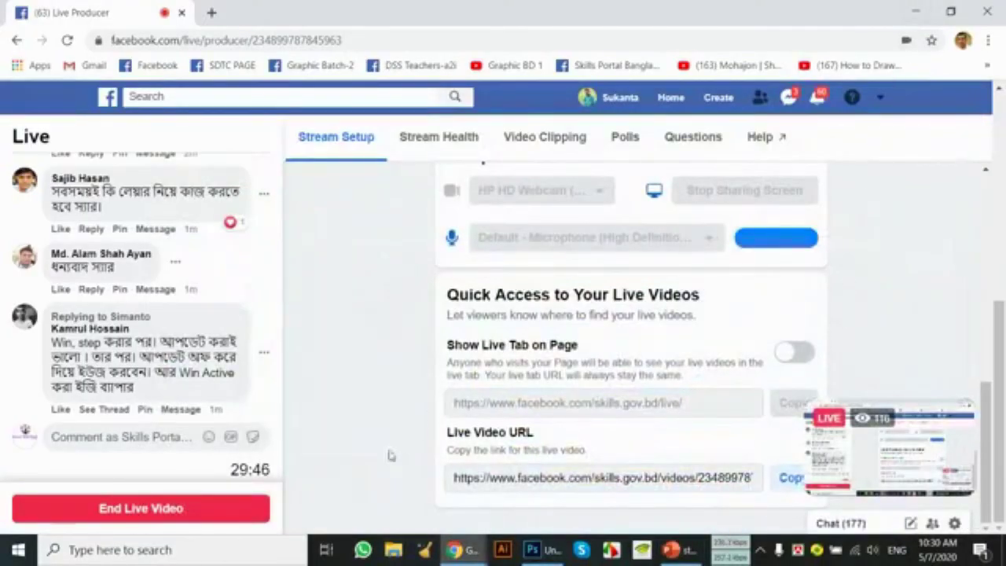
Step: Choose End Live Video to stop the 29:47 Facebook broadcast
{"action": "left_click", "coordinate": [202, 517]}
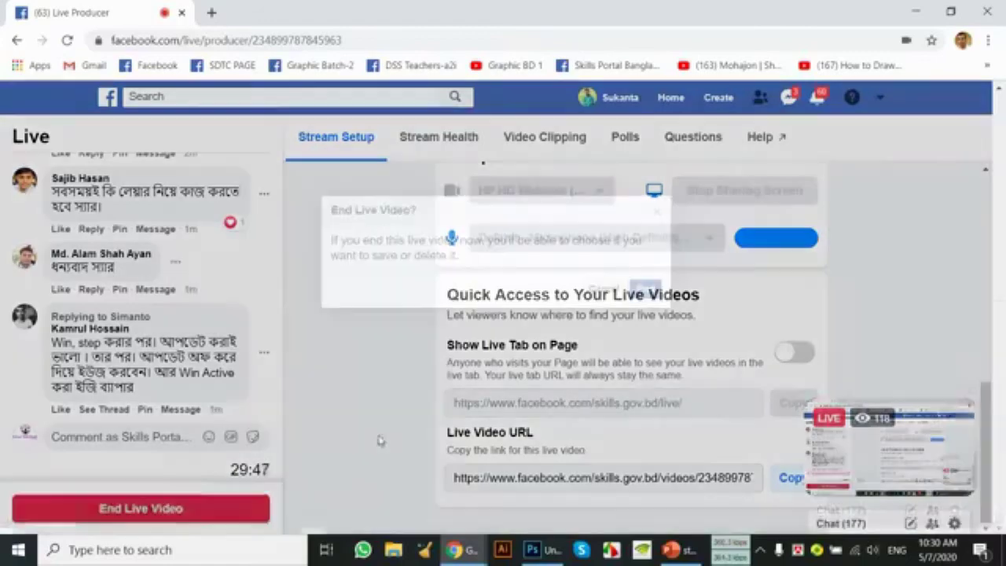